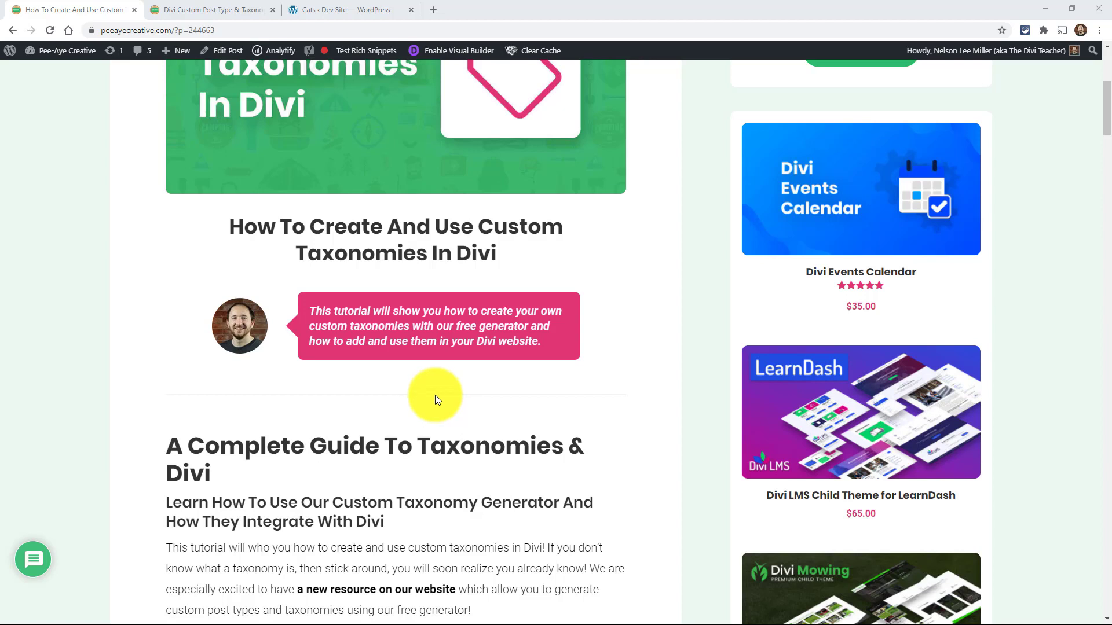
# Step: Scroll through the Pee-Aye Creative custom taxonomies article
pyautogui.scroll(-3, 436, 396)
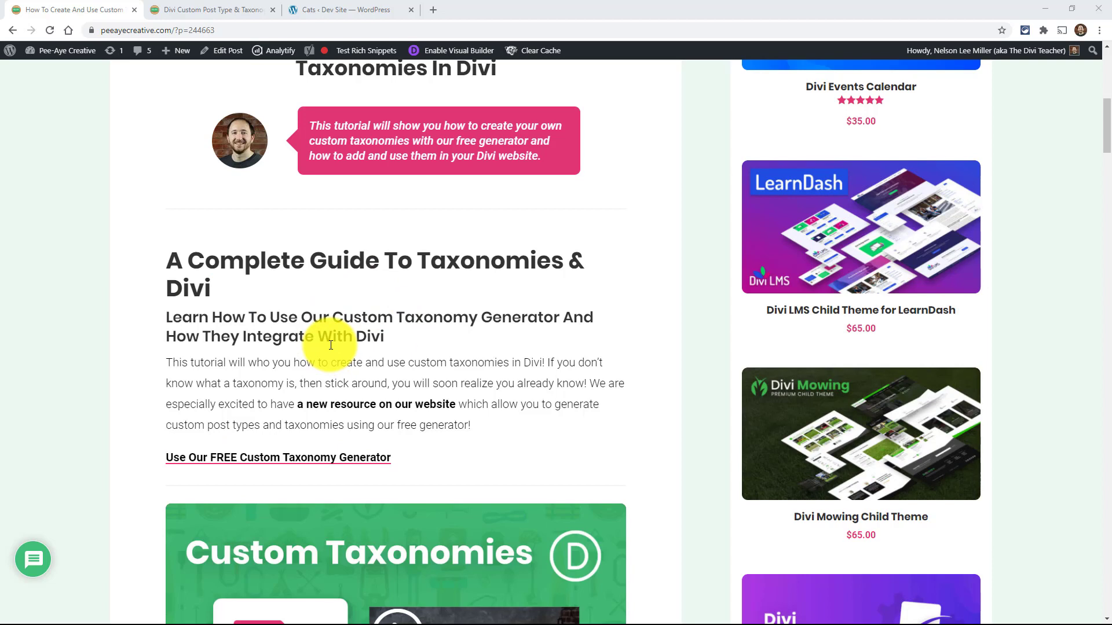
pyautogui.click(1106, 148)
pyautogui.moveTo(1106, 148); pyautogui.dragTo(1092, 75)
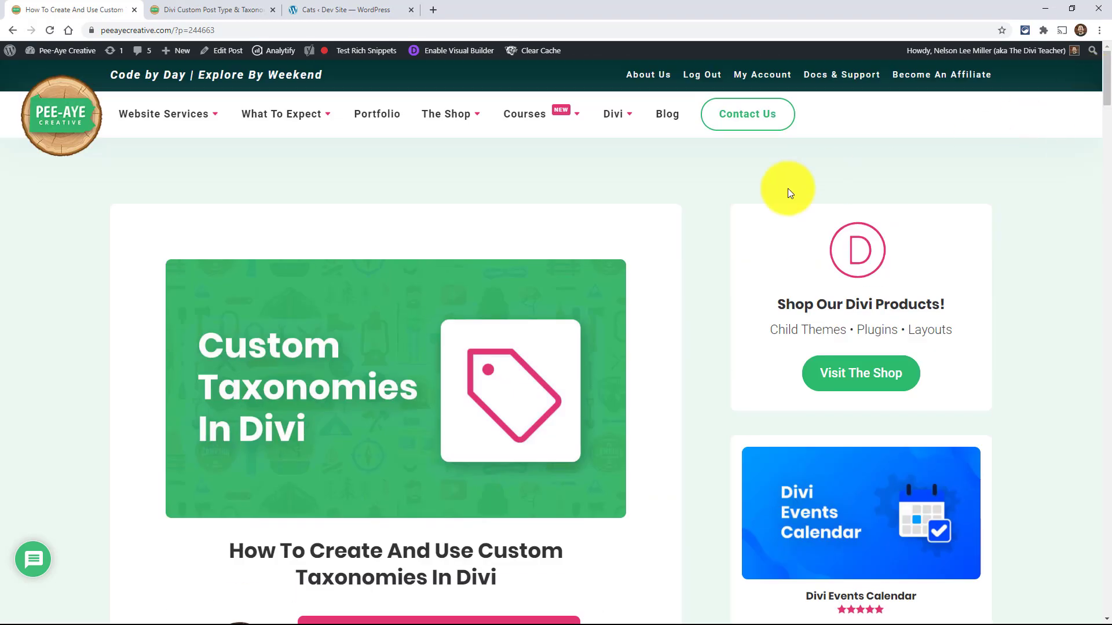
pyautogui.scroll(-4, 556, 342)
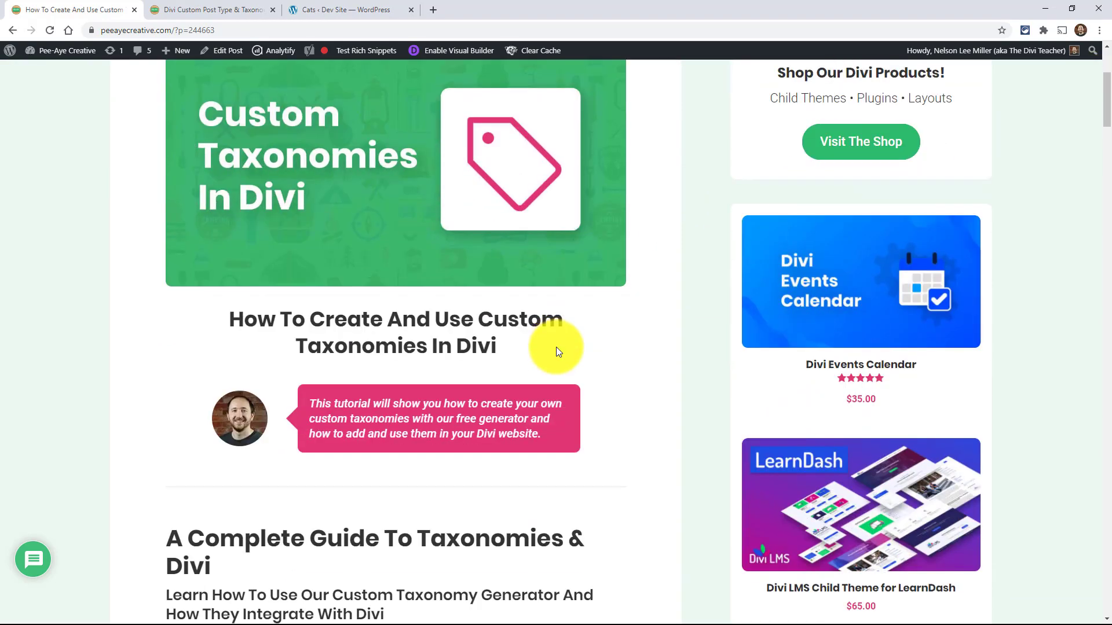
pyautogui.scroll(-3, 556, 346)
pyautogui.scroll(-9, 557, 349)
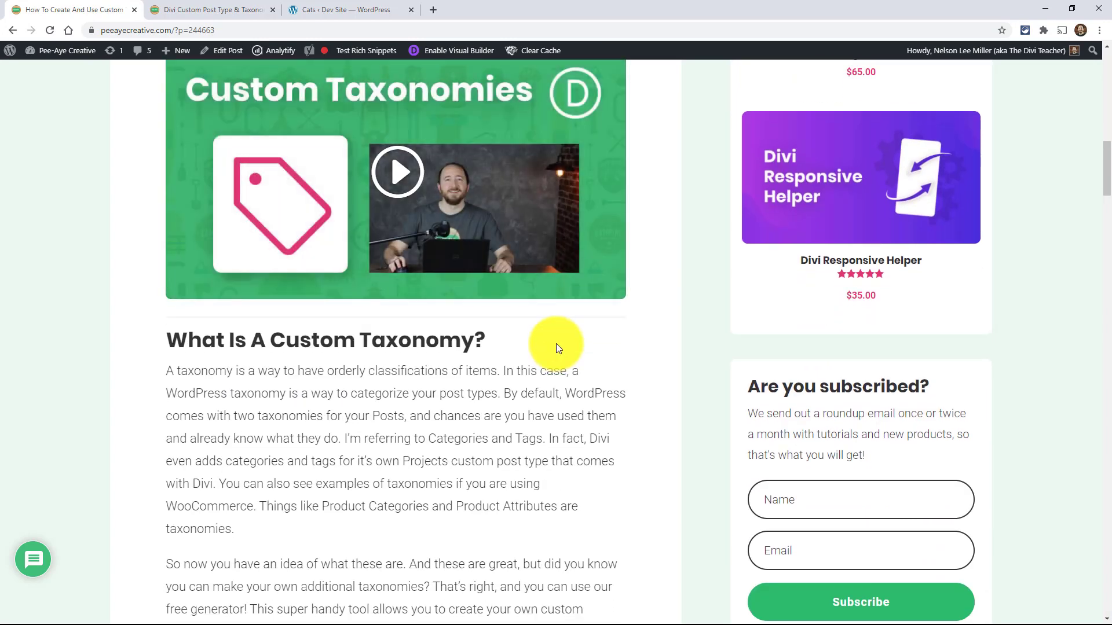
pyautogui.scroll(5, 554, 345)
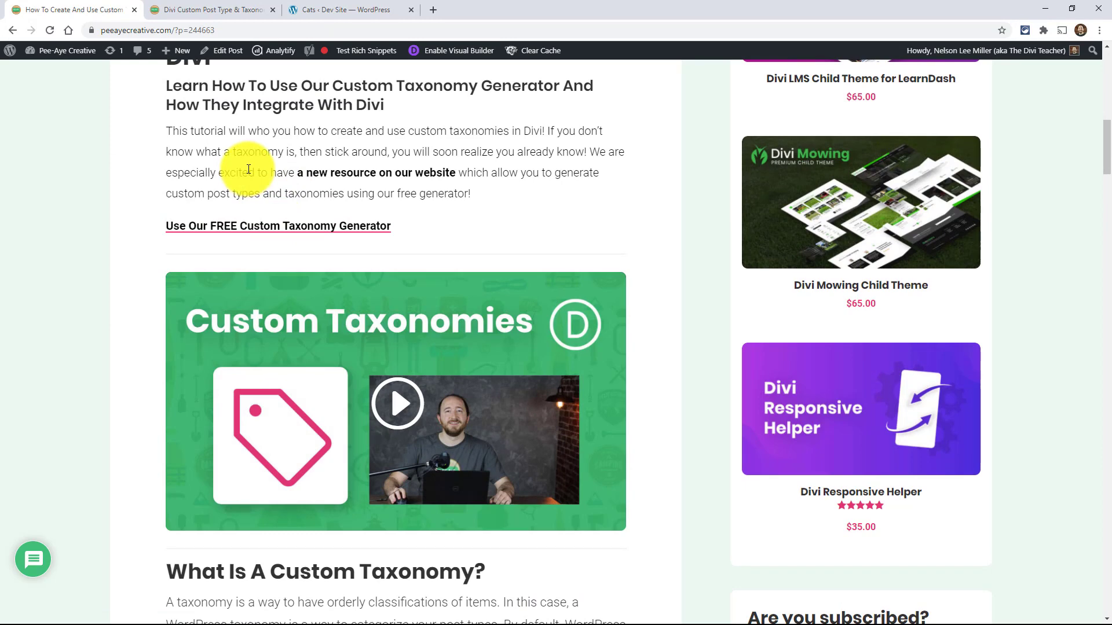
# Step: Switch to the generator and bring up its Taxonomies form fields
pyautogui.click(204, 12)
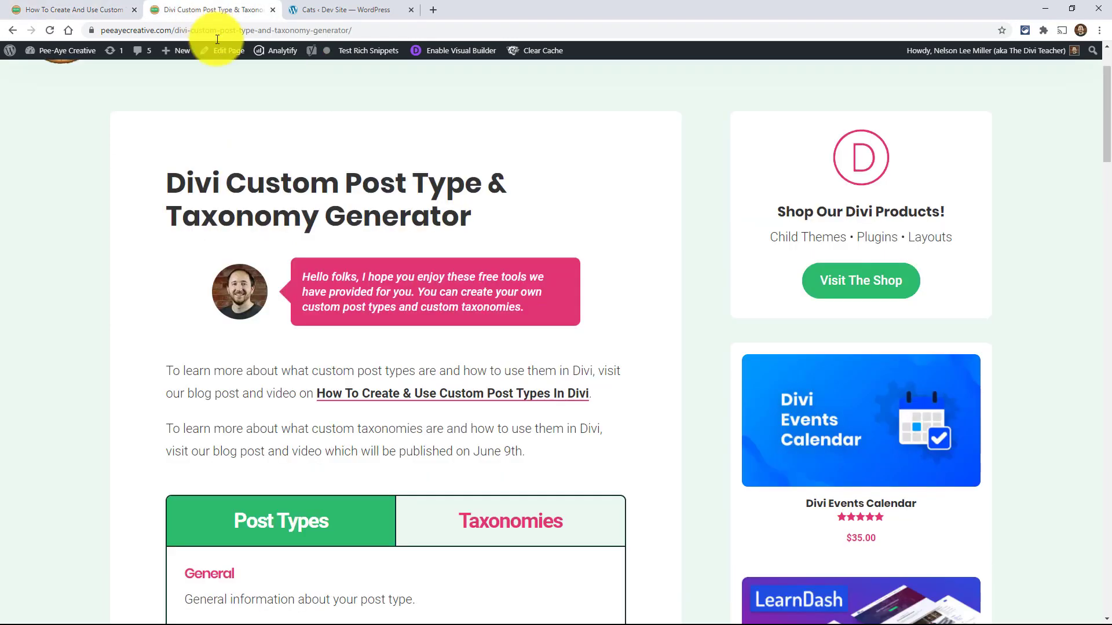
pyautogui.scroll(2, 289, 168)
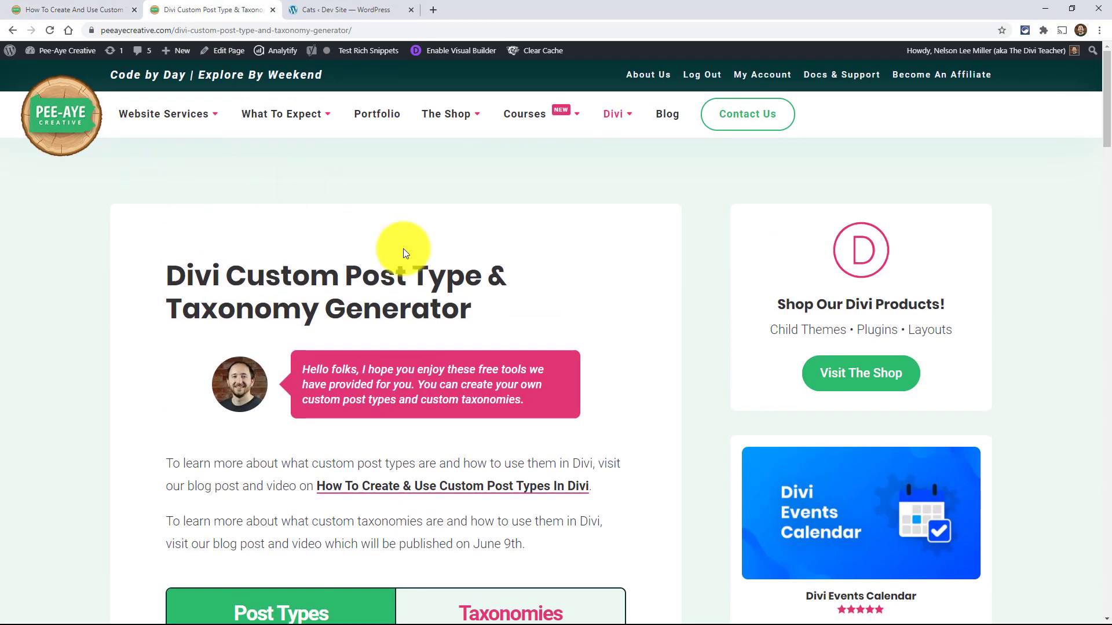
pyautogui.scroll(-3, 298, 300)
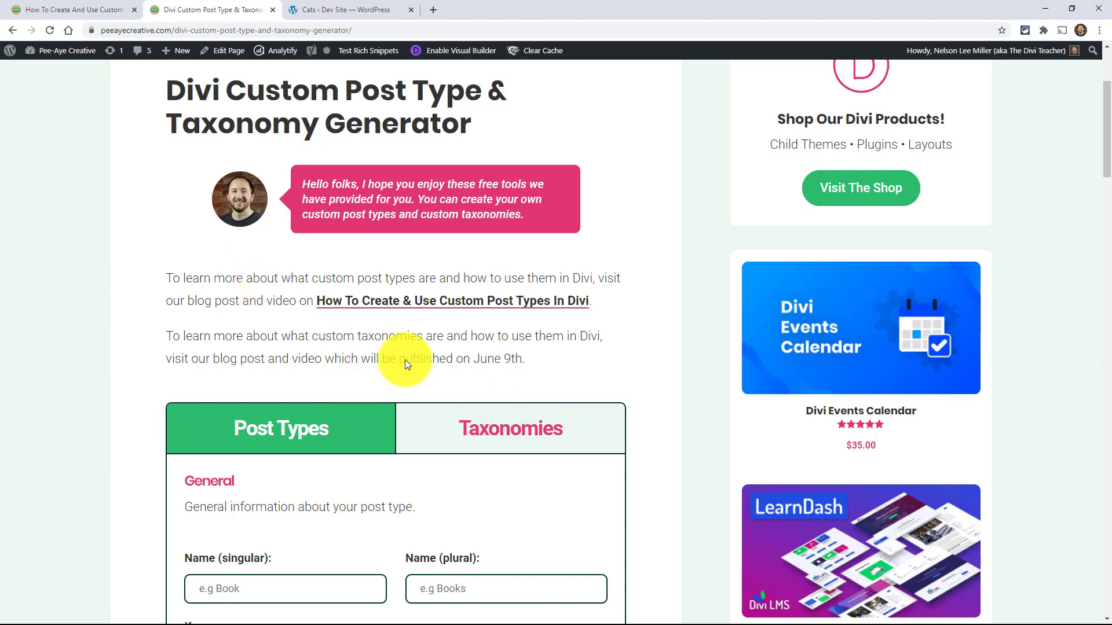
pyautogui.click(476, 427)
pyautogui.scroll(-3, 103, 342)
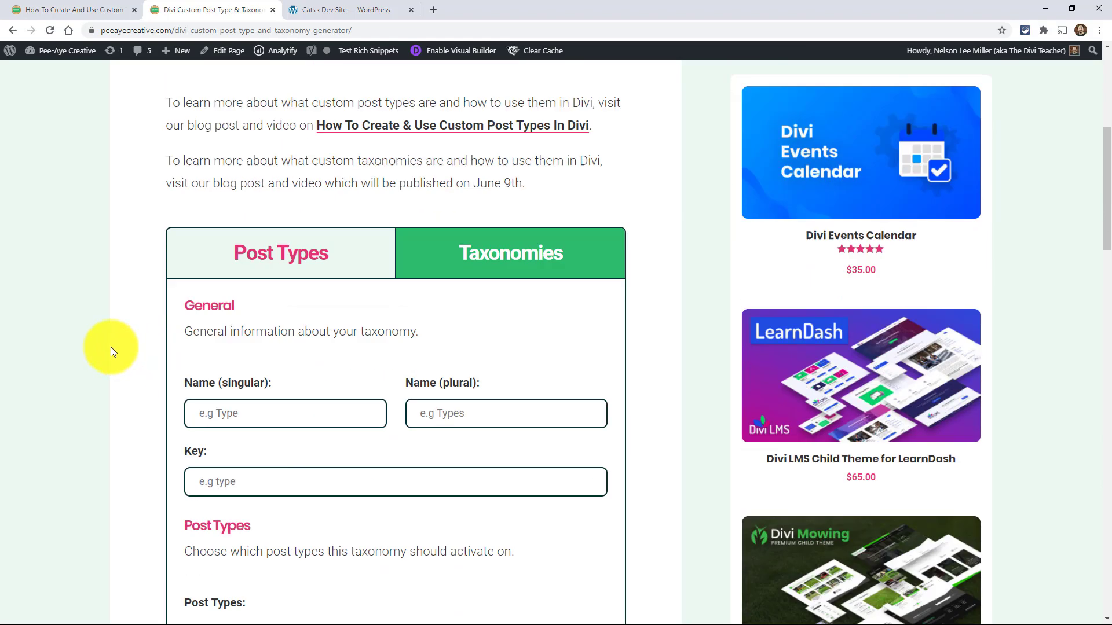
pyautogui.scroll(-2, 91, 325)
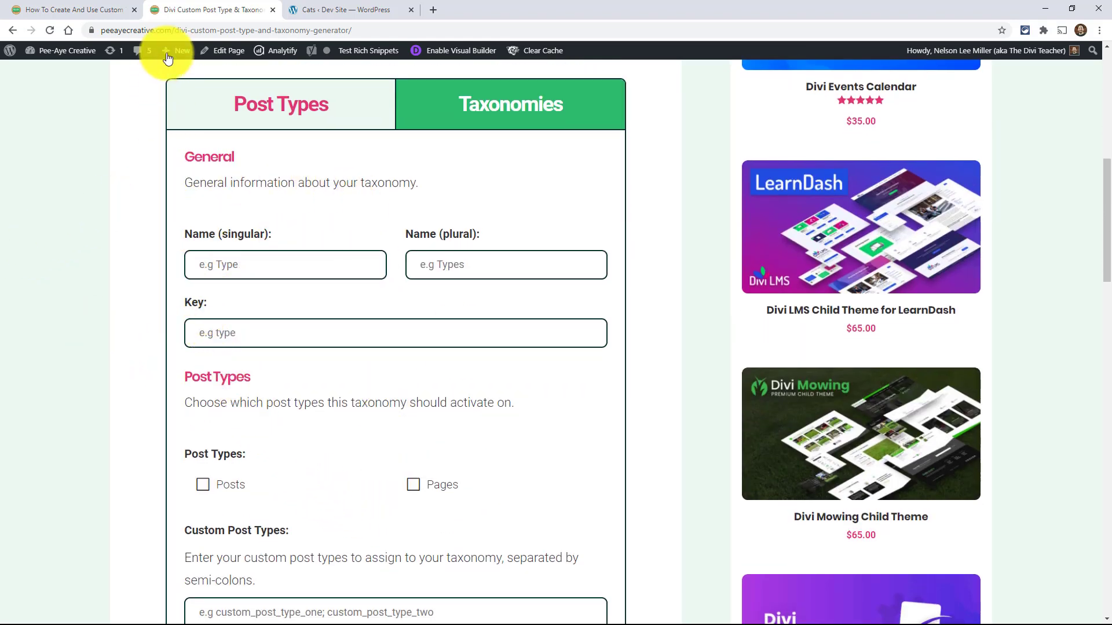
# Step: Return to the article's 'What Is A Custom Taxonomy?' section on categories and tags
pyautogui.moveTo(171, 52)
pyautogui.click(69, 8)
pyautogui.scroll(-6, 339, 393)
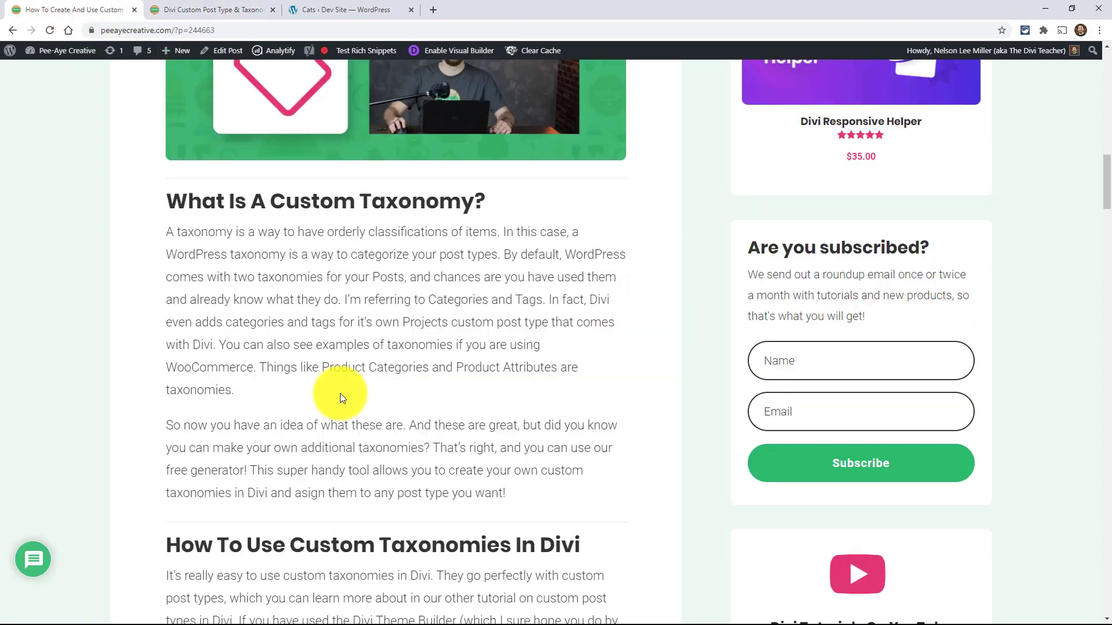
pyautogui.scroll(1, 339, 394)
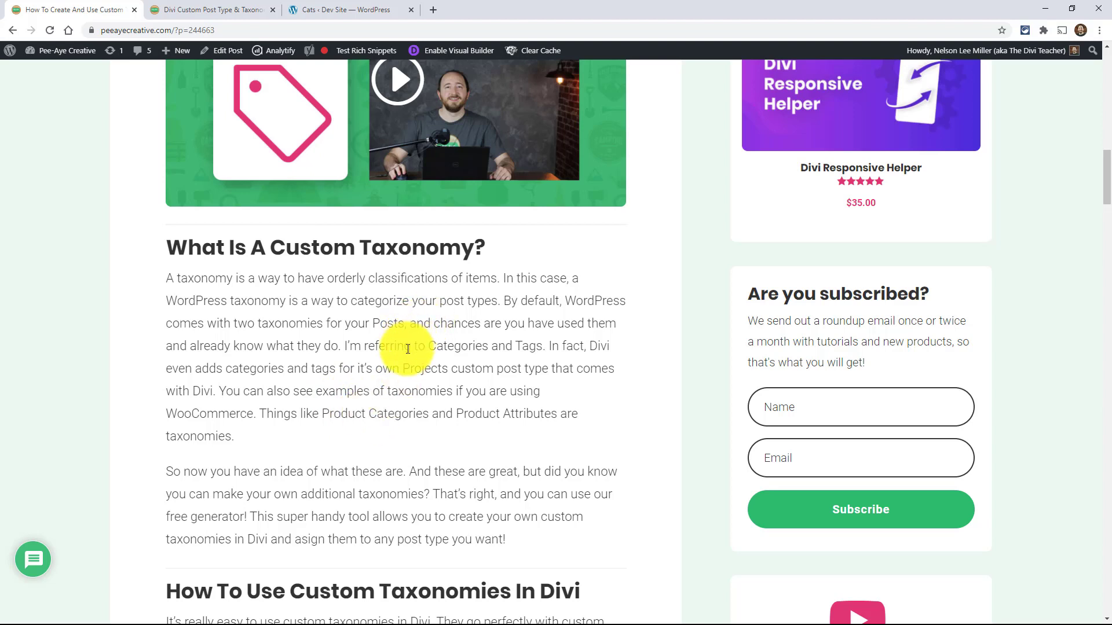
# Step: Open the post Categories page in the Dev Site's WordPress admin
pyautogui.click(316, 5)
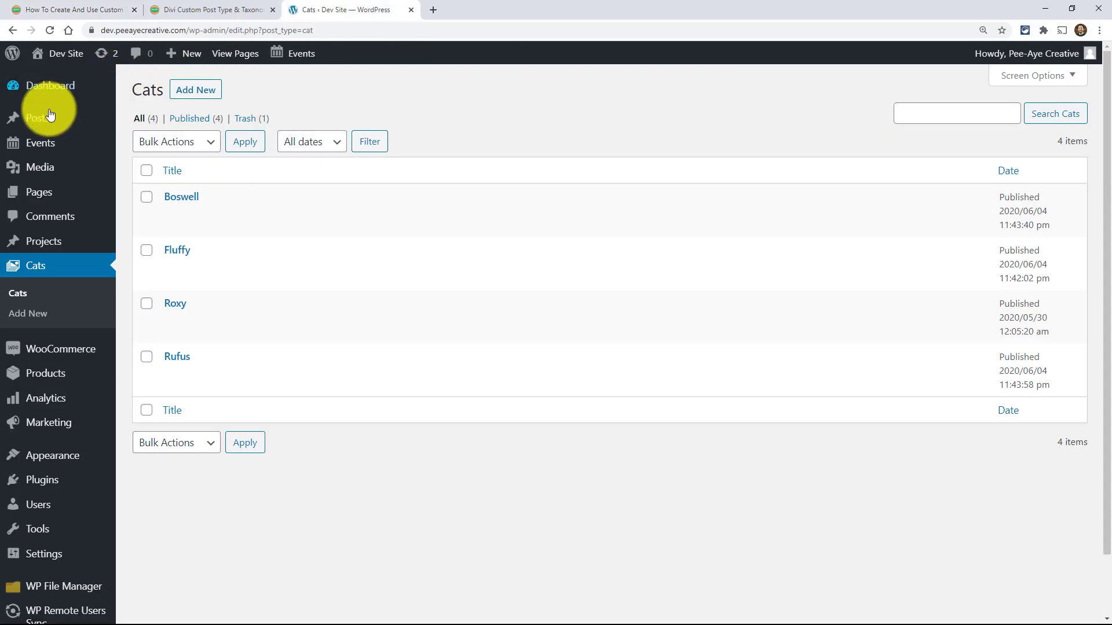
pyautogui.moveTo(20, 119)
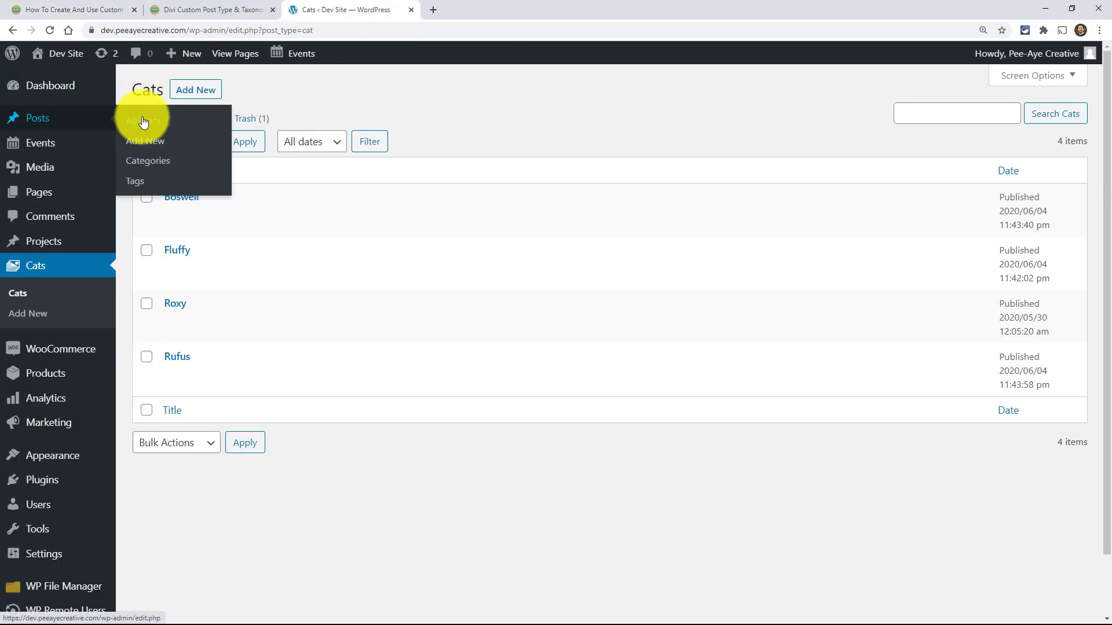
pyautogui.click(138, 165)
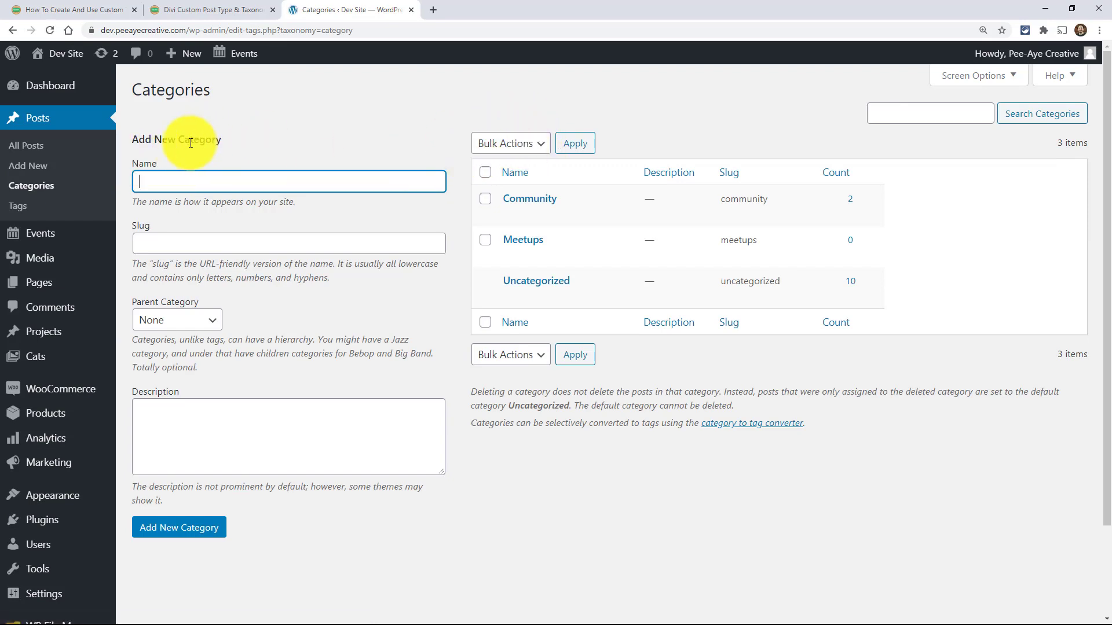
pyautogui.doubleClick(208, 93)
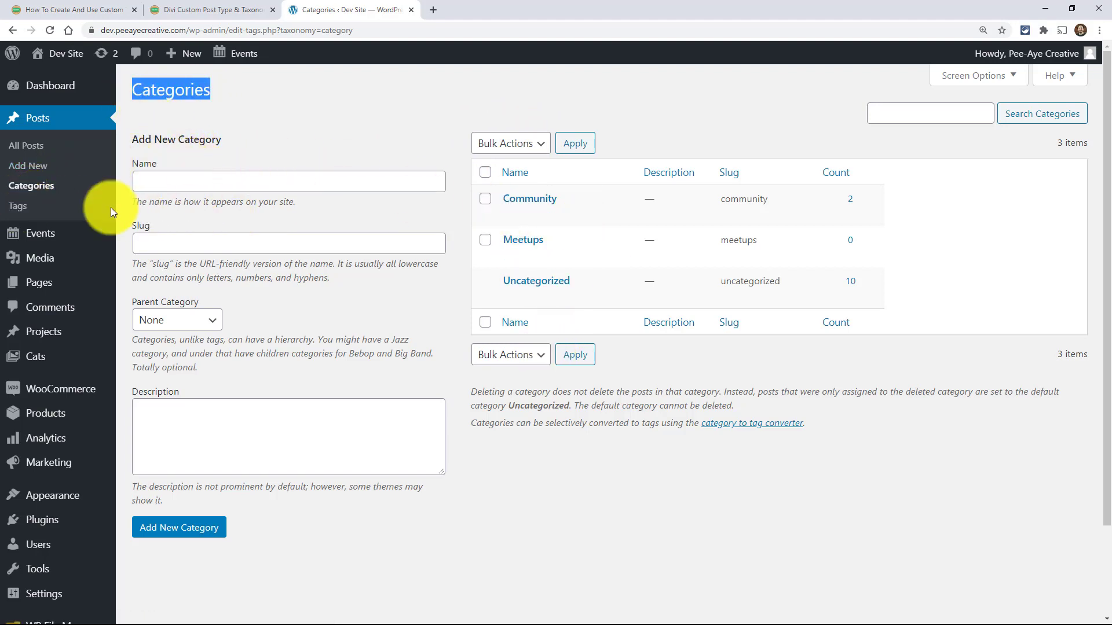
# Step: Open post Tags (Food, Open House, Parties) and look over the Projects, WooCommerce and Products menus
pyautogui.click(23, 207)
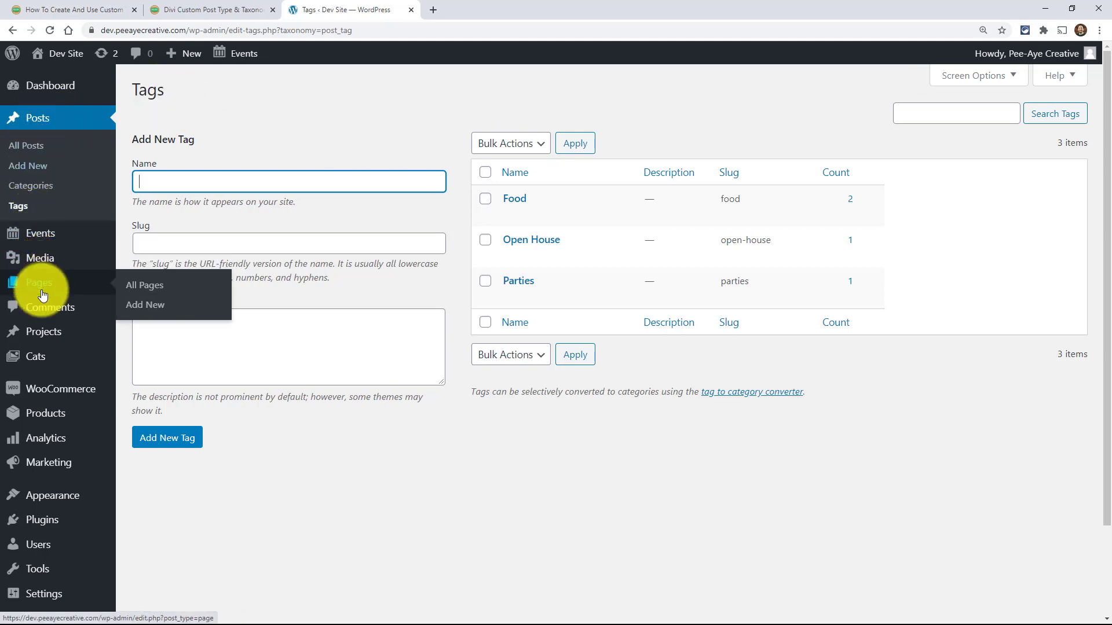
pyautogui.moveTo(49, 338)
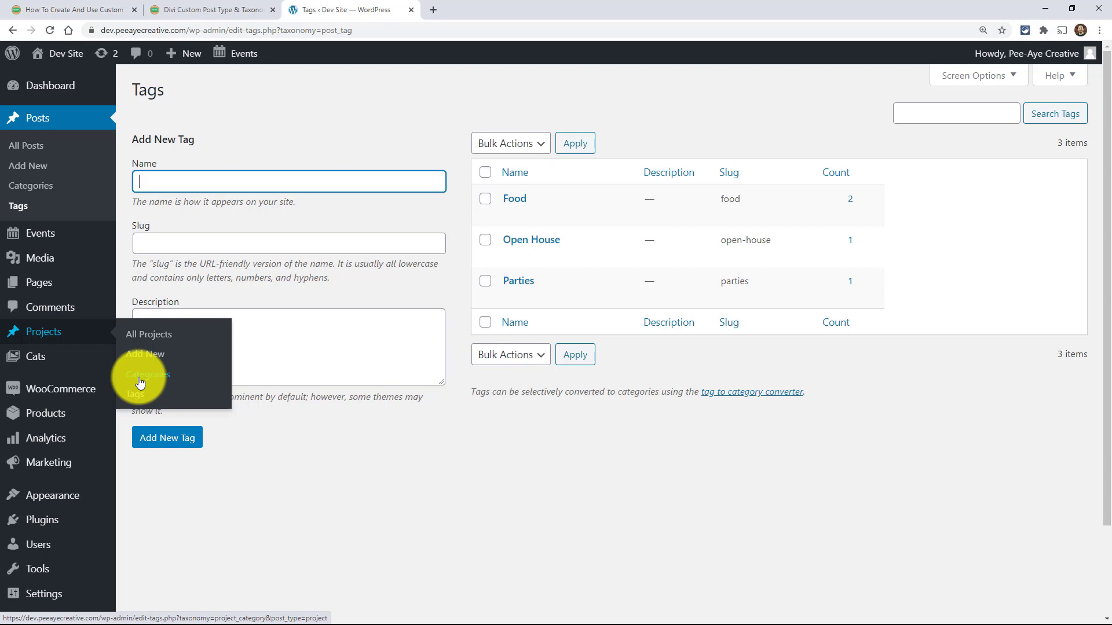
pyautogui.moveTo(54, 390)
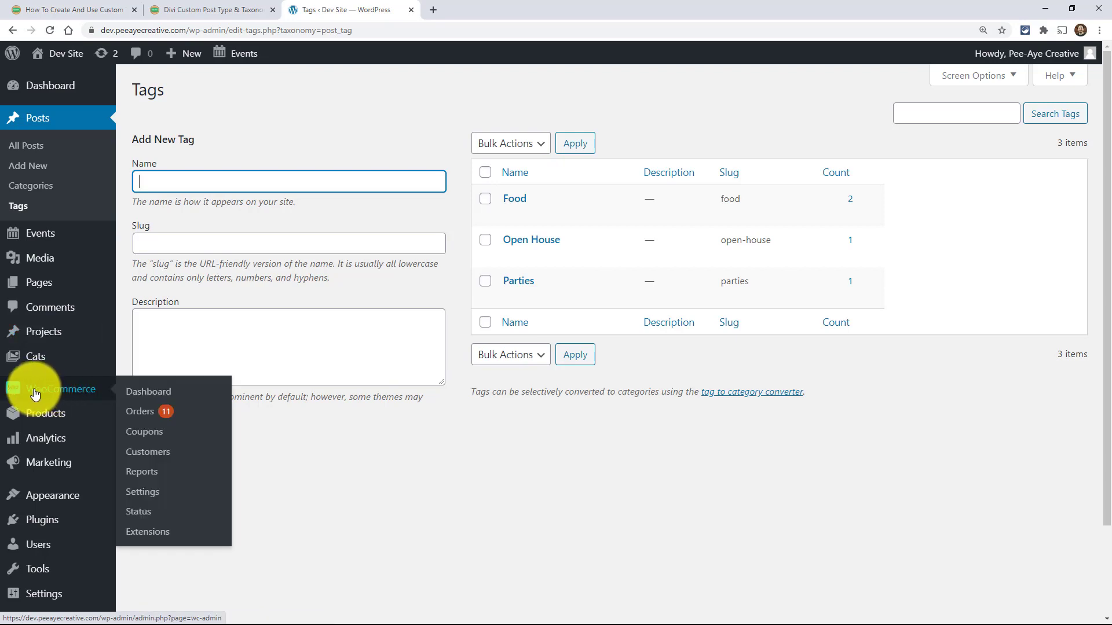
pyautogui.moveTo(50, 418)
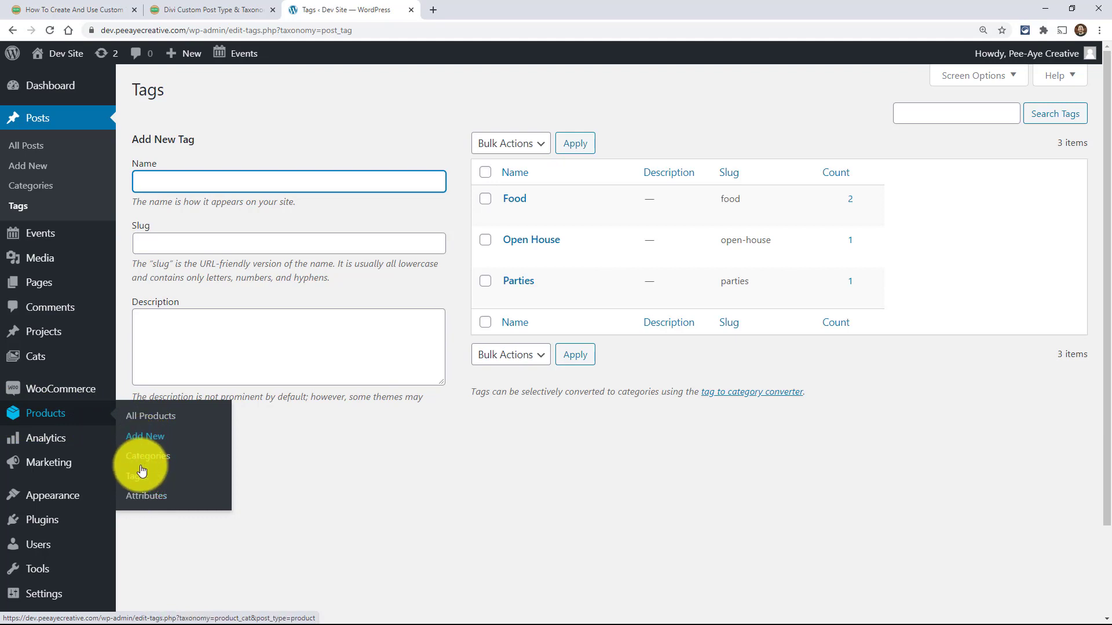
pyautogui.moveTo(38, 241)
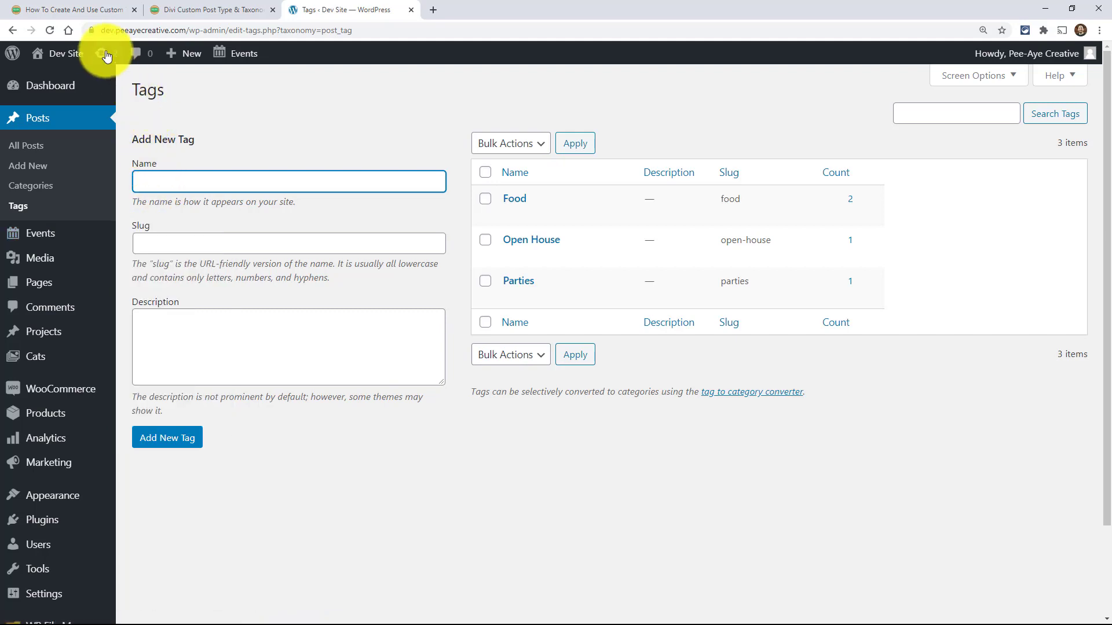
# Step: Scroll the article past the Custom Post Type UI mention to the generator usage instructions
pyautogui.click(78, 6)
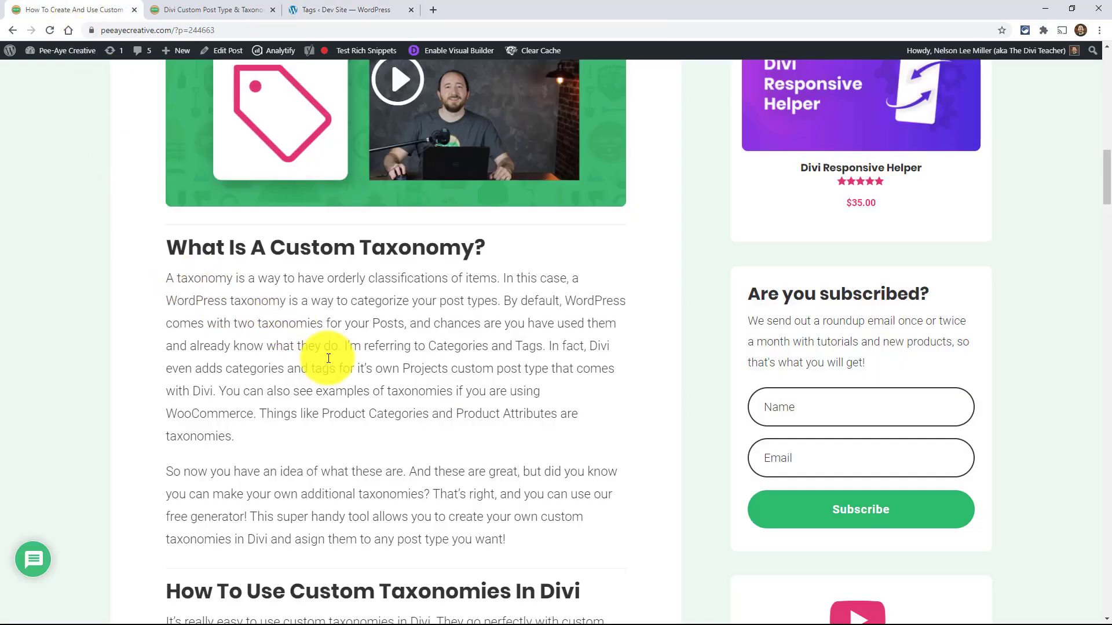
pyautogui.scroll(-4, 324, 362)
pyautogui.scroll(-4, 313, 368)
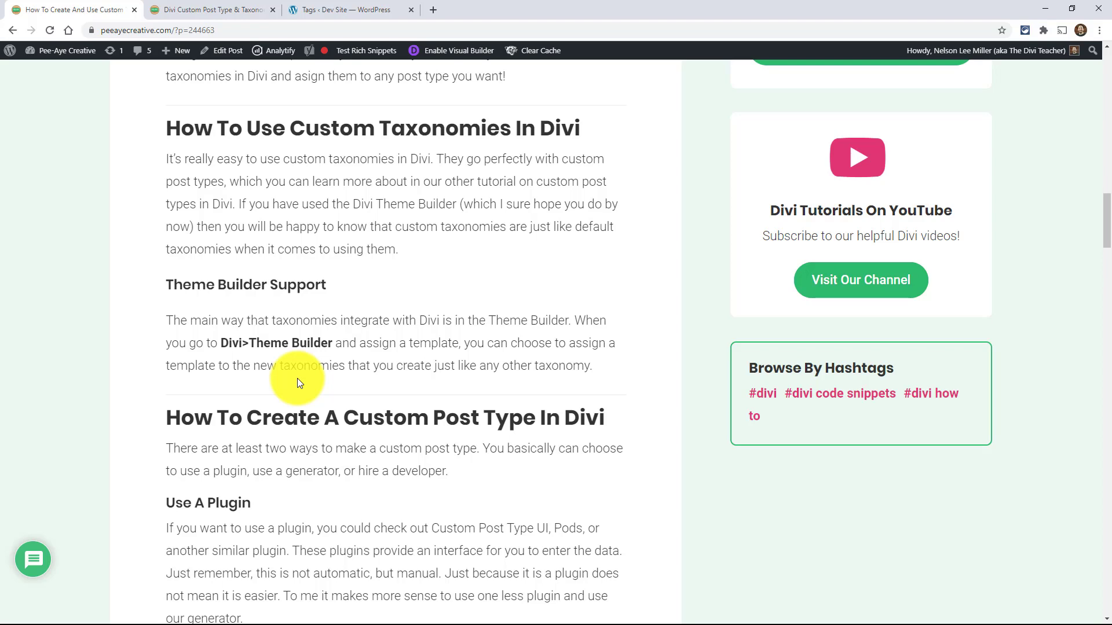
pyautogui.scroll(-3, 295, 394)
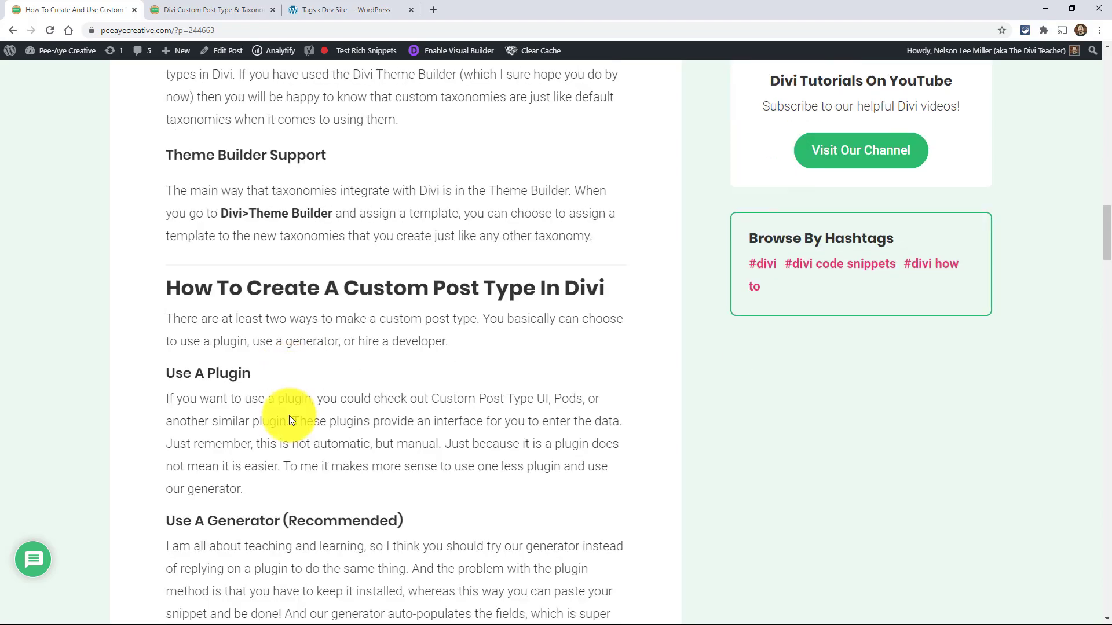
pyautogui.scroll(-2, 290, 413)
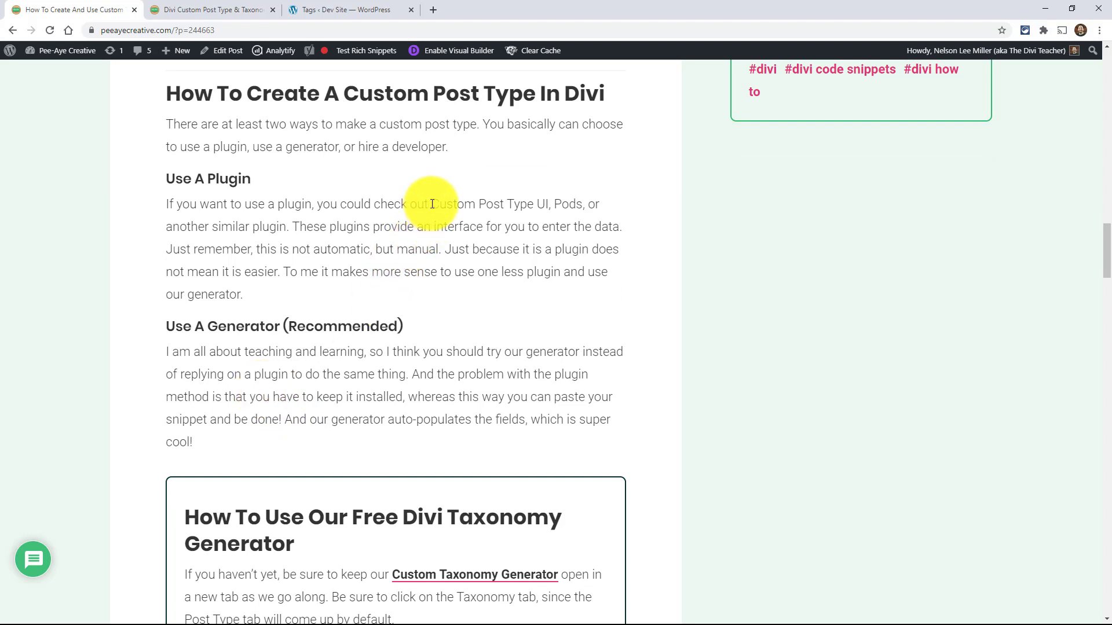
pyautogui.moveTo(431, 206); pyautogui.dragTo(527, 212)
pyautogui.click(552, 198)
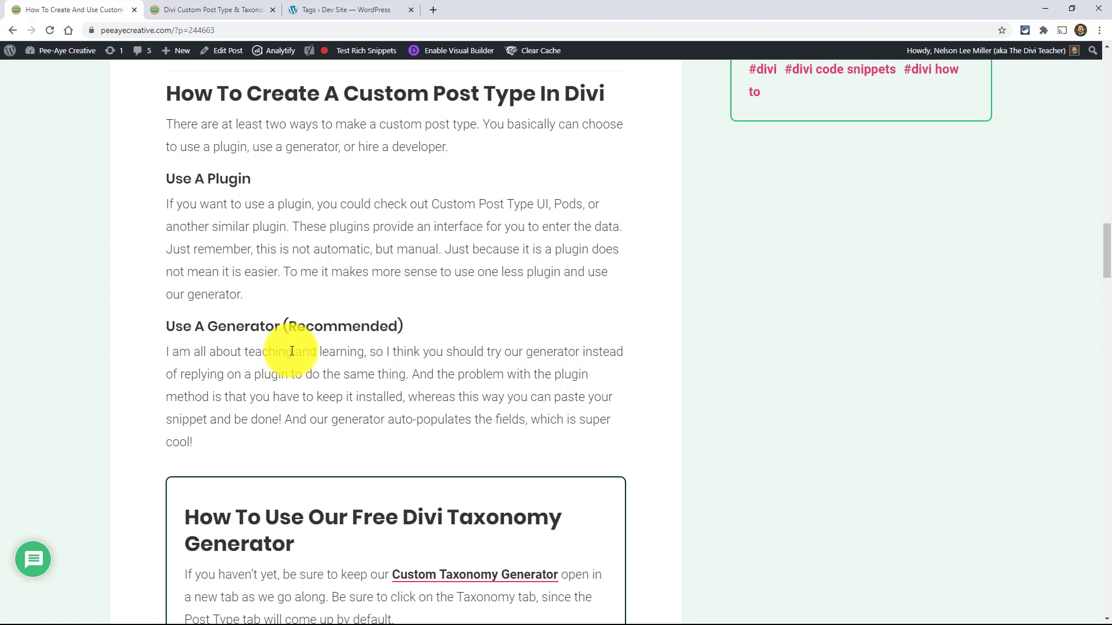
pyautogui.scroll(-3, 289, 362)
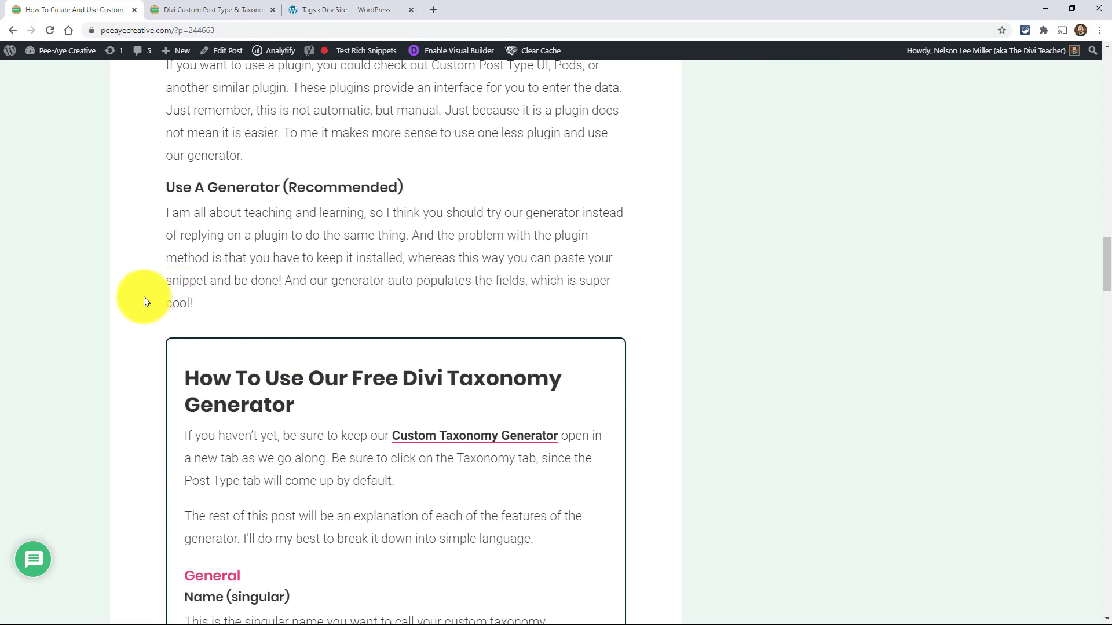
pyautogui.scroll(-4, 143, 307)
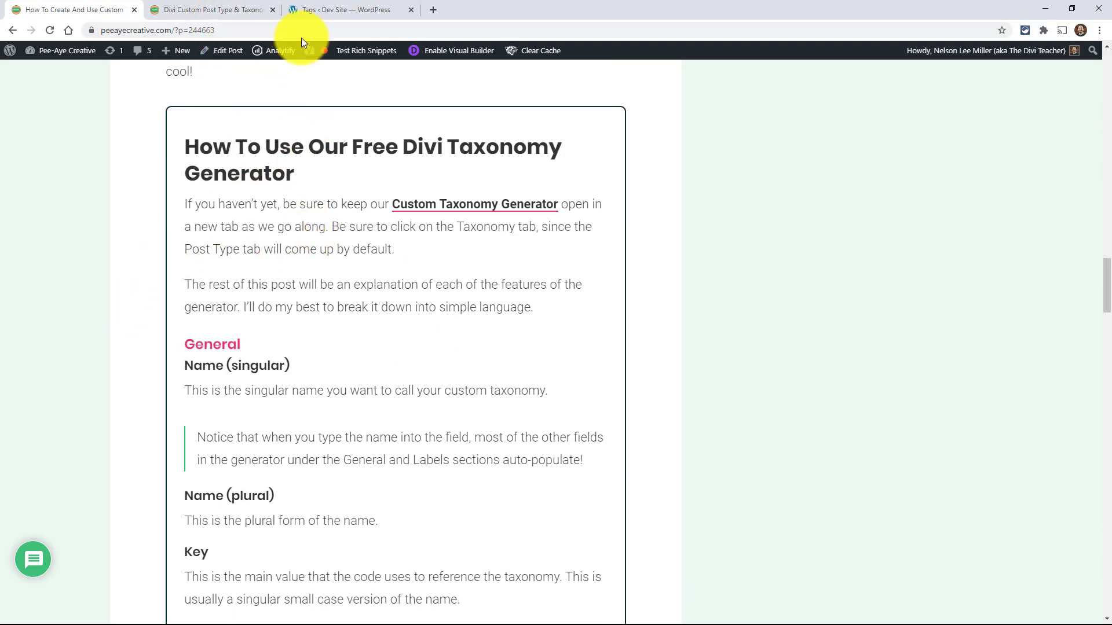
# Step: Check the Cats posts list in WordPress, then return to the taxonomy tutorial article
pyautogui.click(343, 8)
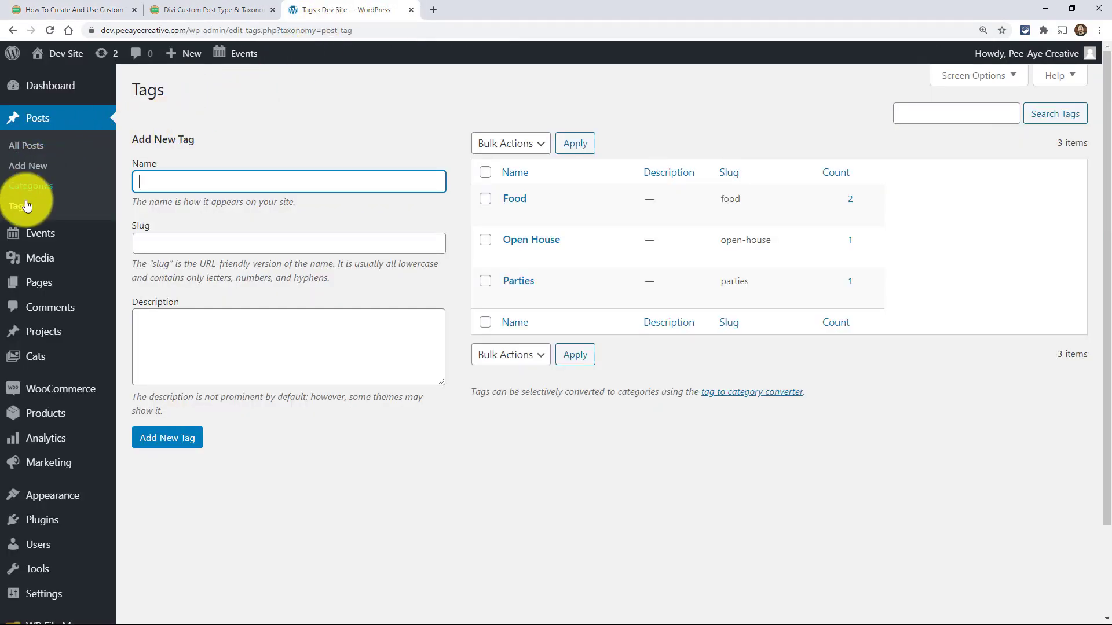
pyautogui.click(34, 359)
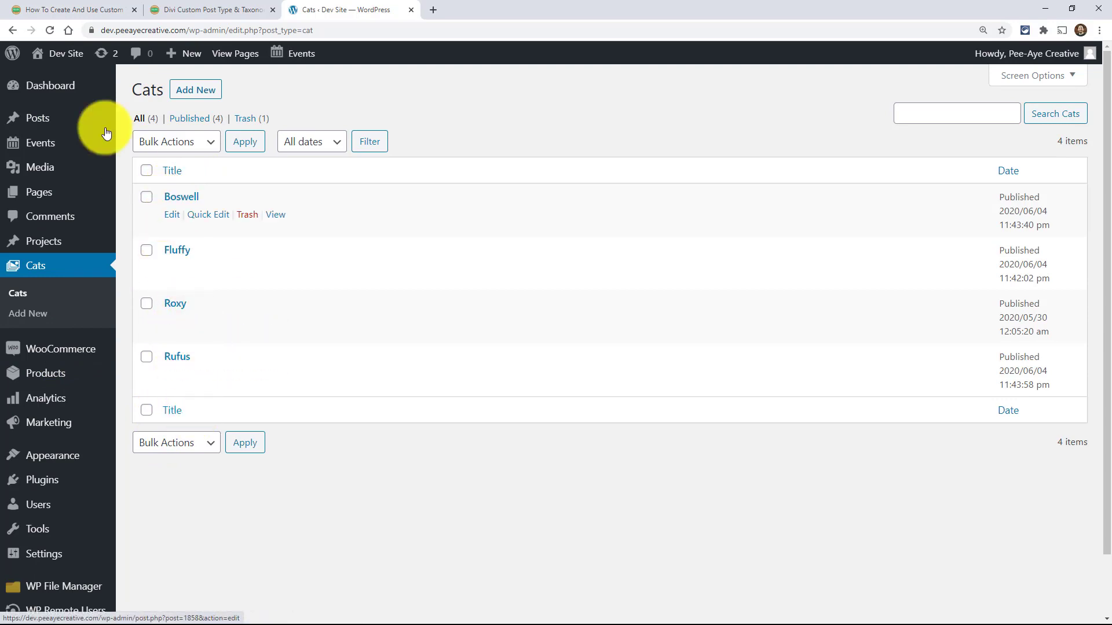
pyautogui.click(74, 9)
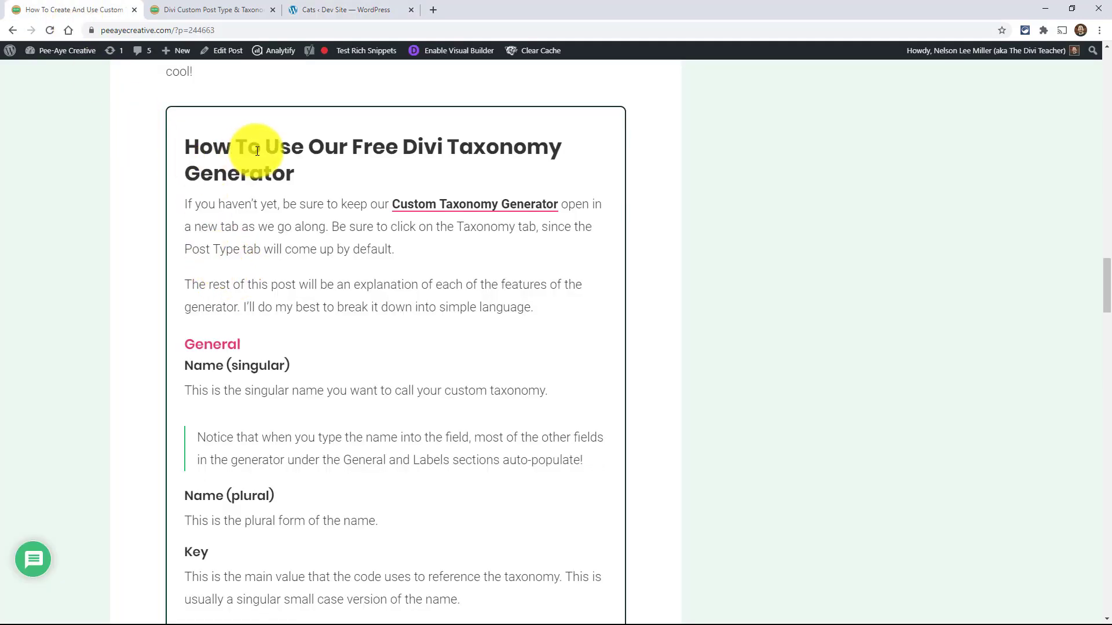
# Step: Name the new taxonomy Breed with the key breed
pyautogui.click(190, 10)
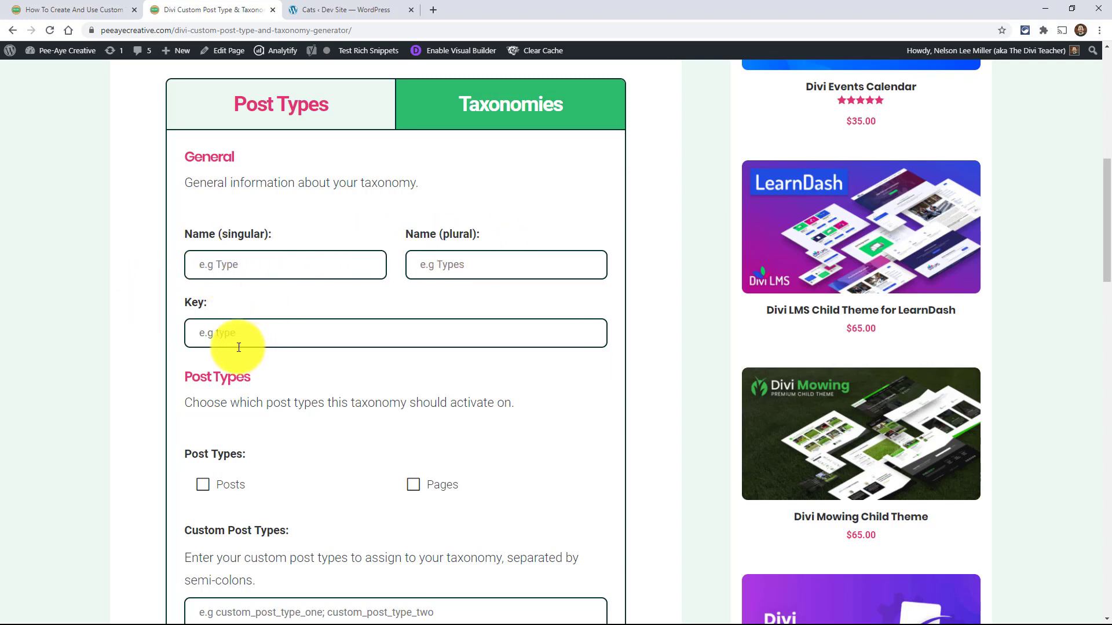
pyautogui.click(229, 271)
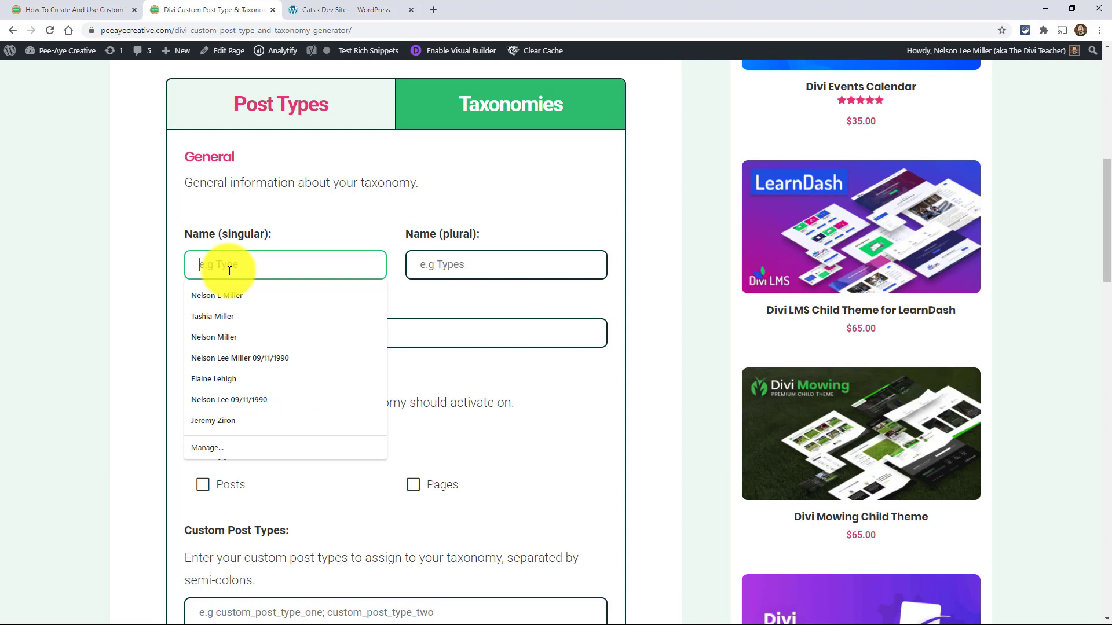
pyautogui.write('Breed')
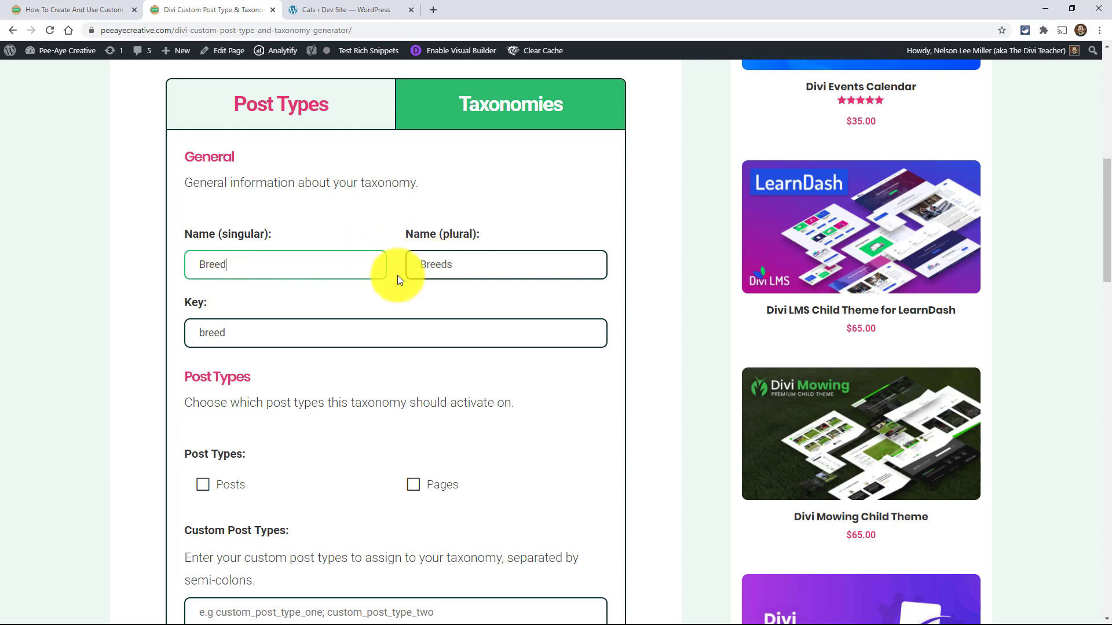
pyautogui.moveTo(200, 333); pyautogui.dragTo(228, 340)
pyautogui.click(218, 339)
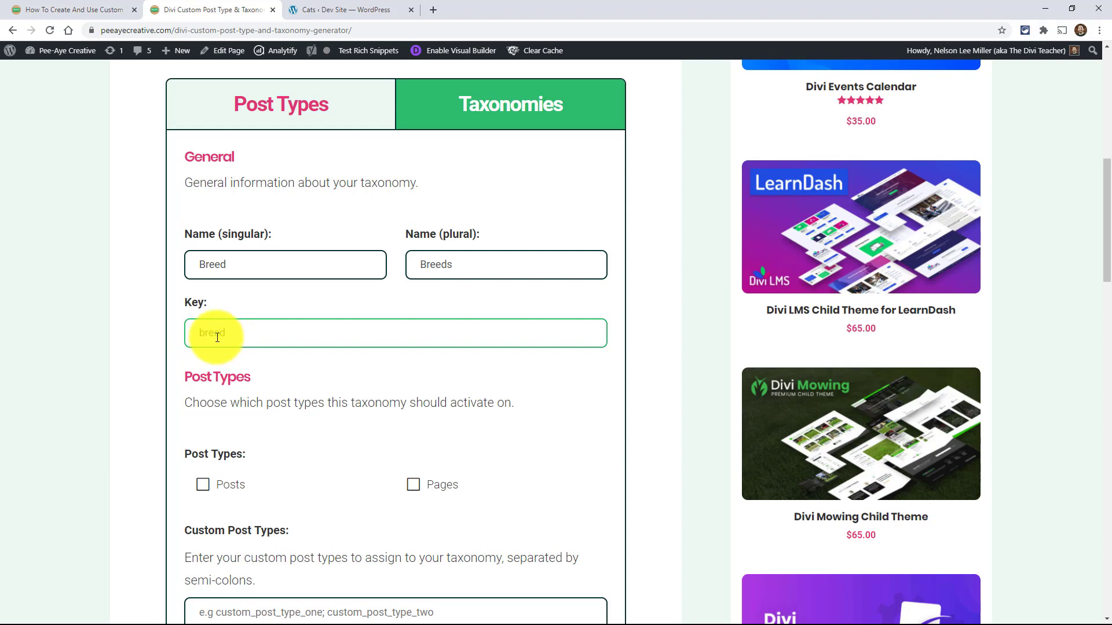
pyautogui.write('breed')
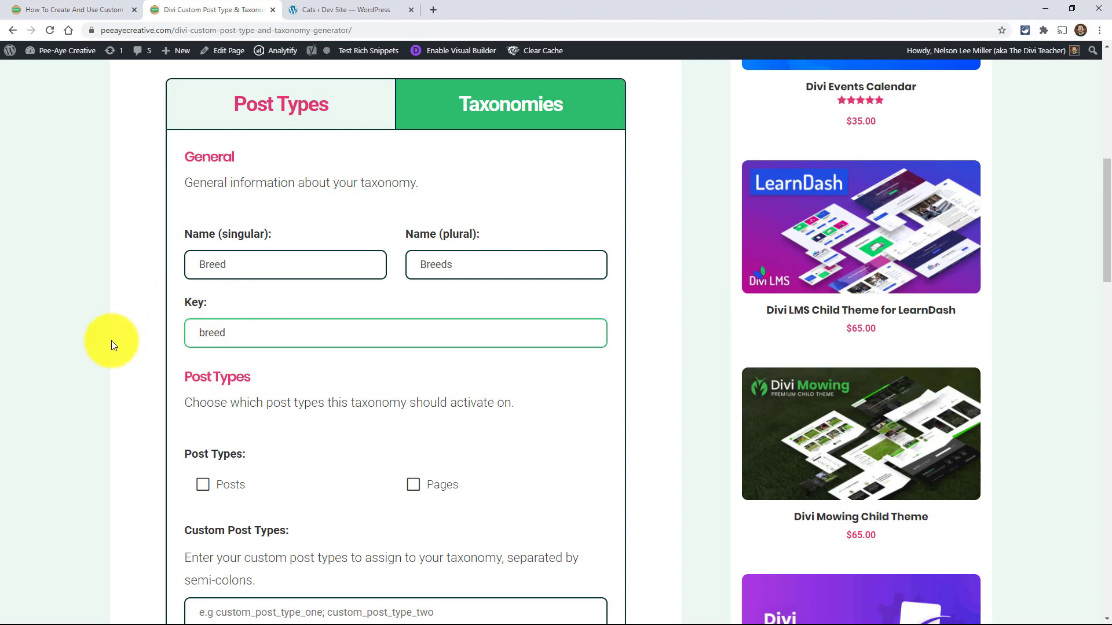
# Step: Review the auto-filled Breed labels and options, toggling the Posts attachment on and off
pyautogui.scroll(-12, 110, 340)
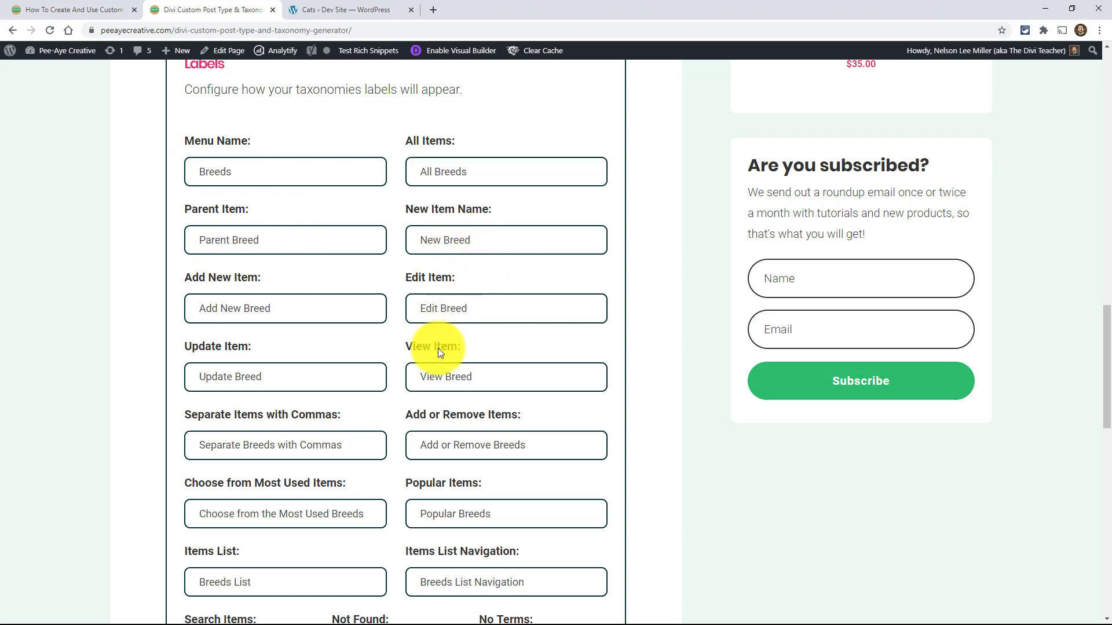
pyautogui.scroll(-2, 209, 366)
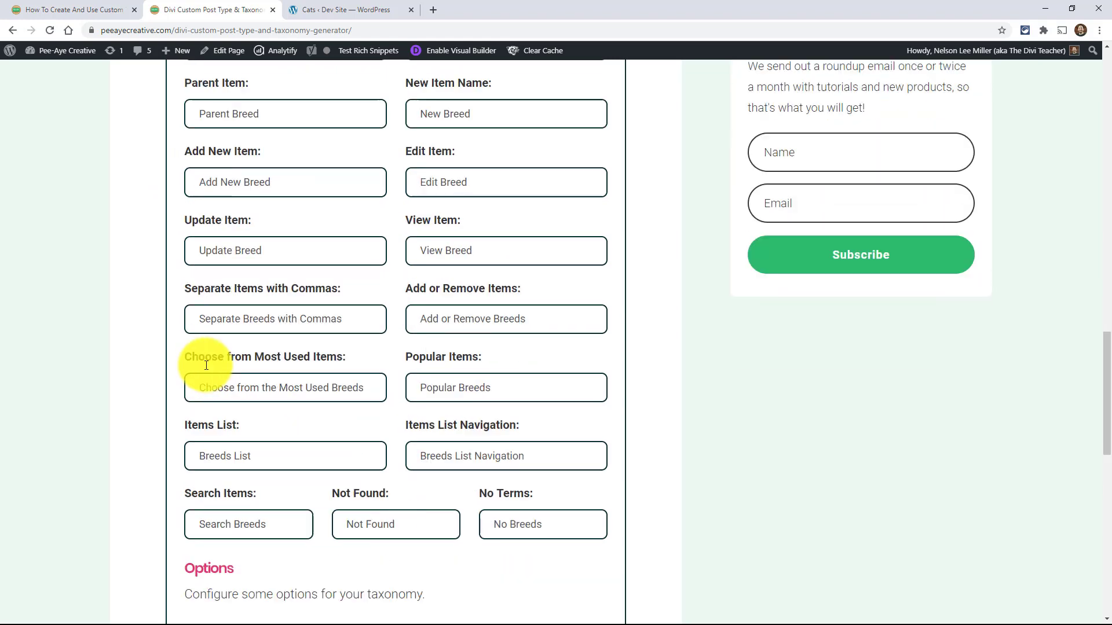
pyautogui.scroll(-4, 191, 342)
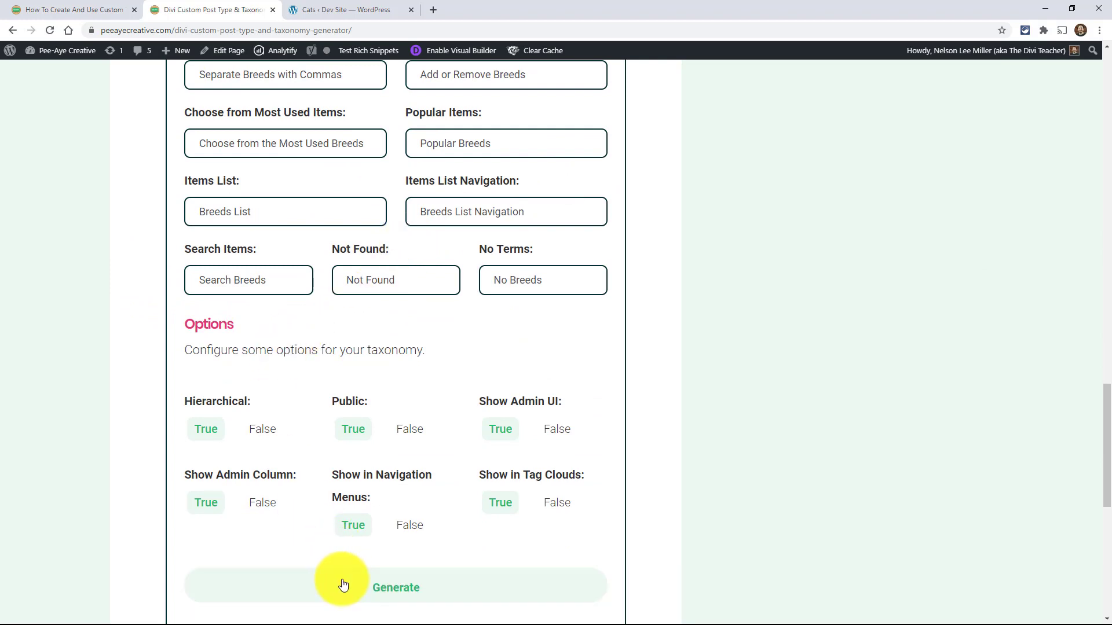
pyautogui.scroll(10, 219, 352)
pyautogui.scroll(7, 180, 322)
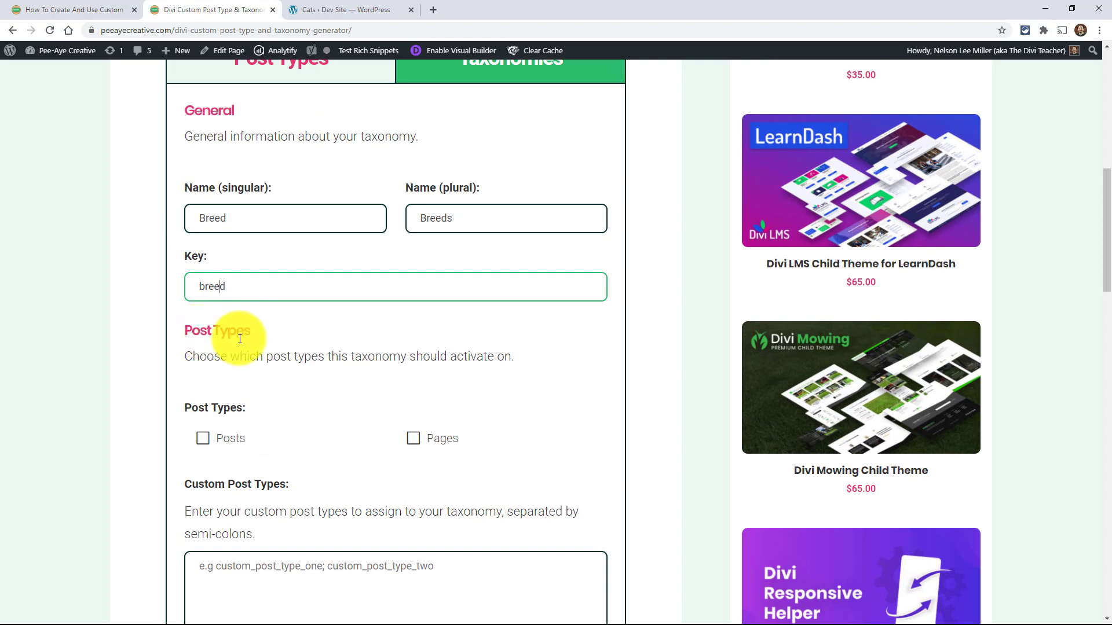
pyautogui.scroll(-2, 228, 343)
pyautogui.click(201, 355)
pyautogui.click(202, 359)
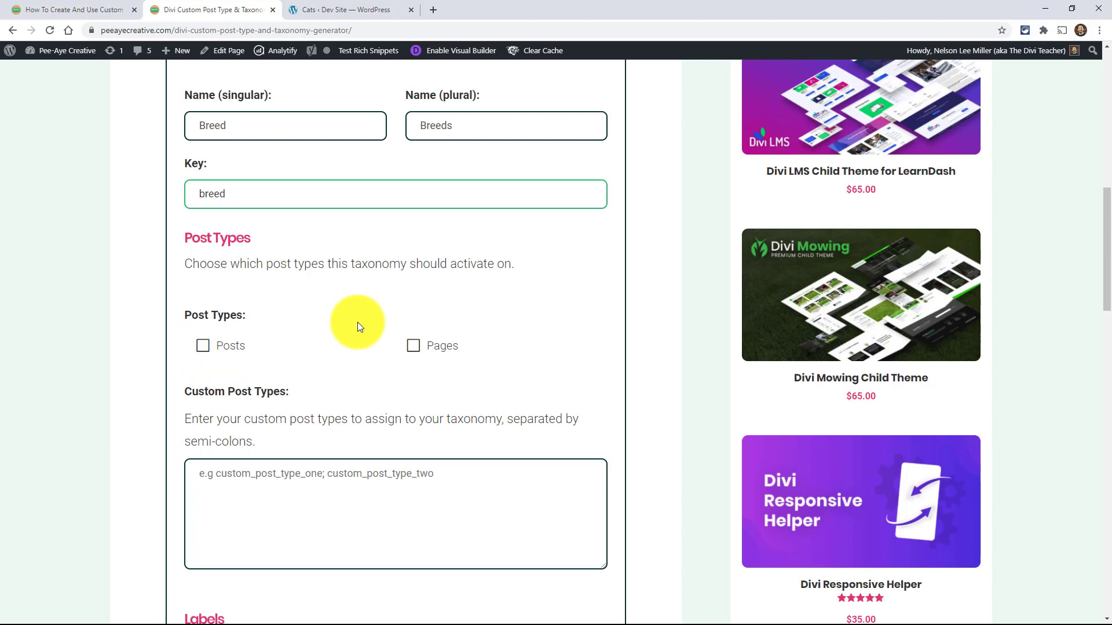
# Step: Check the WordPress Cats list, then adjust the Posts checkbox in the generator form
pyautogui.click(316, 5)
pyautogui.moveTo(58, 117)
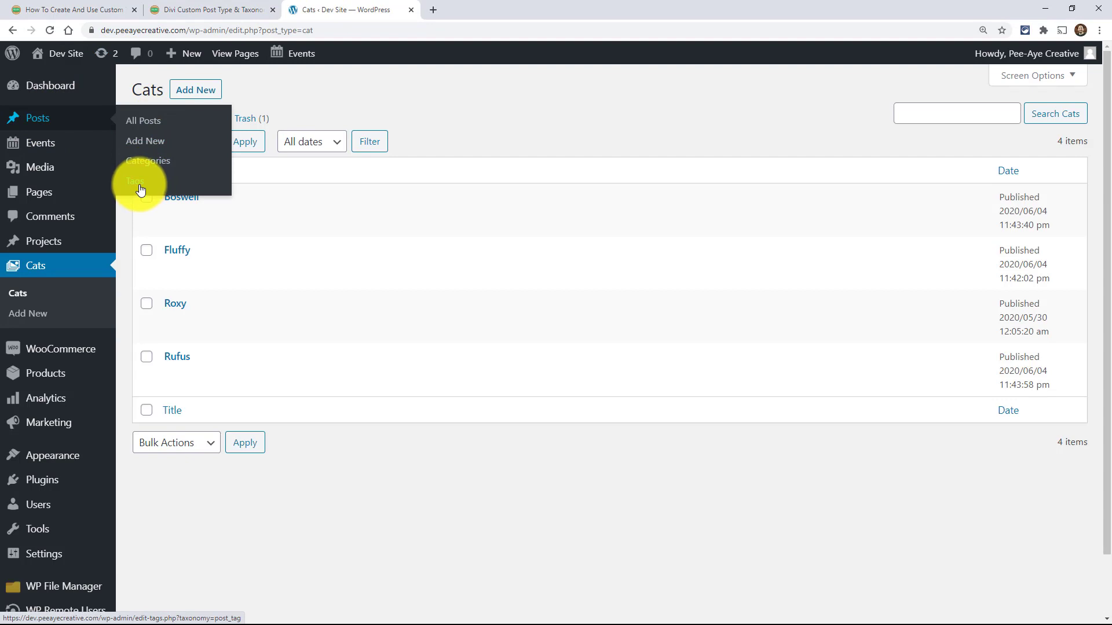
pyautogui.click(165, 7)
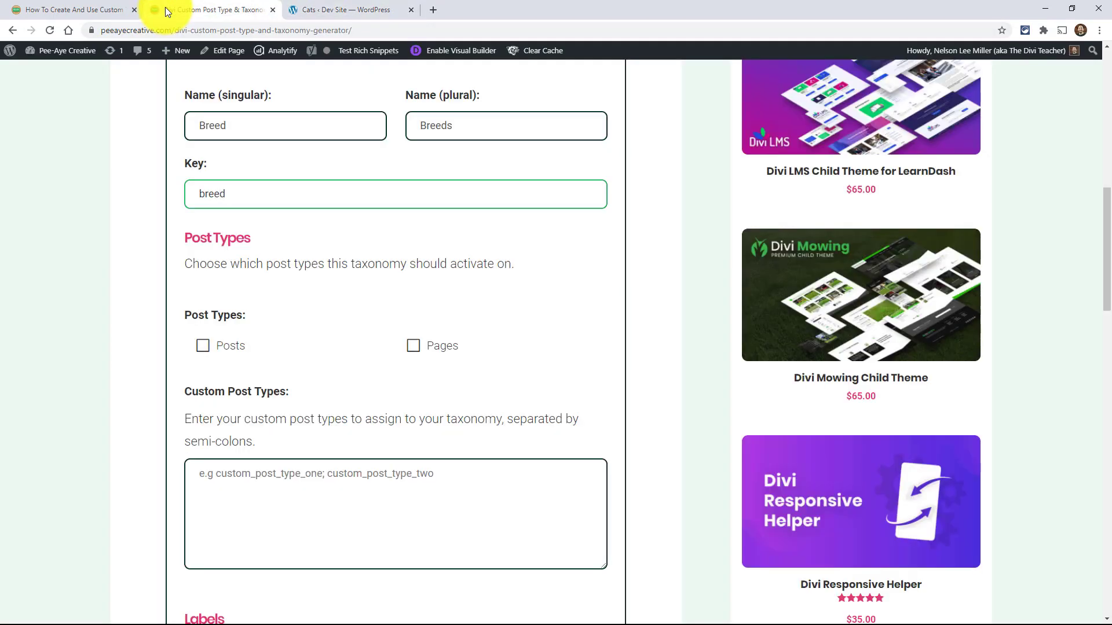
pyautogui.click(210, 346)
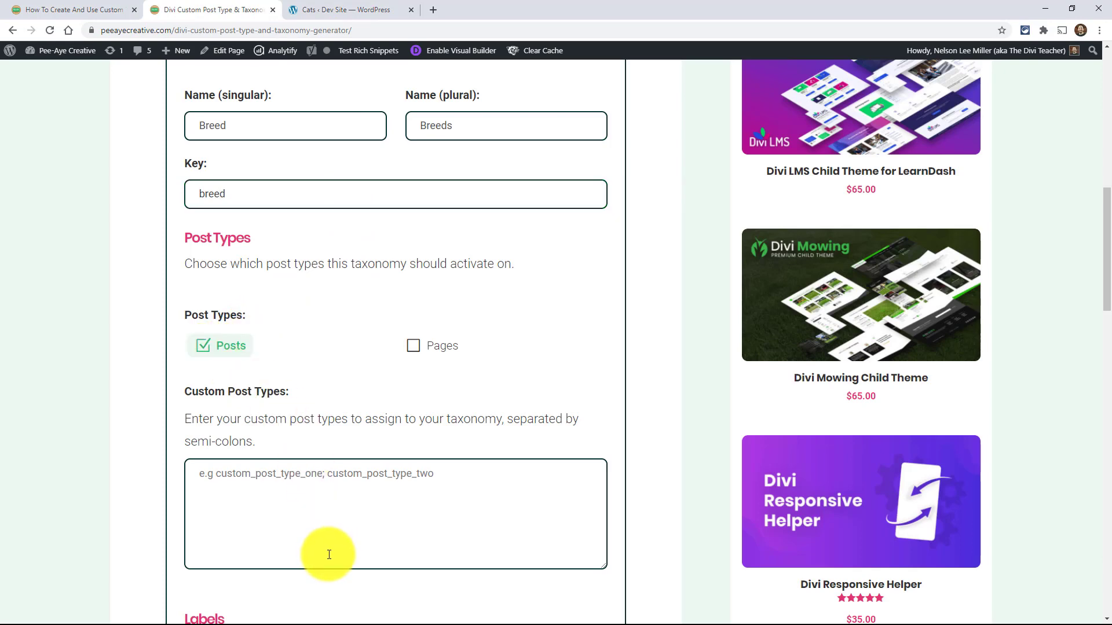
pyautogui.scroll(-4, 276, 524)
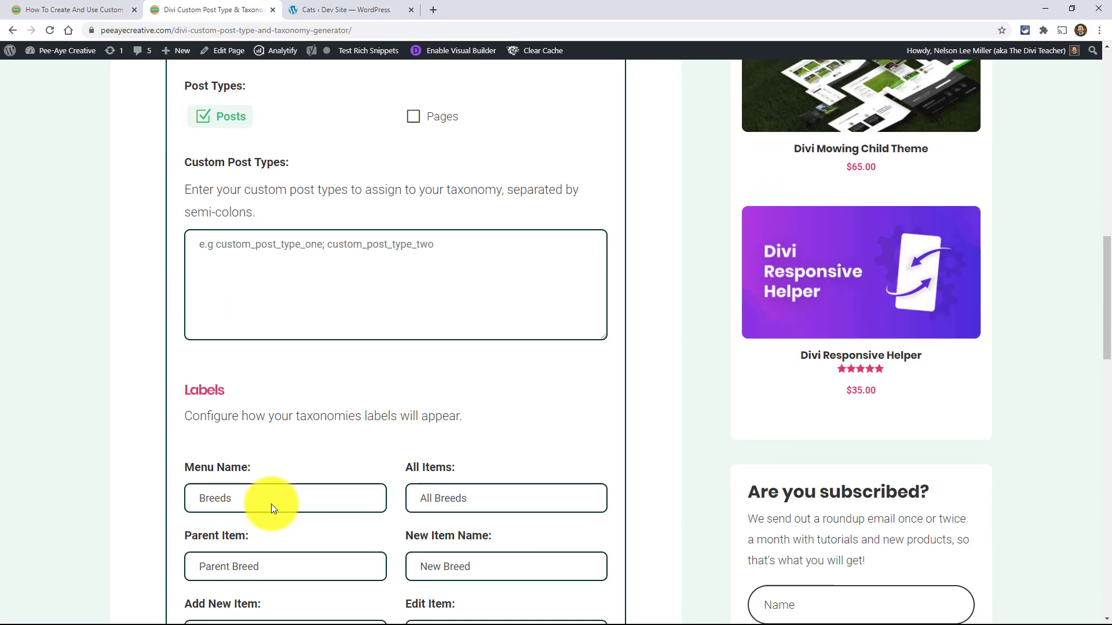
pyautogui.scroll(3, 271, 504)
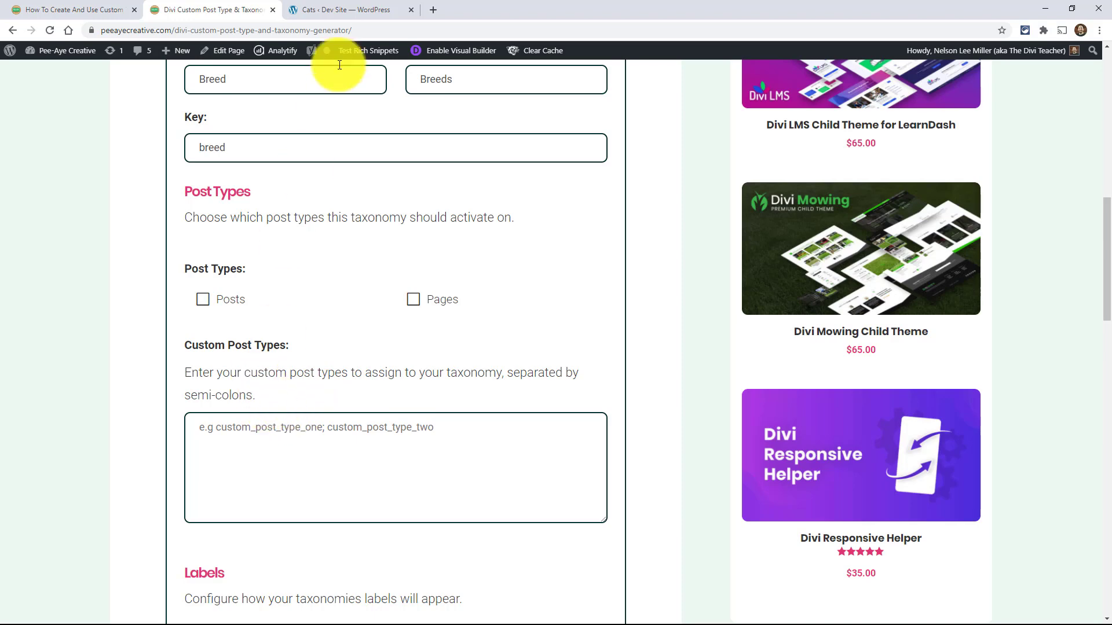
# Step: Open the Theme Editor in a new tab and load the child theme's functions.php
pyautogui.click(315, 10)
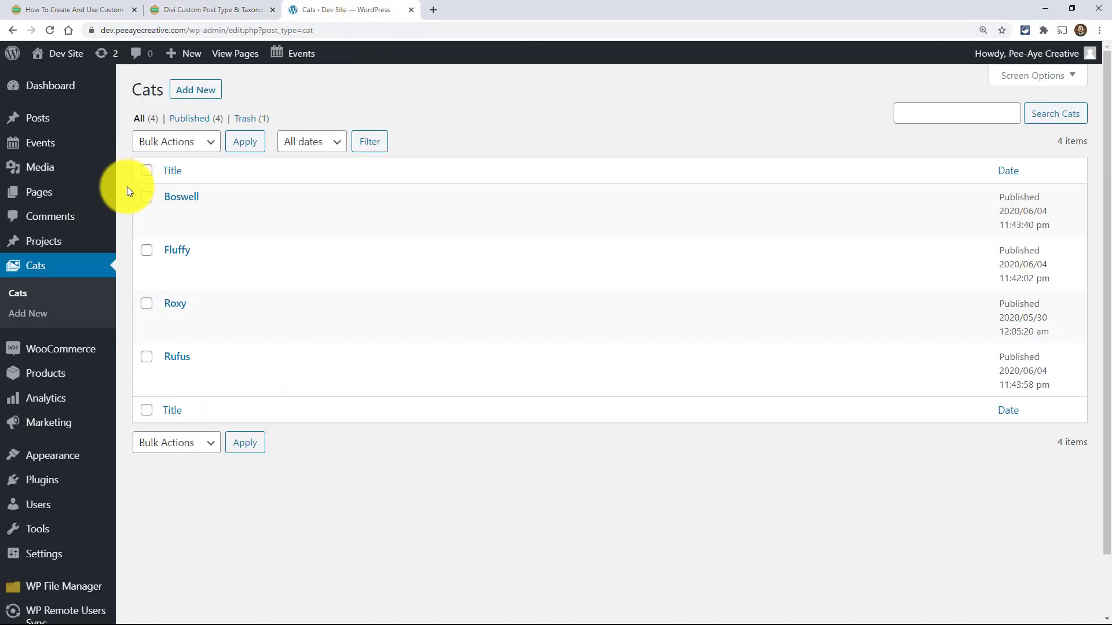
pyautogui.moveTo(108, 457)
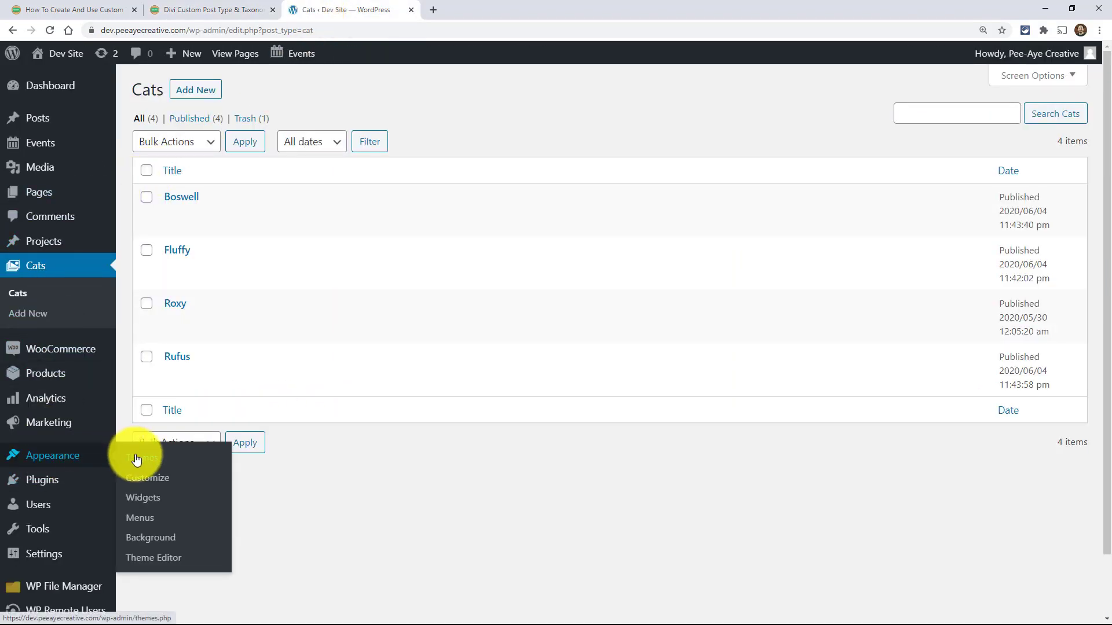
pyautogui.rightClick(177, 558)
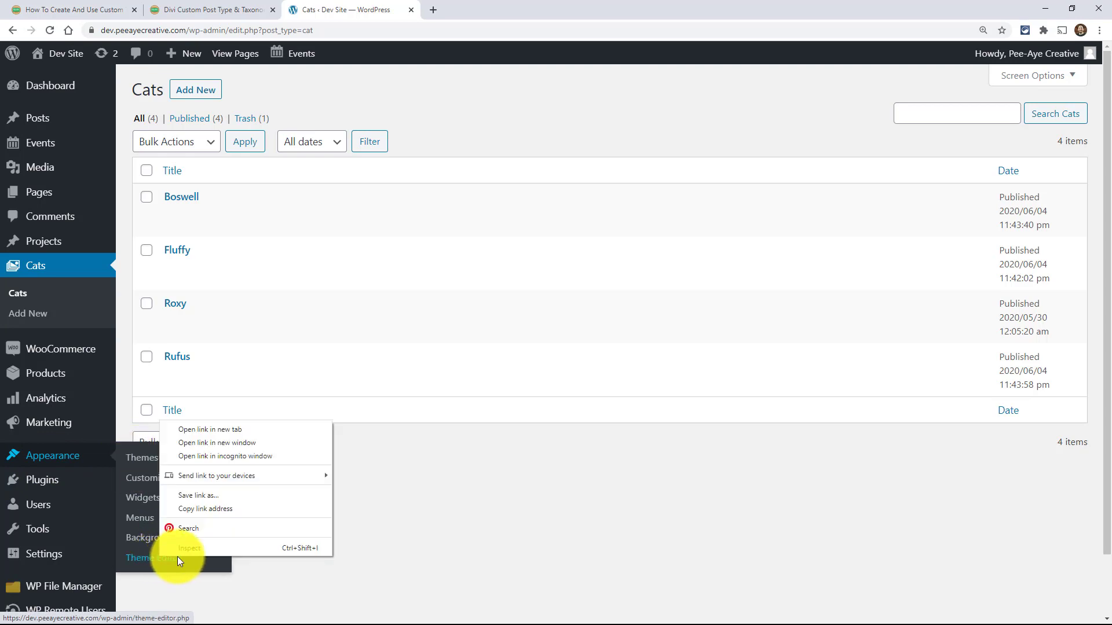
pyautogui.click(200, 432)
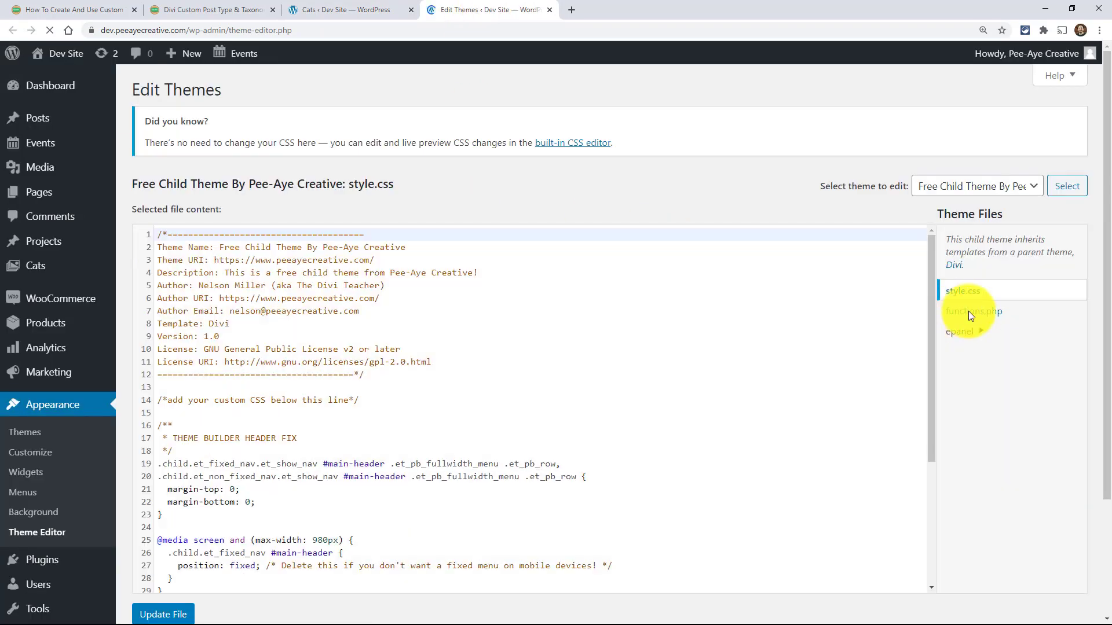
pyautogui.click(970, 318)
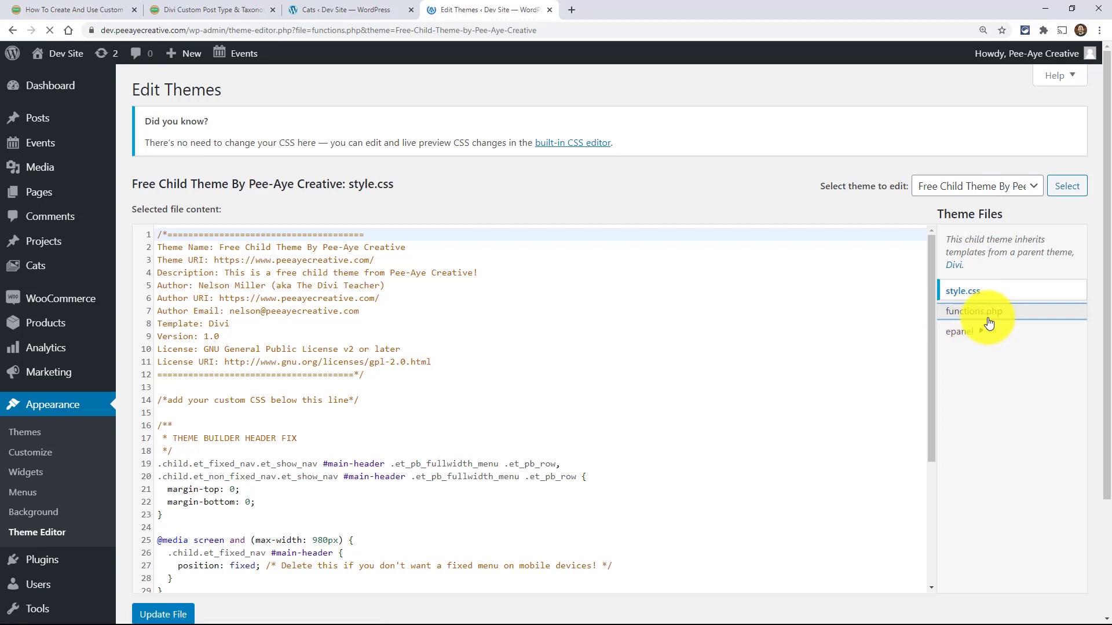
# Step: Find register_post_type and select the 'cat' post type key
pyautogui.scroll(-8, 555, 365)
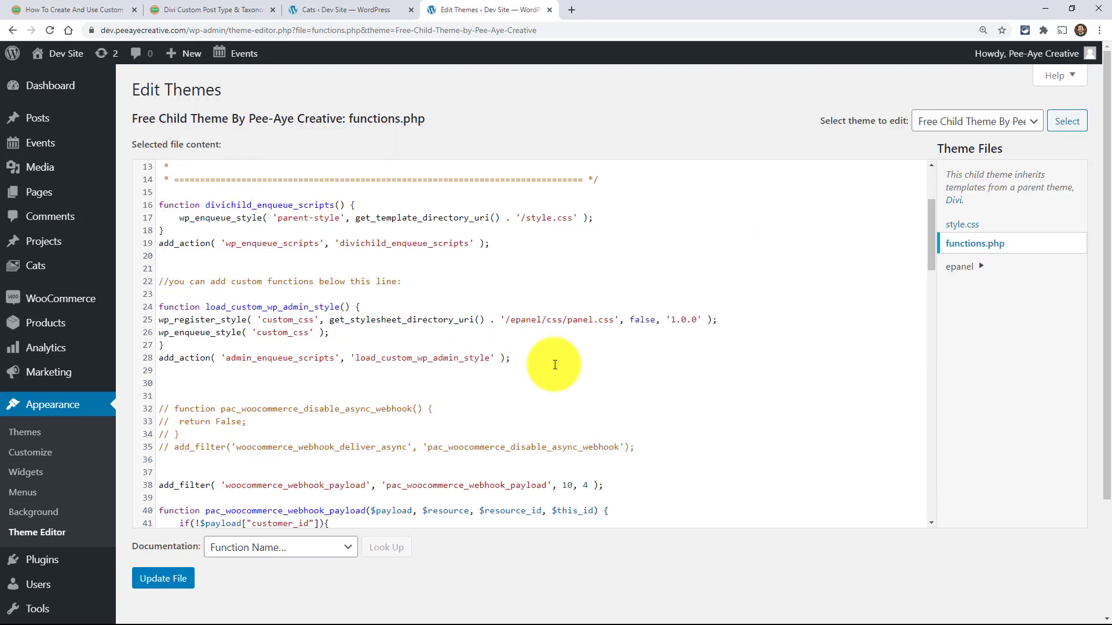
pyautogui.scroll(-15, 554, 365)
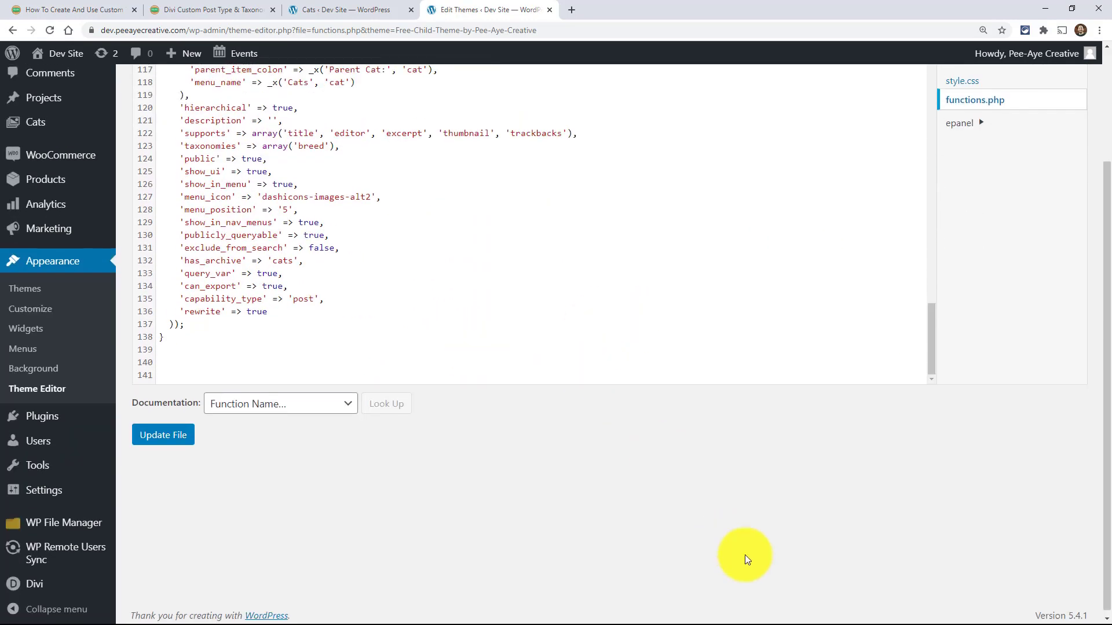
pyautogui.scroll(2, 748, 558)
pyautogui.scroll(3, 355, 377)
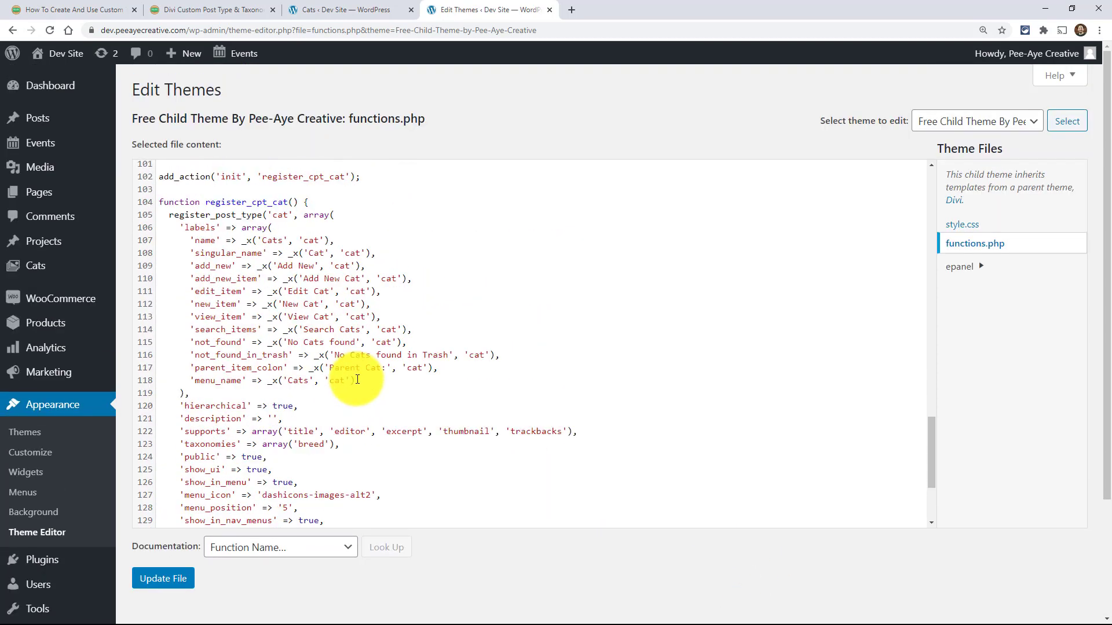
pyautogui.scroll(2, 348, 370)
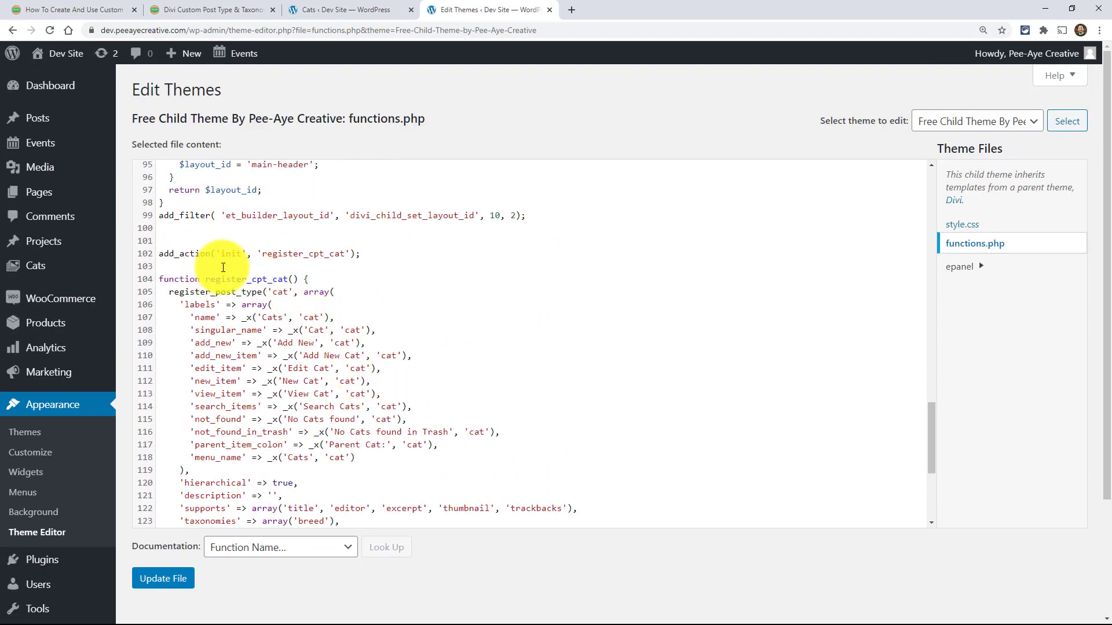
pyautogui.scroll(-2, 213, 278)
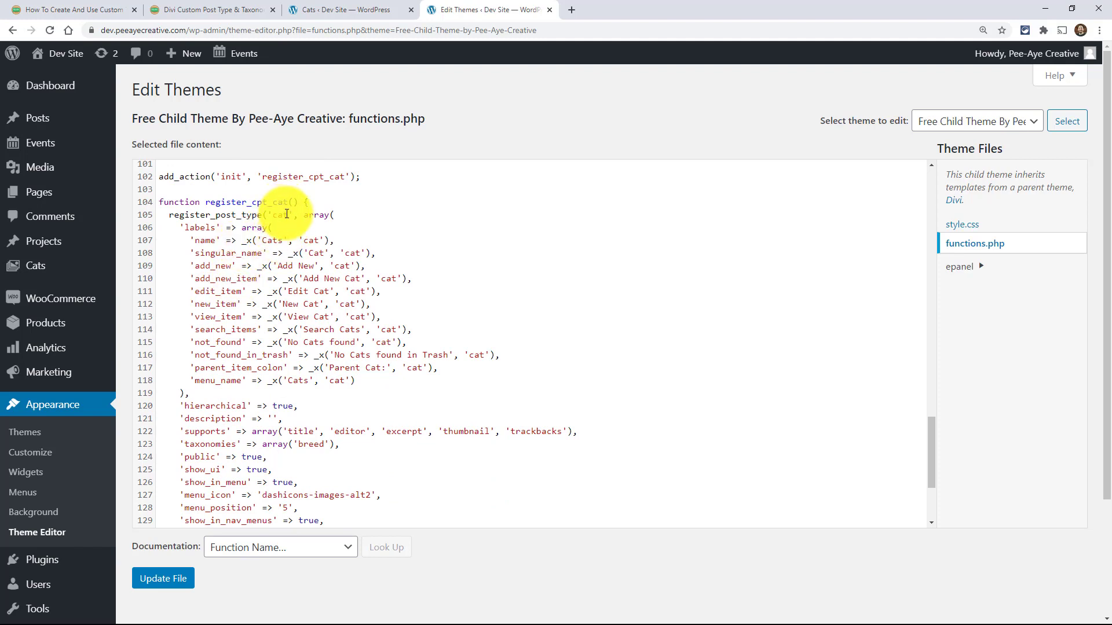
pyautogui.doubleClick(277, 216)
# Step: Enter 'cat' as Breed's custom post type and scroll to the Options, all left True
pyautogui.click(217, 7)
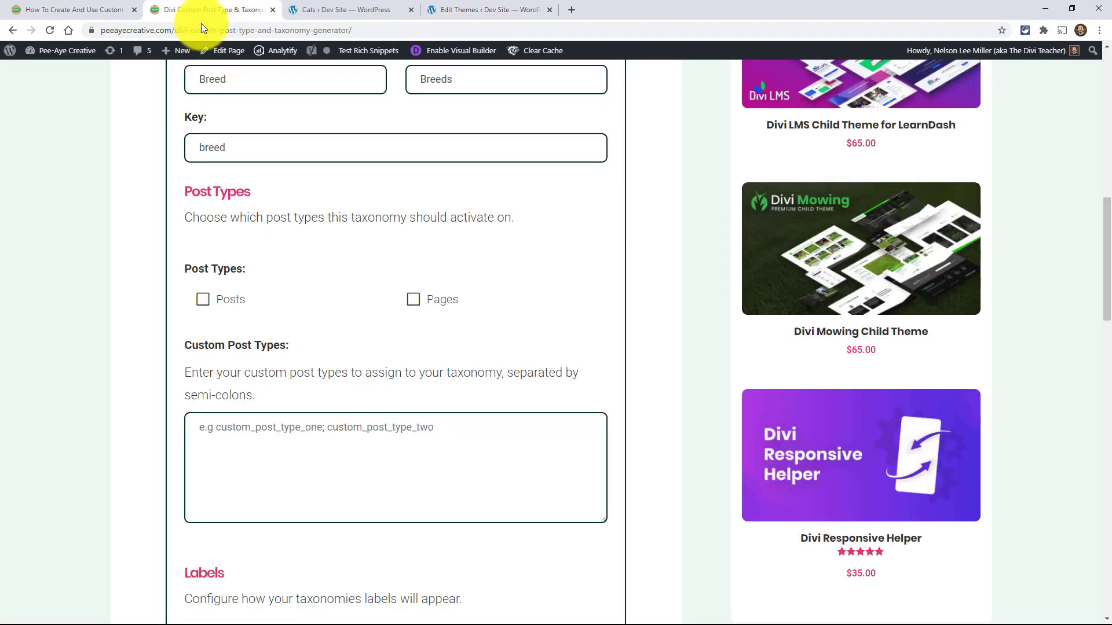
pyautogui.click(248, 445)
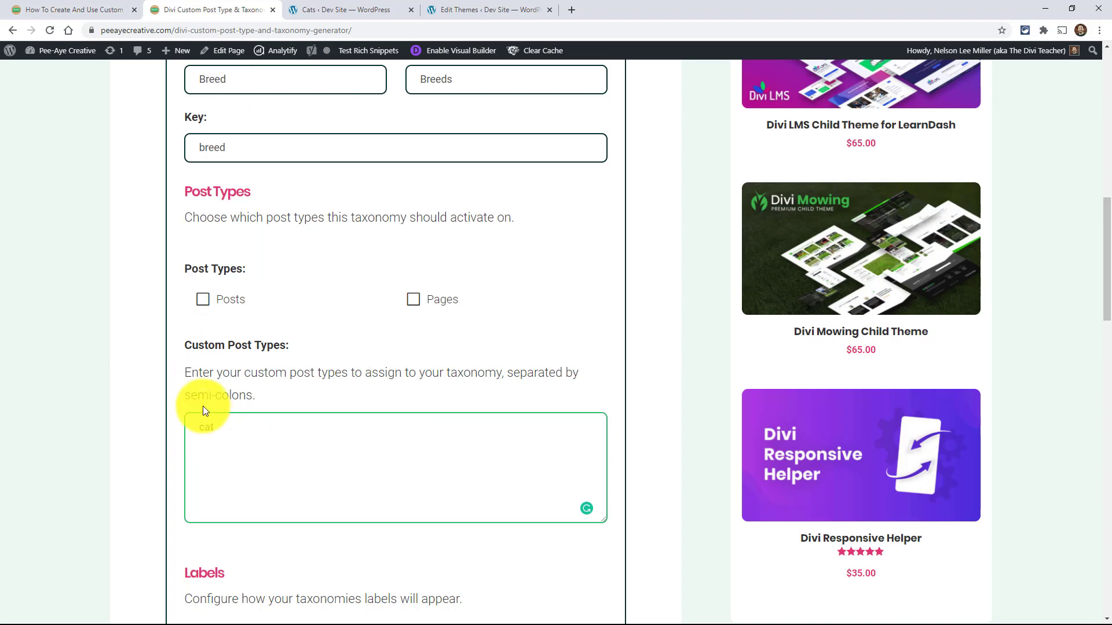
pyautogui.click(109, 384)
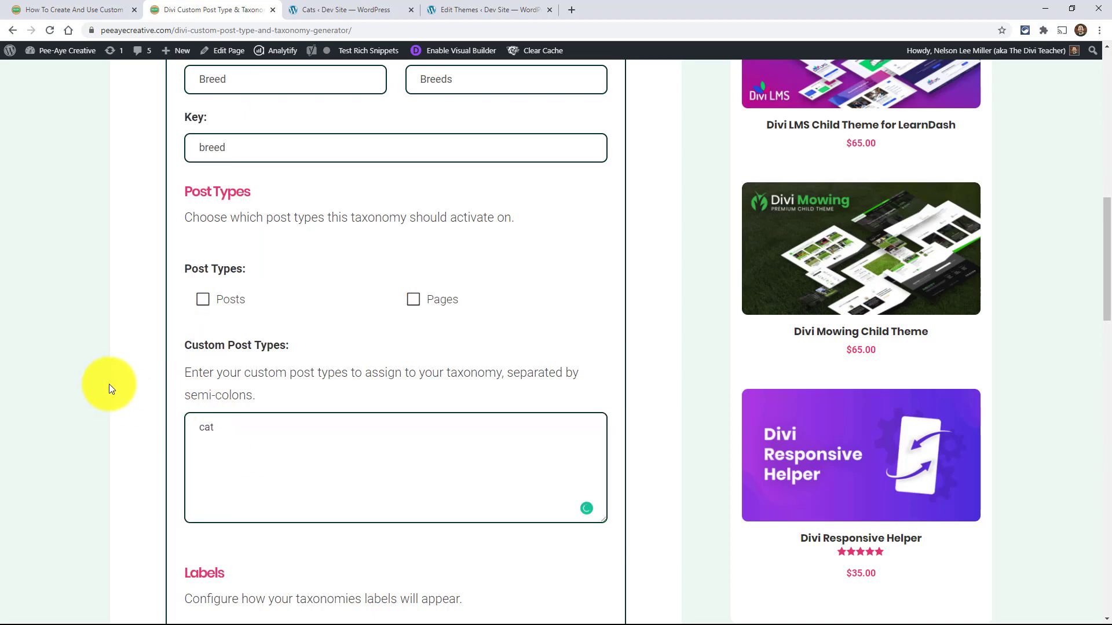
pyautogui.scroll(-10, 247, 320)
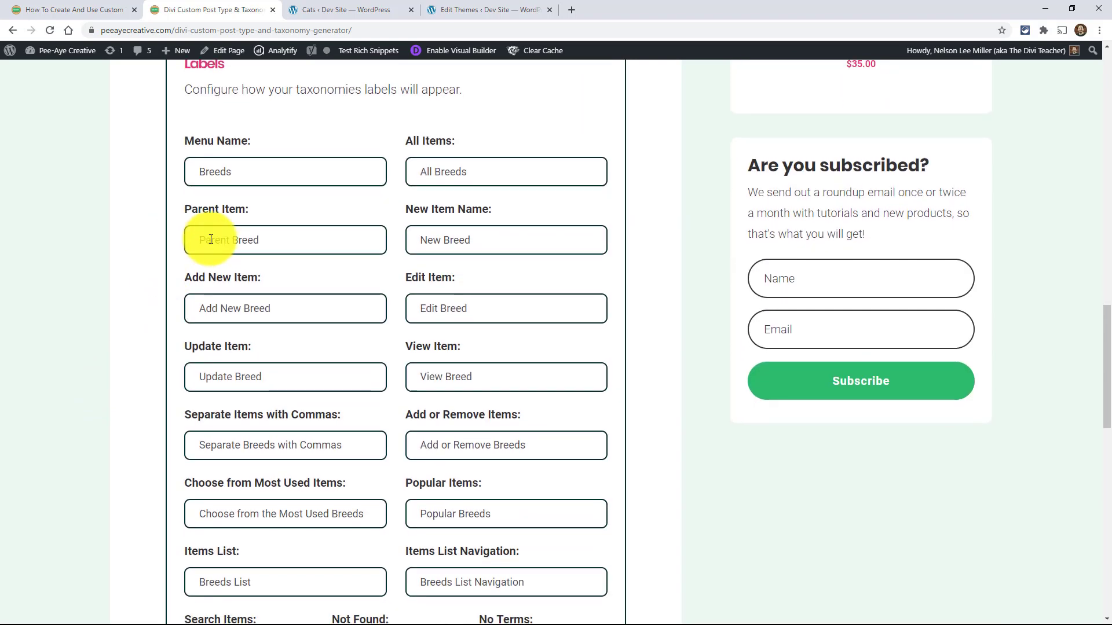
pyautogui.scroll(-1, 249, 325)
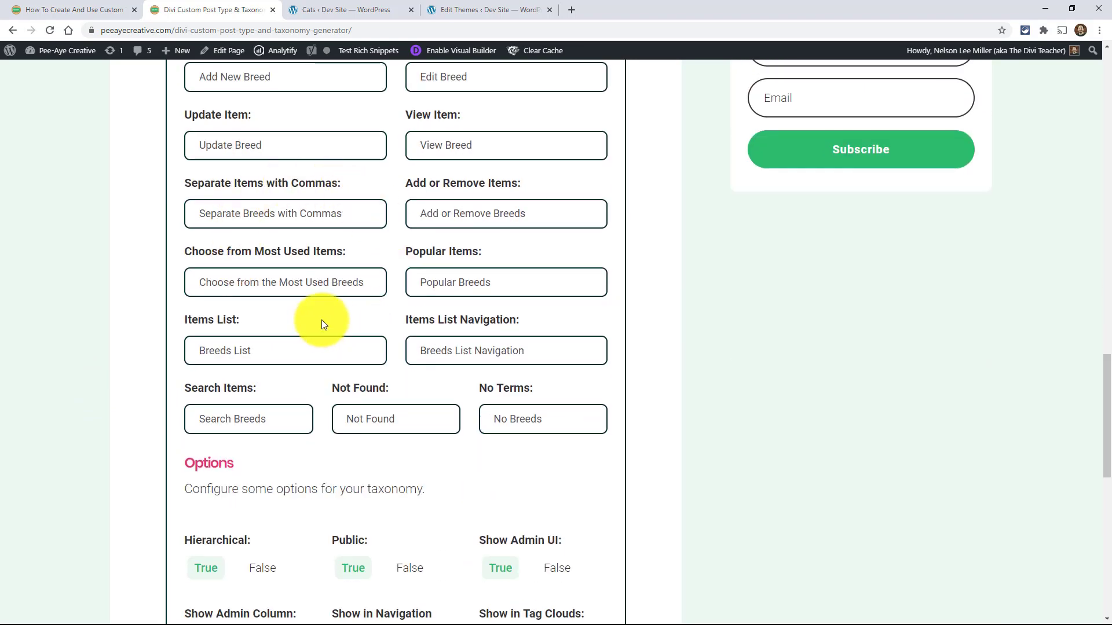
pyautogui.scroll(-3, 321, 324)
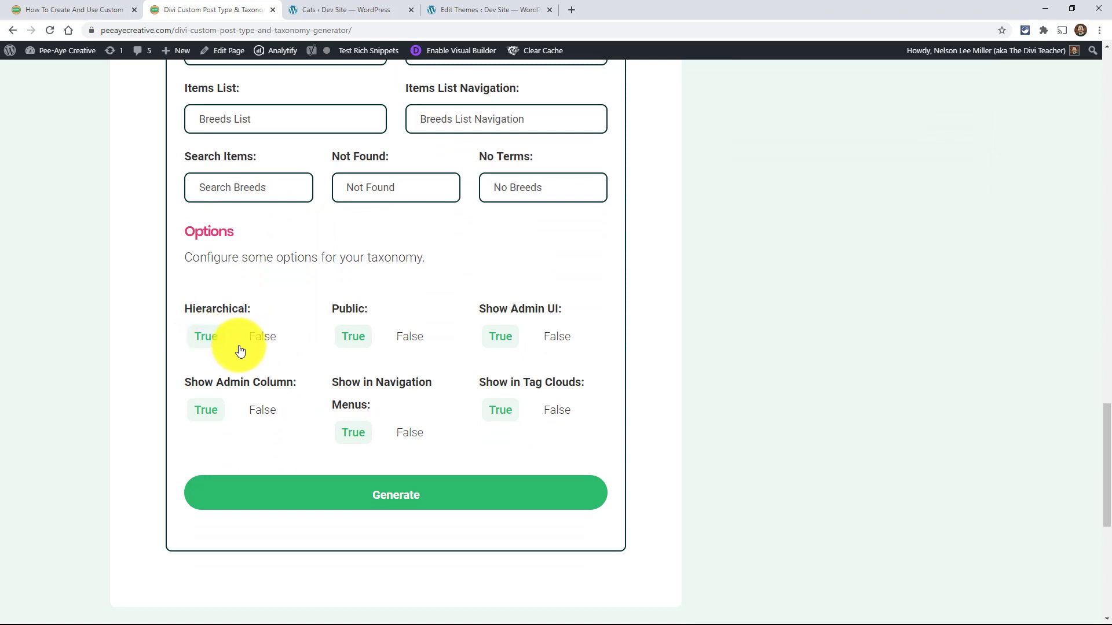
# Step: Read the tutorial's taxonomy Options explanations, then return to the Dev Site Cats list
pyautogui.click(94, 11)
pyautogui.scroll(-1, 272, 272)
pyautogui.scroll(-5, 287, 300)
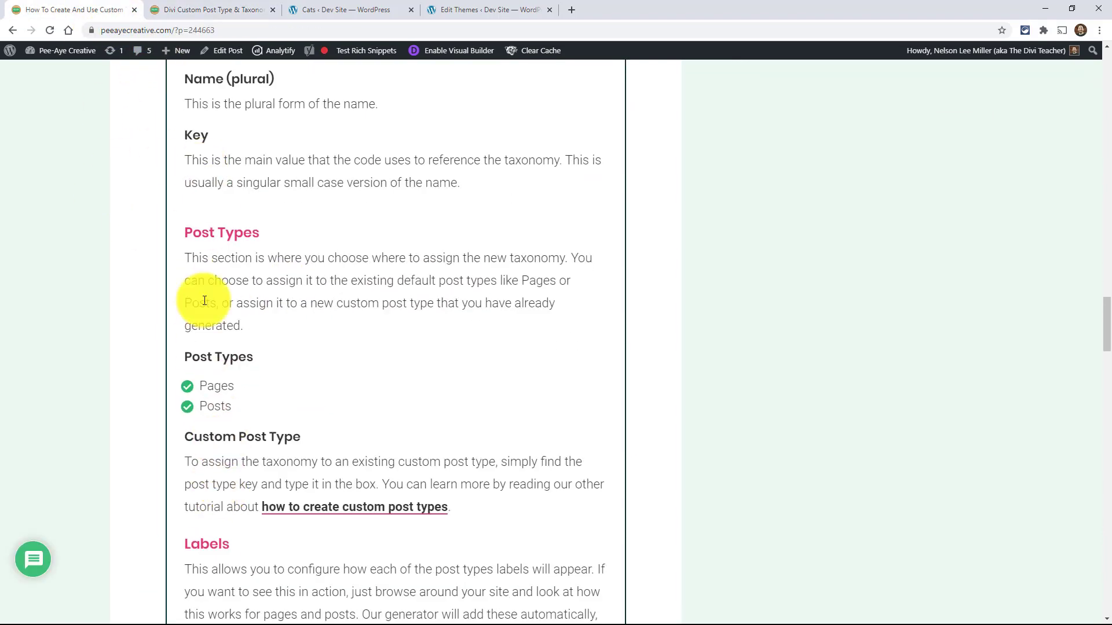
pyautogui.scroll(-3, 227, 376)
pyautogui.scroll(-5, 226, 397)
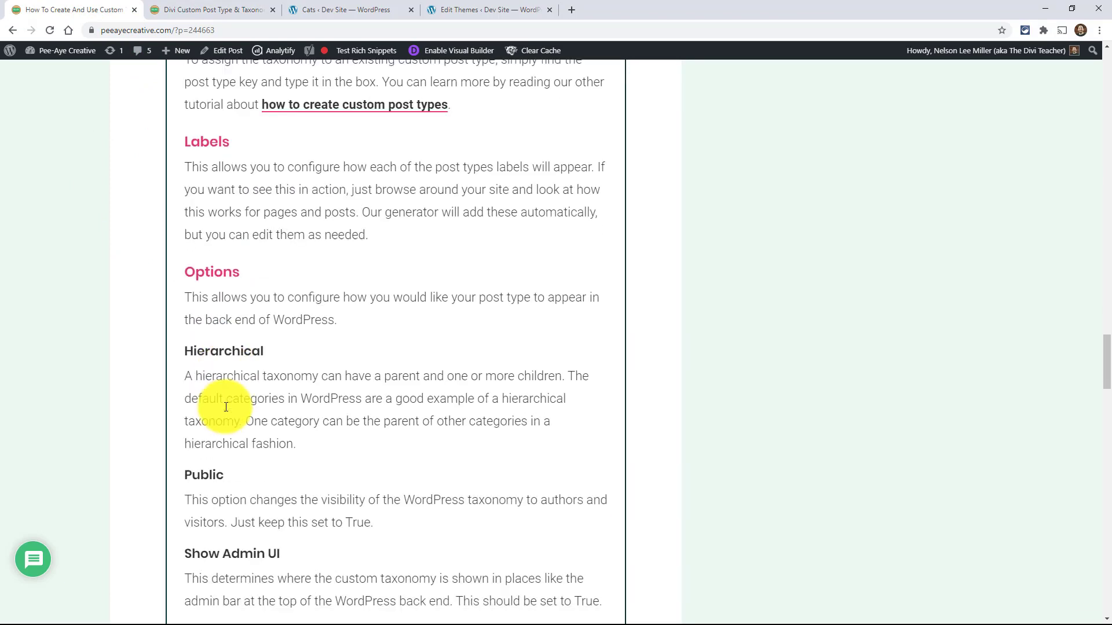
pyautogui.scroll(-1, 236, 326)
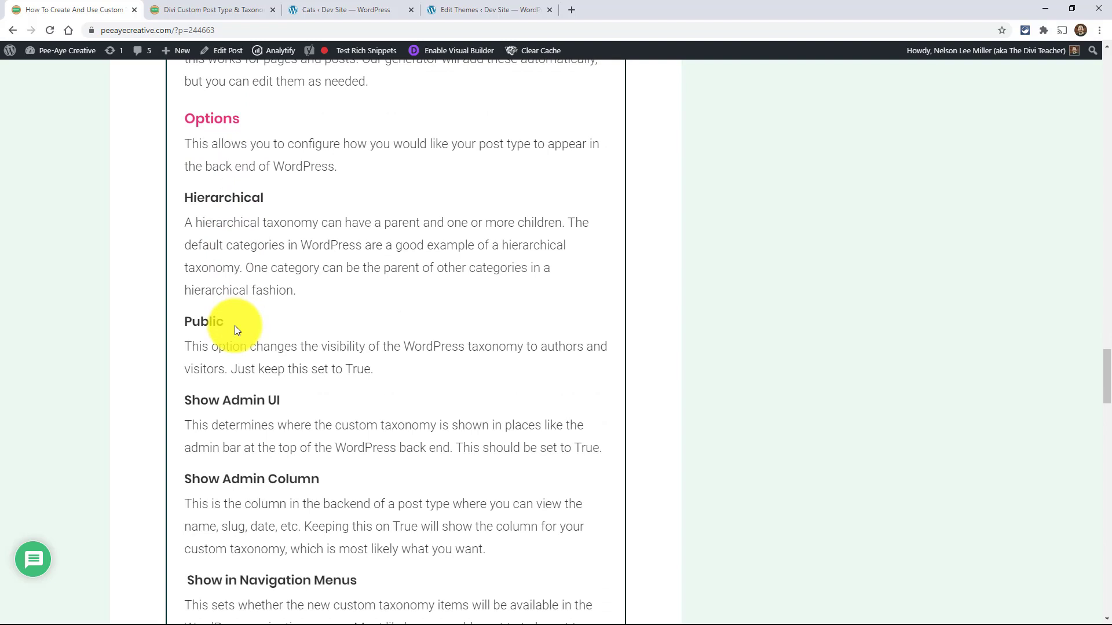
pyautogui.click(346, 9)
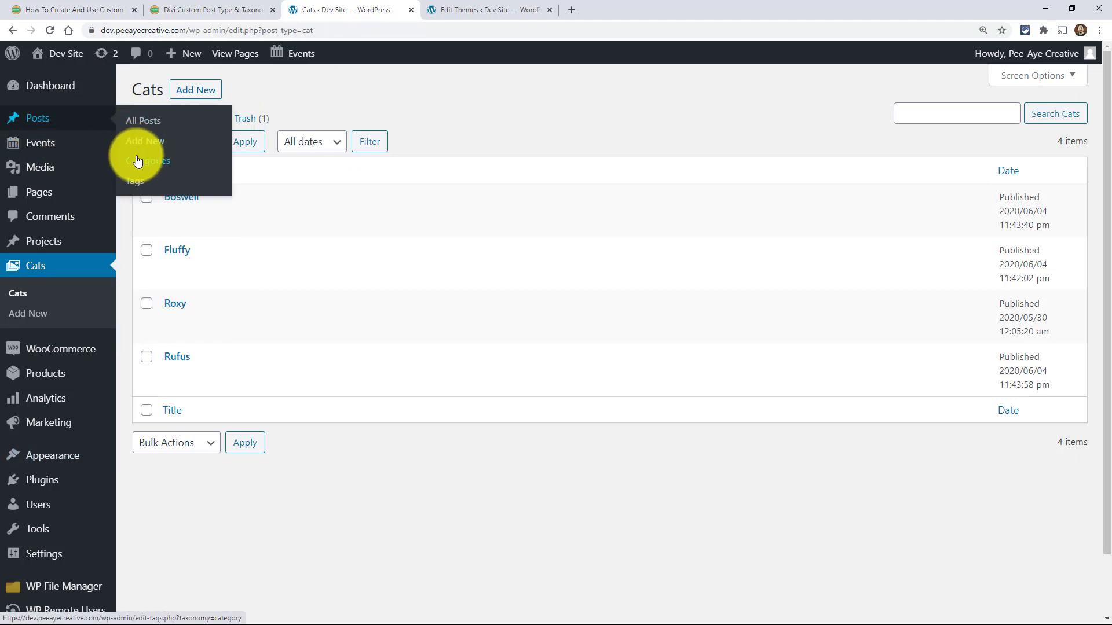
# Step: Add an Events category with Community as its parent
pyautogui.click(137, 161)
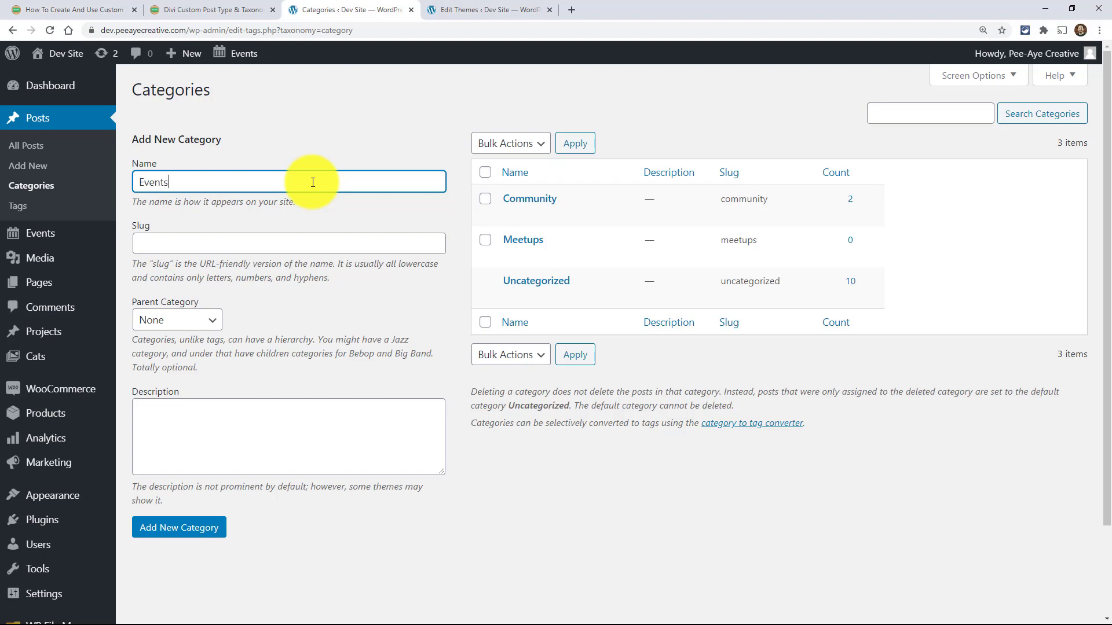
pyautogui.click(163, 320)
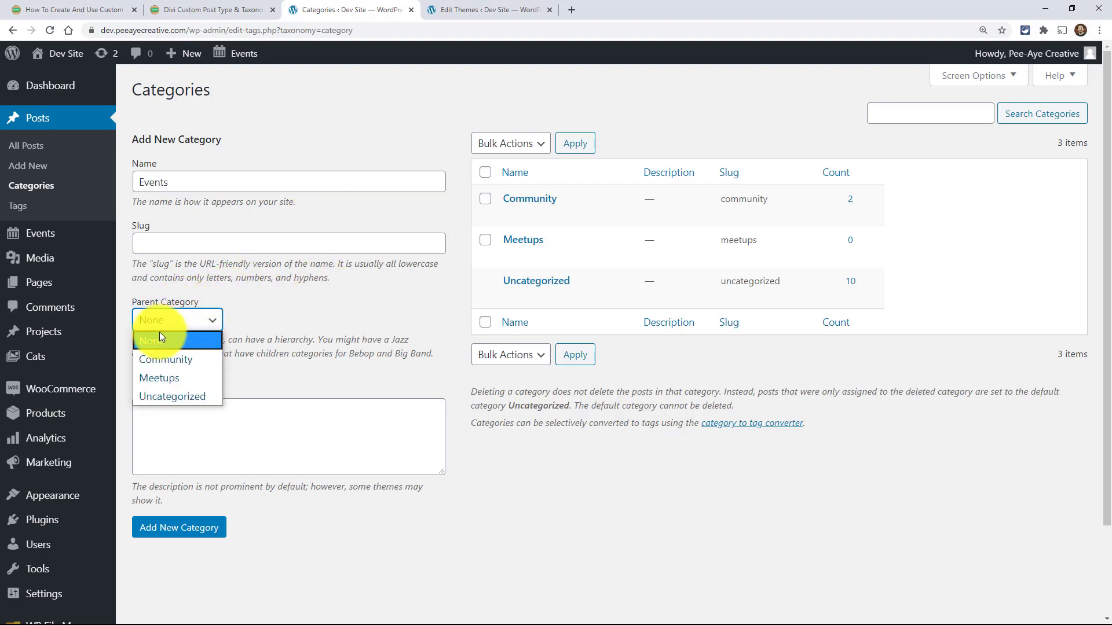
pyautogui.click(158, 360)
pyautogui.click(165, 527)
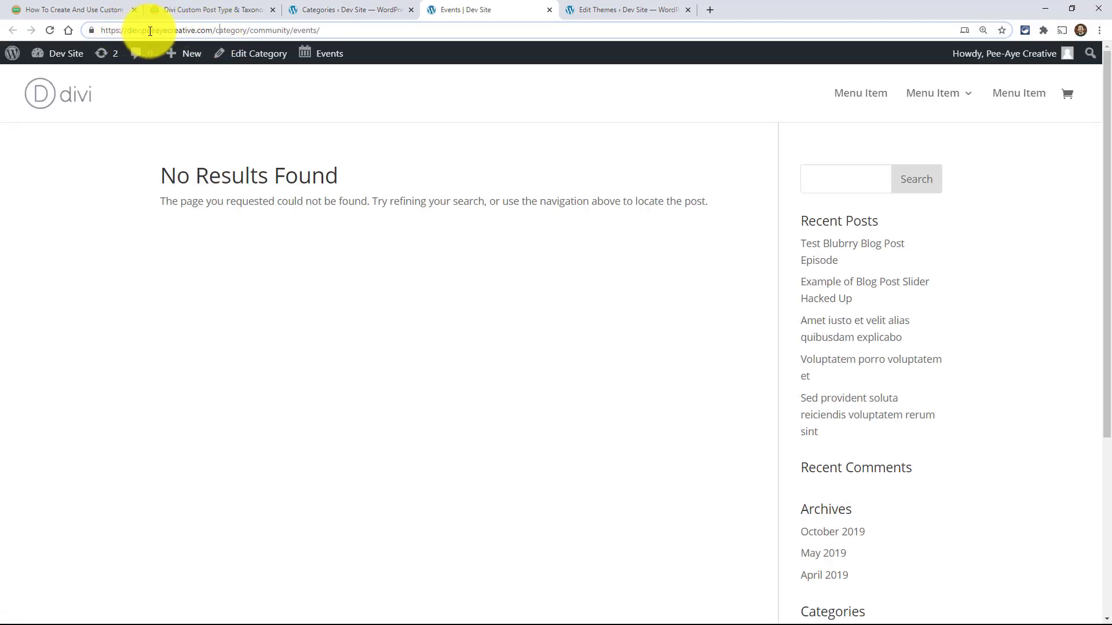
# Step: Inspect the community/events archive URL, then go back to the Categories list
pyautogui.moveTo(216, 31); pyautogui.dragTo(253, 30)
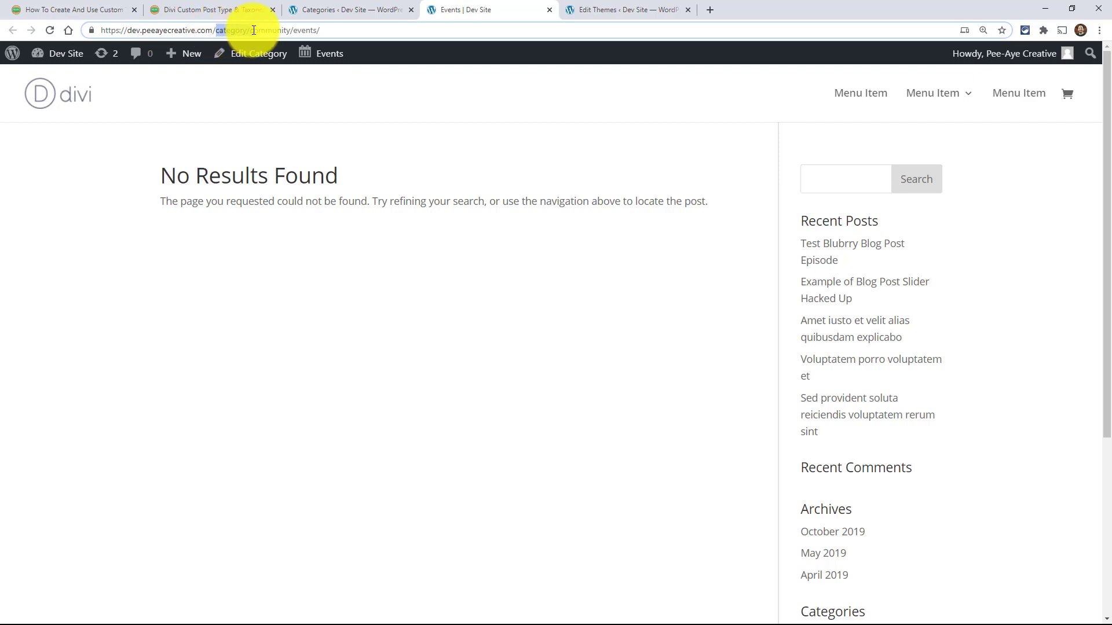
pyautogui.doubleClick(256, 30)
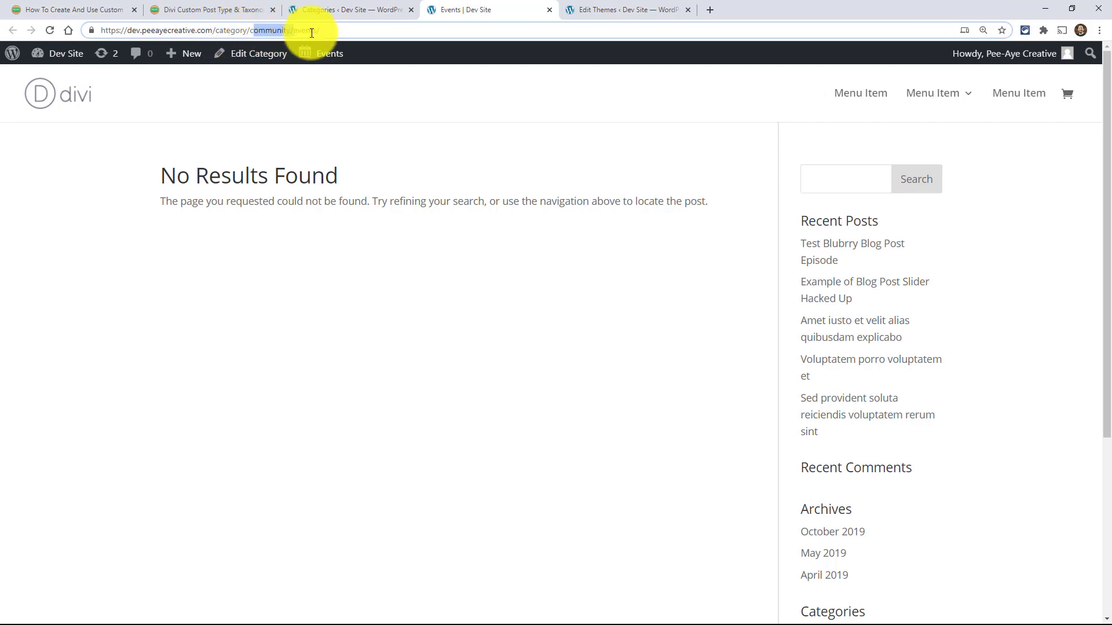
pyautogui.press('Right')
pyautogui.press('Right')
pyautogui.press('Right')
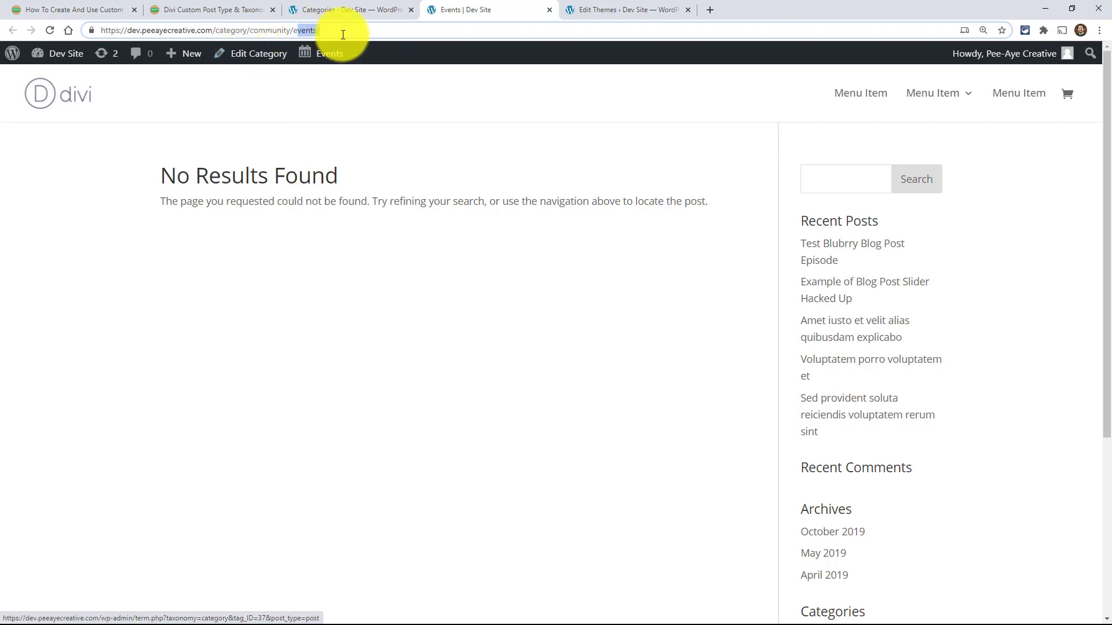
pyautogui.click(332, 5)
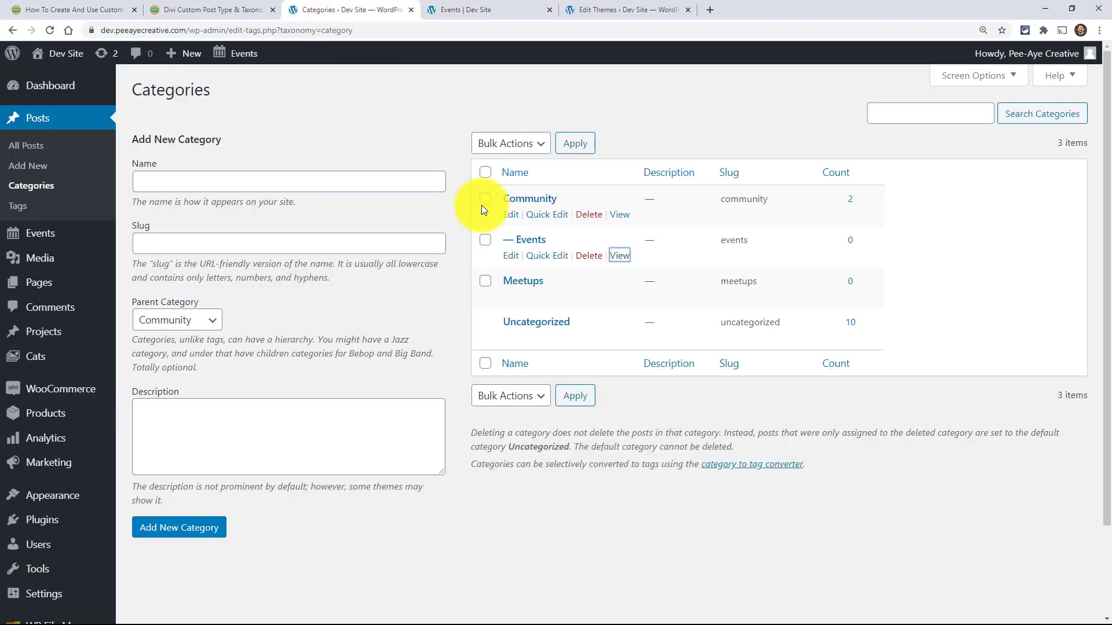
# Step: Compare the generator and tutorial, then open the Community category for editing
pyautogui.click(191, 10)
pyautogui.click(84, 9)
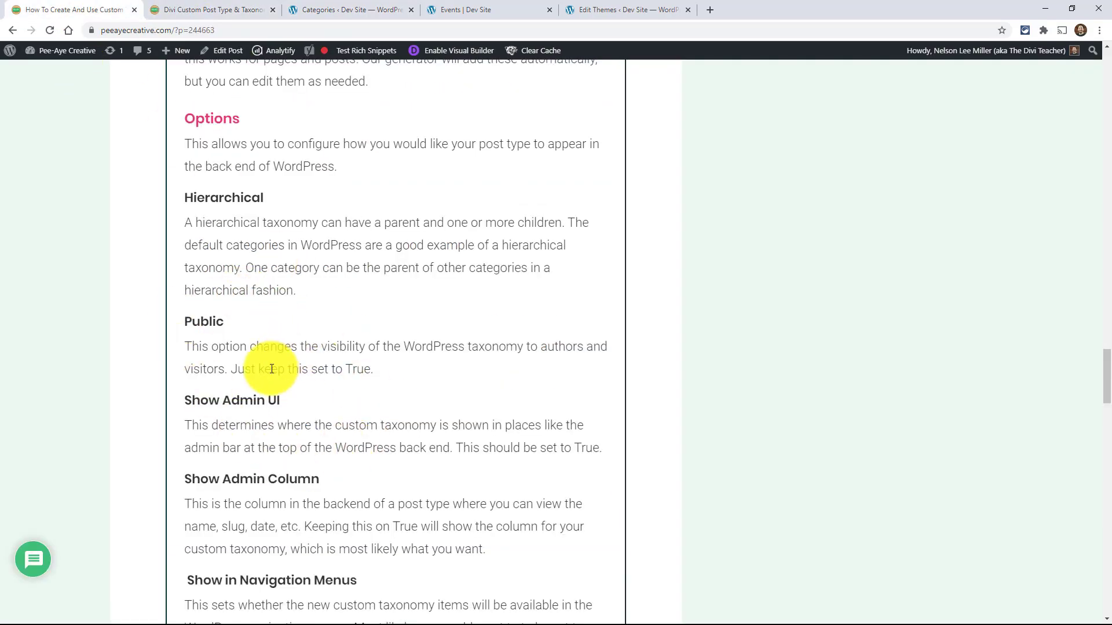
pyautogui.scroll(-2, 293, 400)
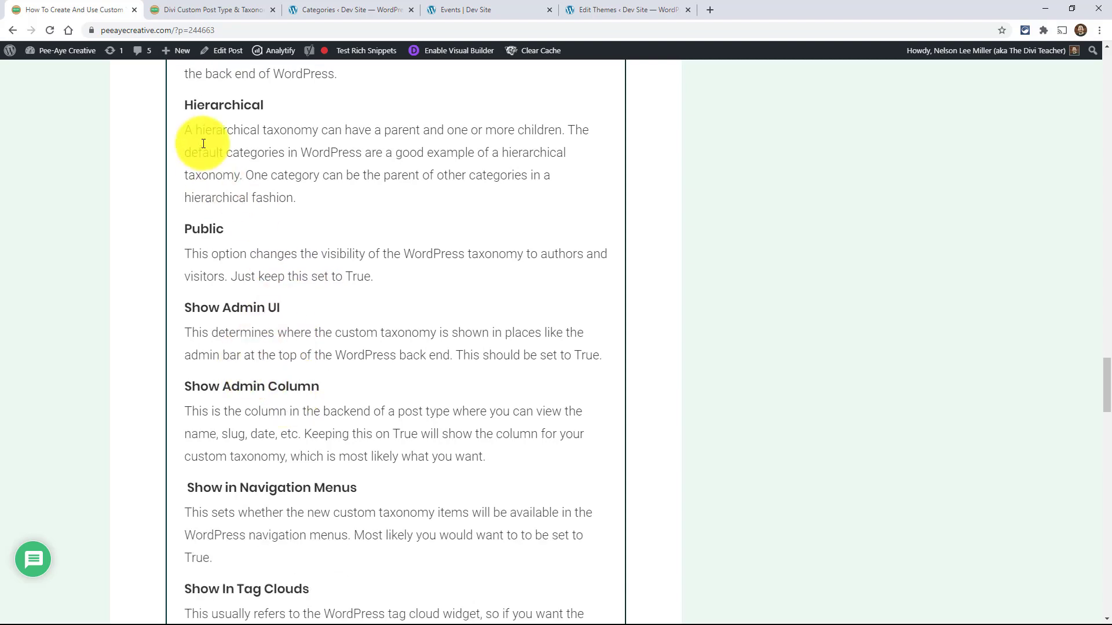
pyautogui.click(363, 7)
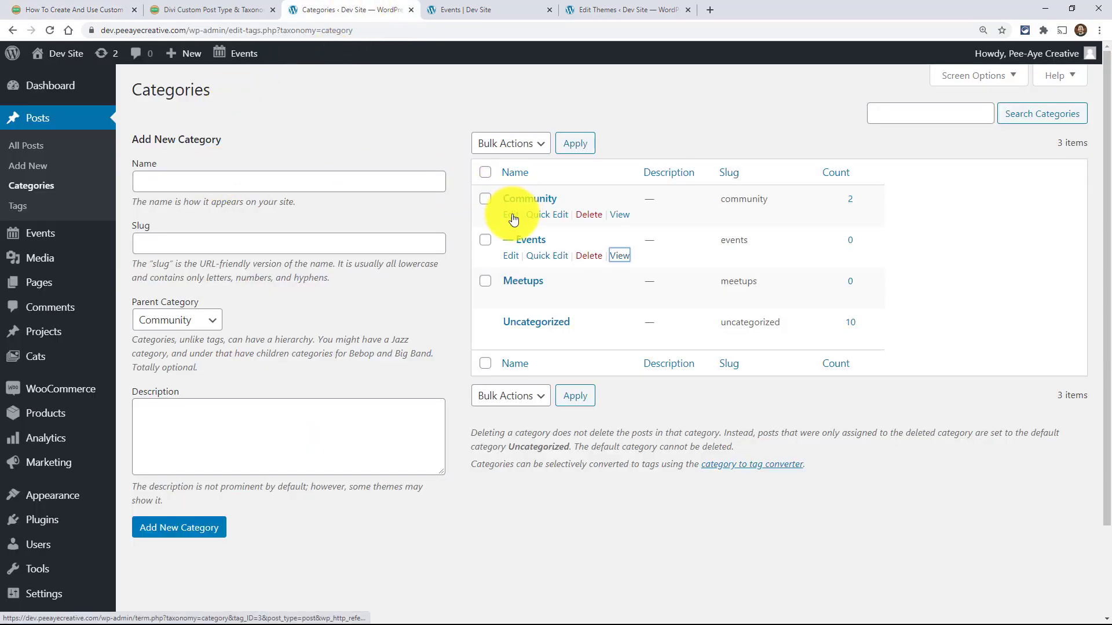
pyautogui.click(511, 215)
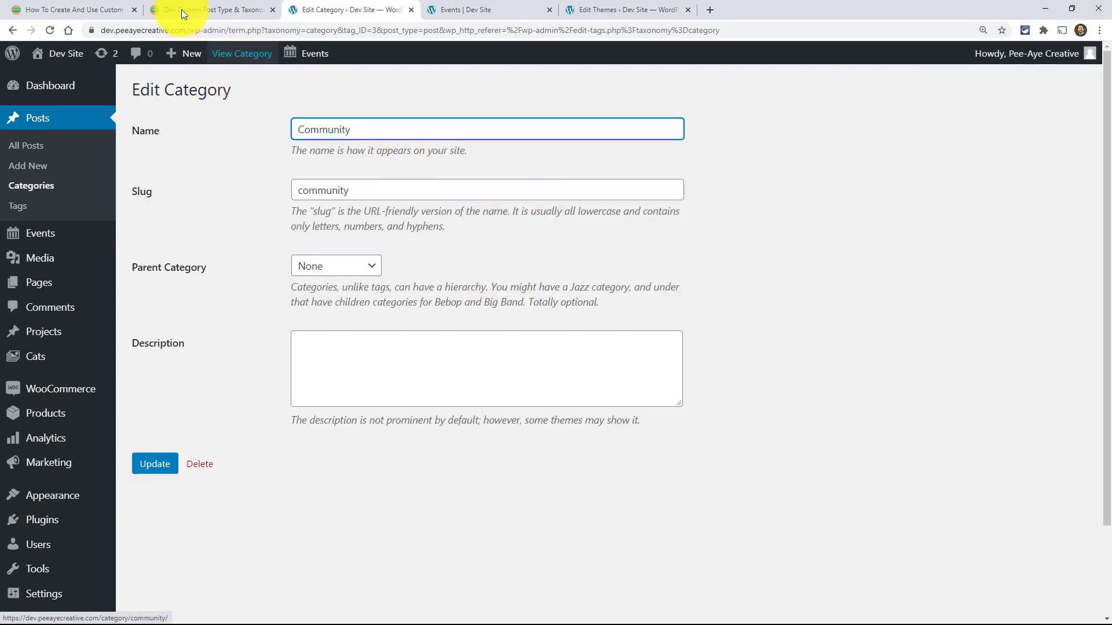
# Step: Revisit the tutorial, then return to the generator's Options with Hierarchical and Public True
pyautogui.click(106, 9)
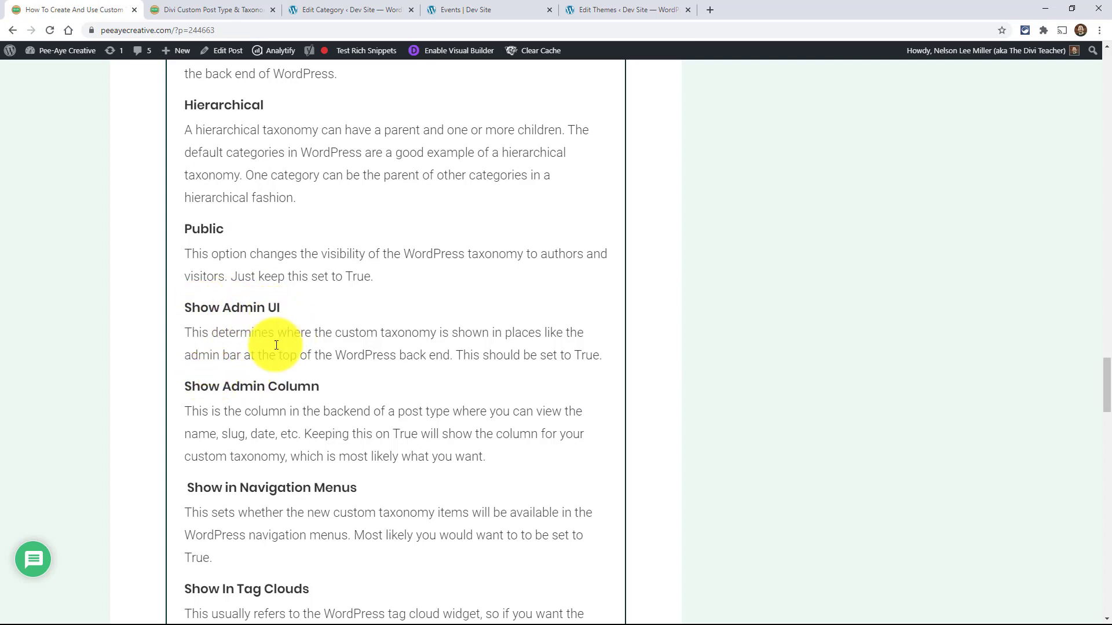
pyautogui.scroll(-2, 277, 360)
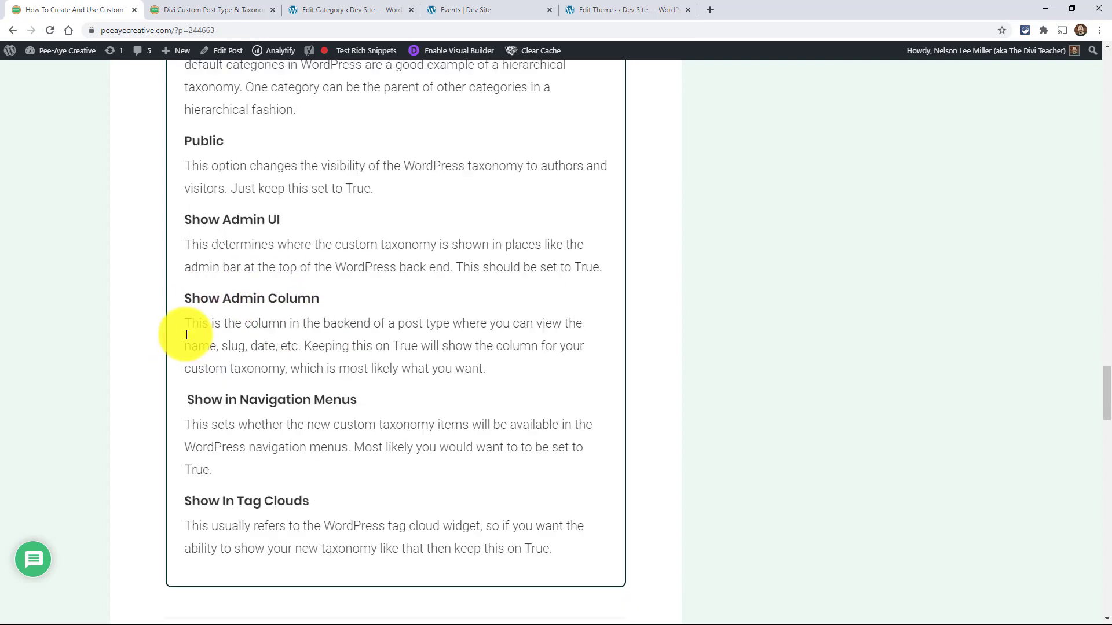
pyautogui.click(227, 9)
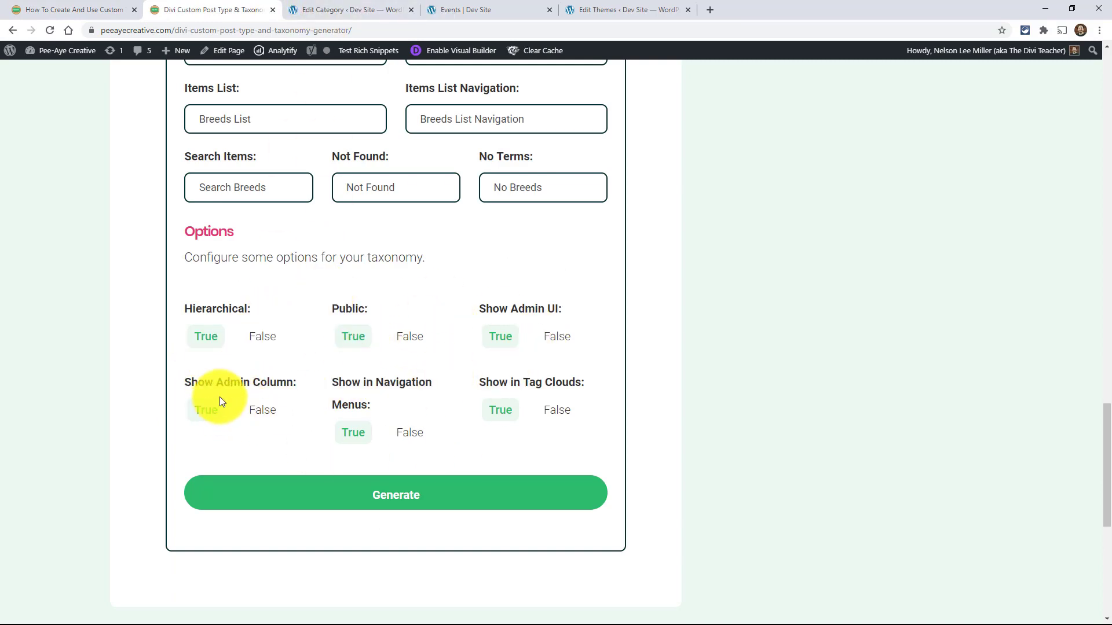
# Step: List all Dev Site posts, glance at the tutorial and generator tabs, then return to the posts list
pyautogui.click(322, 10)
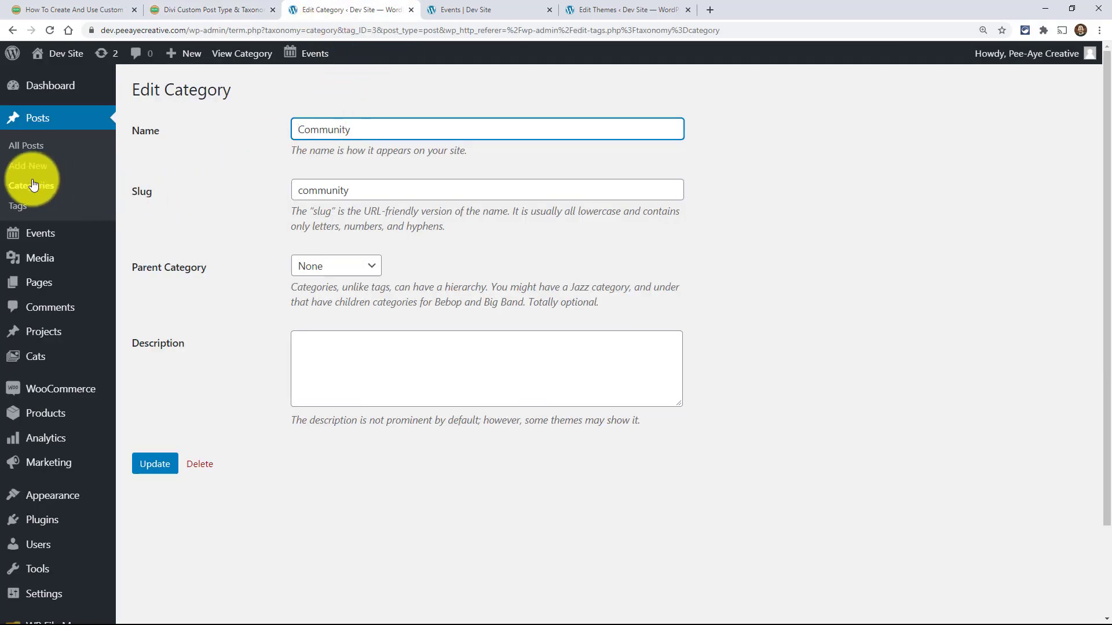
pyautogui.click(27, 150)
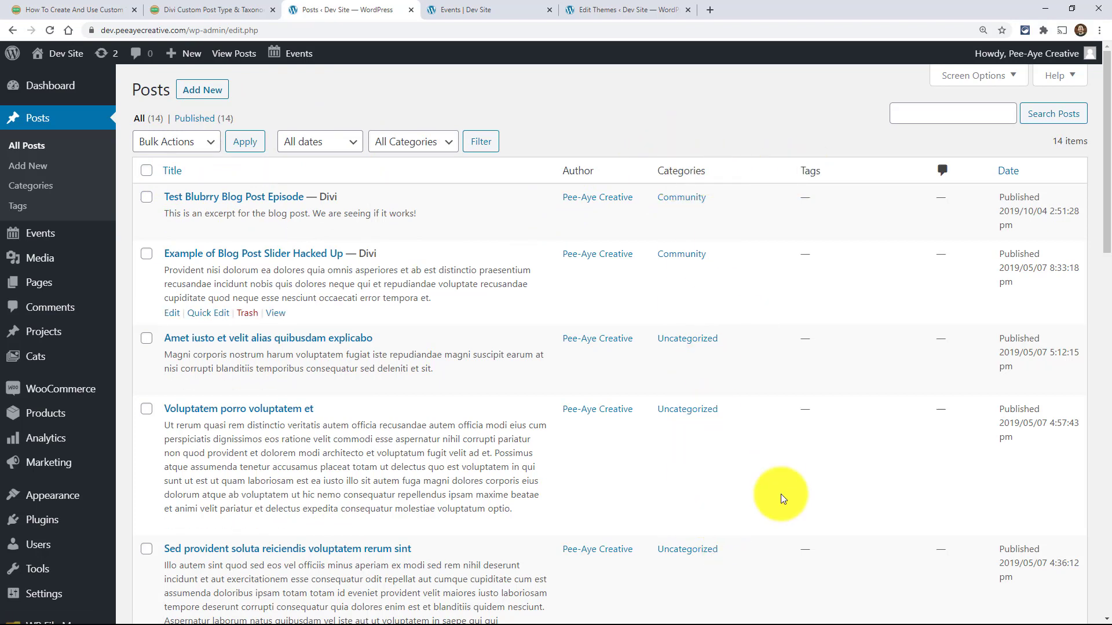
pyautogui.click(106, 11)
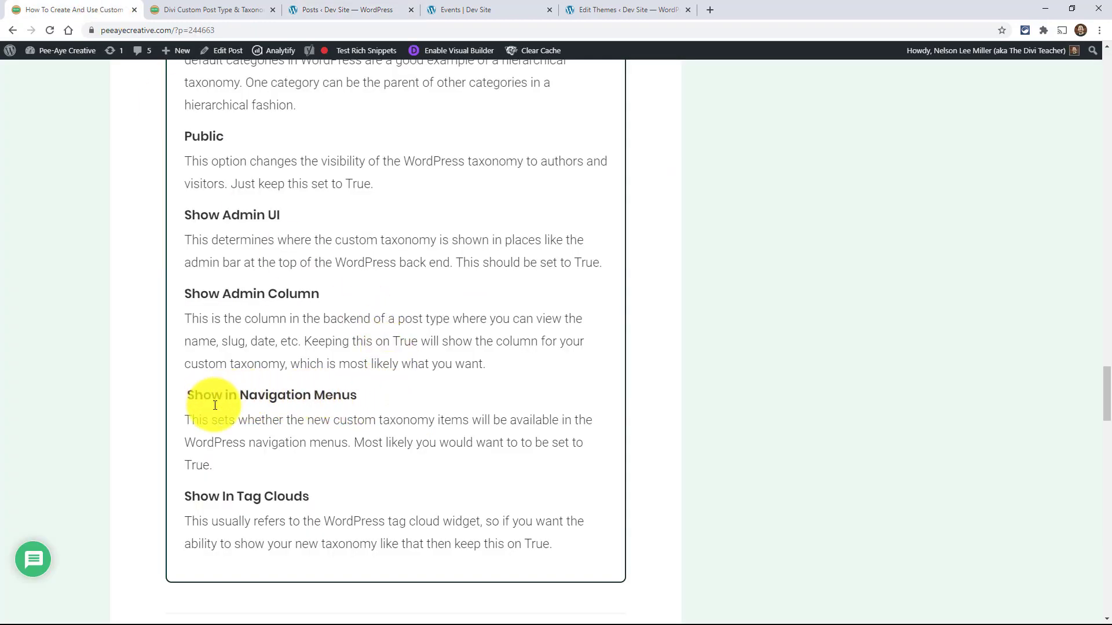
pyautogui.click(187, 11)
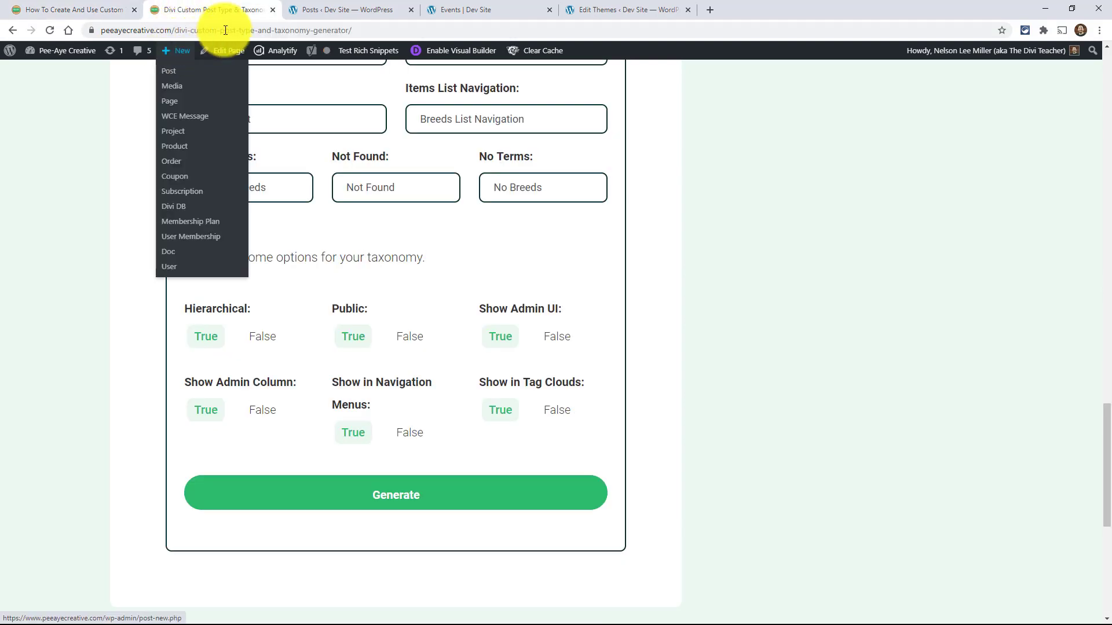
pyautogui.click(356, 10)
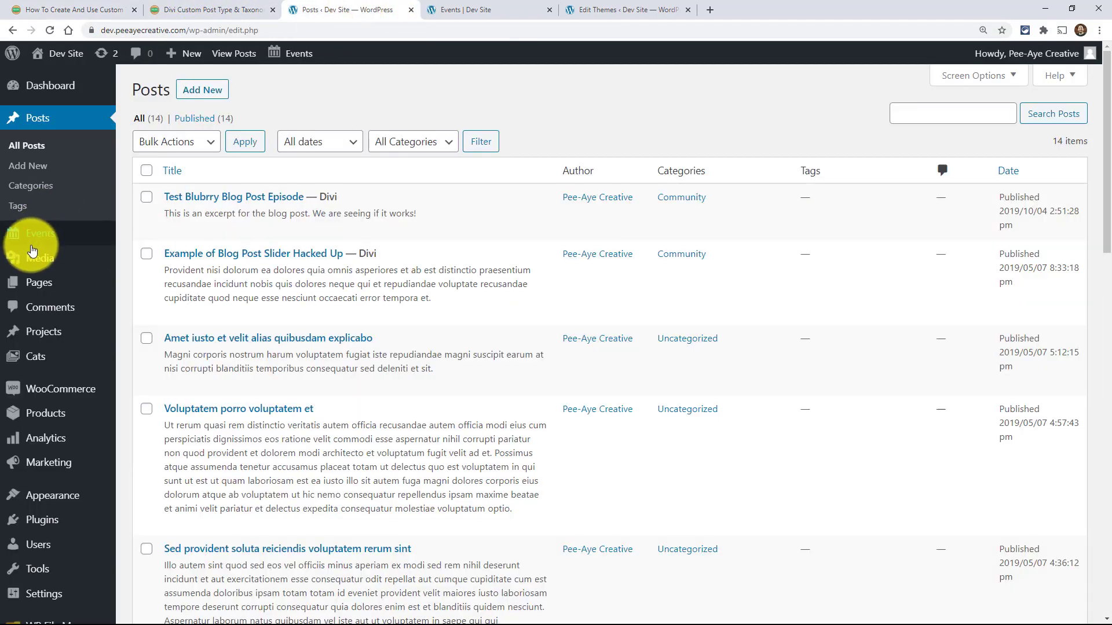
# Step: Open the navigation Menus editor and enable the Tags box in its screen options
pyautogui.moveTo(40, 395)
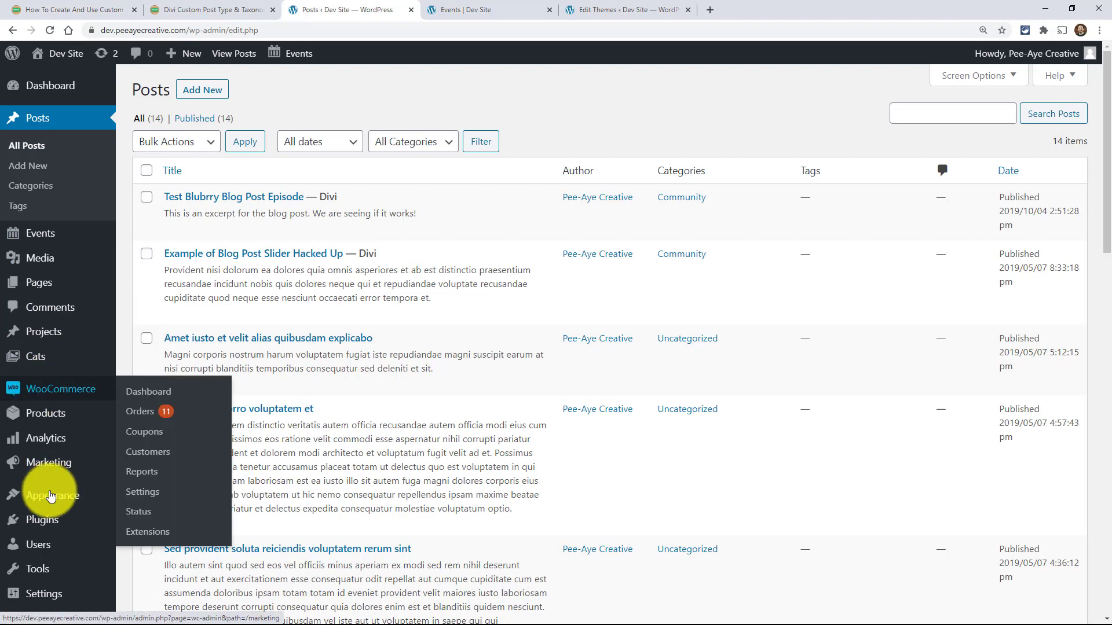
pyautogui.moveTo(49, 496)
pyautogui.click(146, 553)
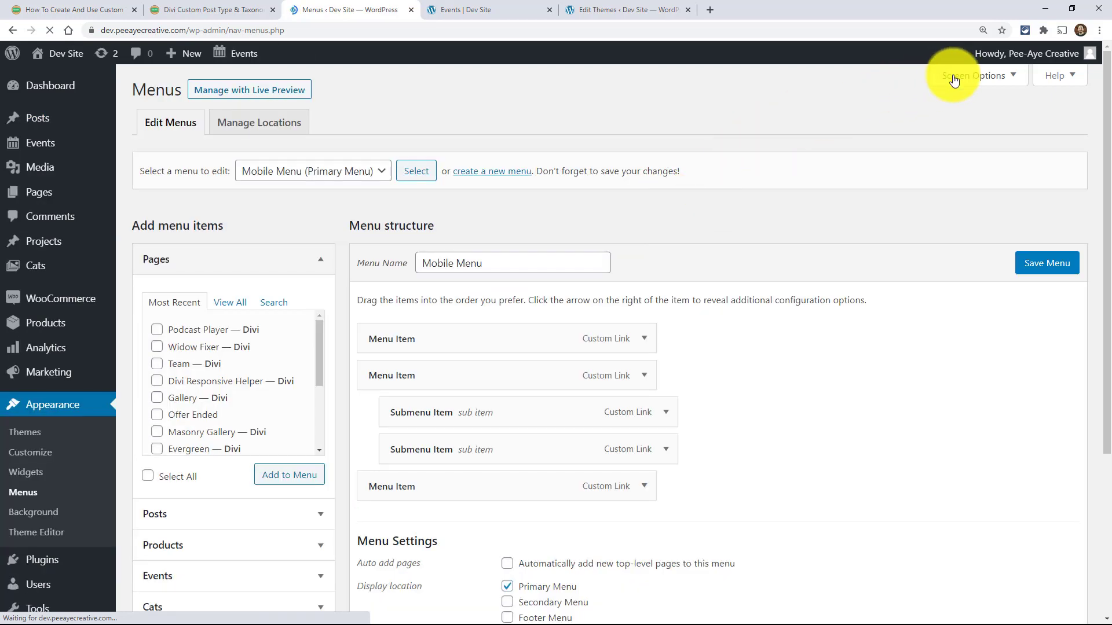
pyautogui.click(955, 76)
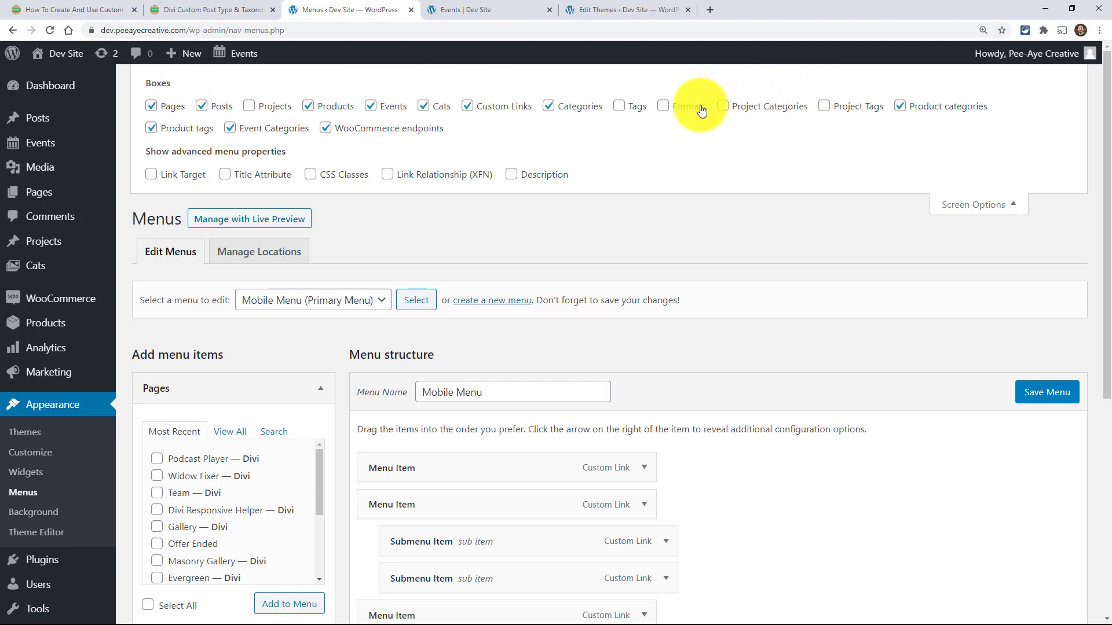
pyautogui.click(618, 106)
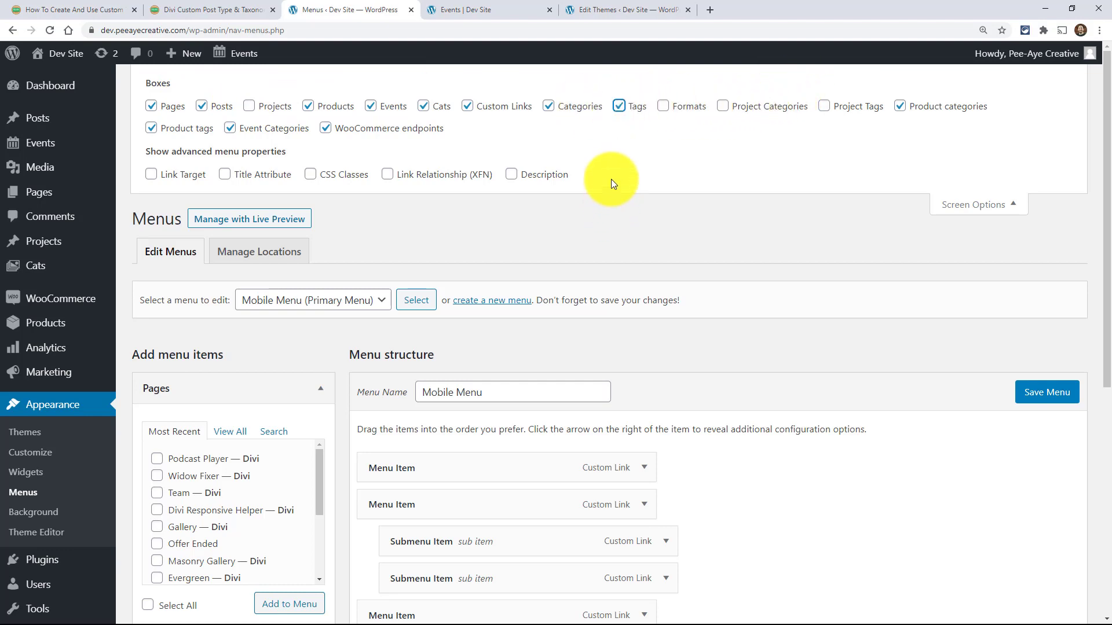
# Step: Add the Food tag to the Mobile Menu and return to the custom taxonomy article
pyautogui.scroll(-7, 246, 372)
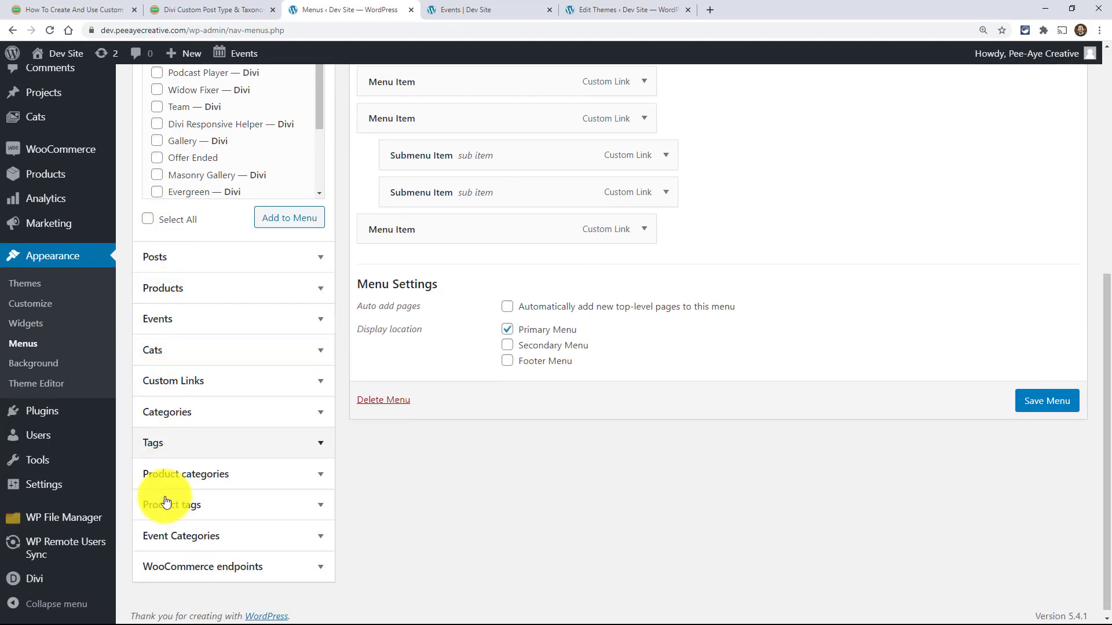
pyautogui.click(186, 442)
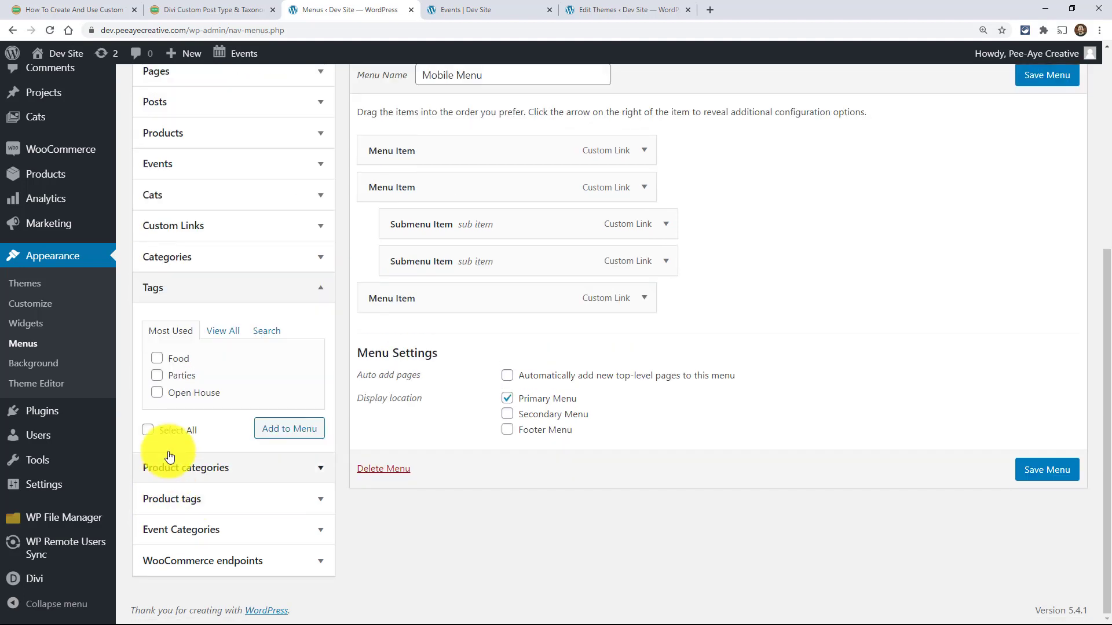
pyautogui.click(157, 359)
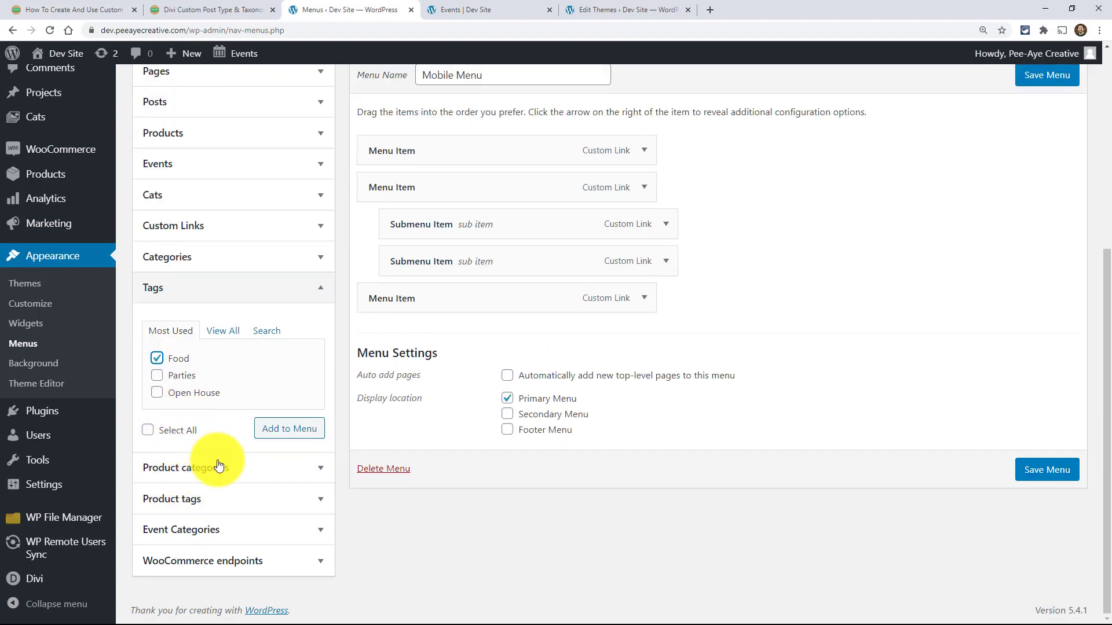
pyautogui.click(268, 428)
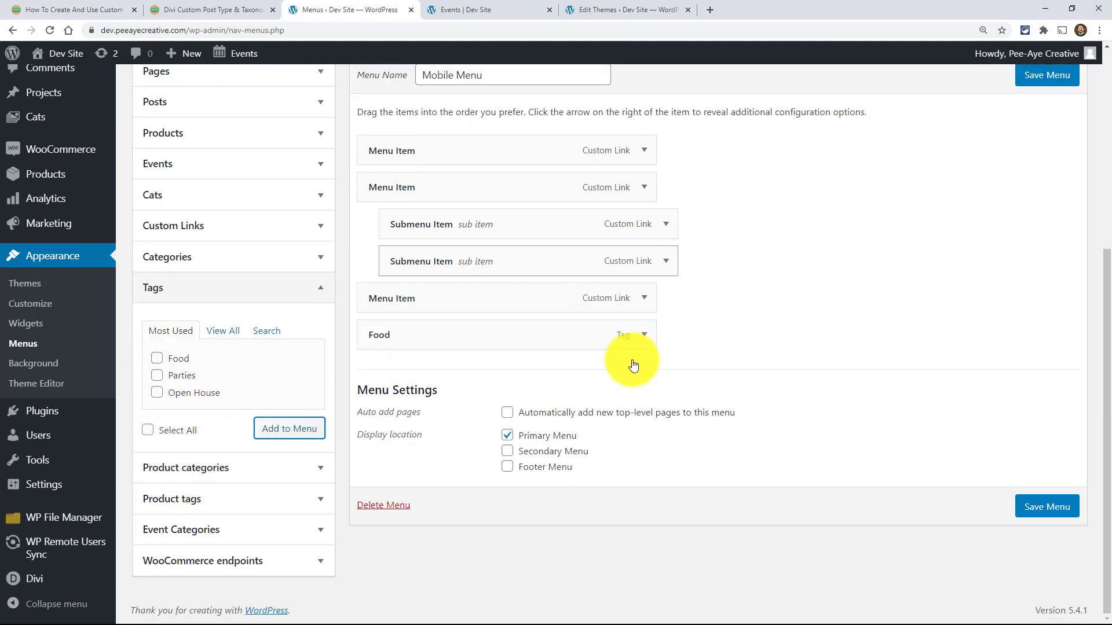
pyautogui.scroll(5, 614, 388)
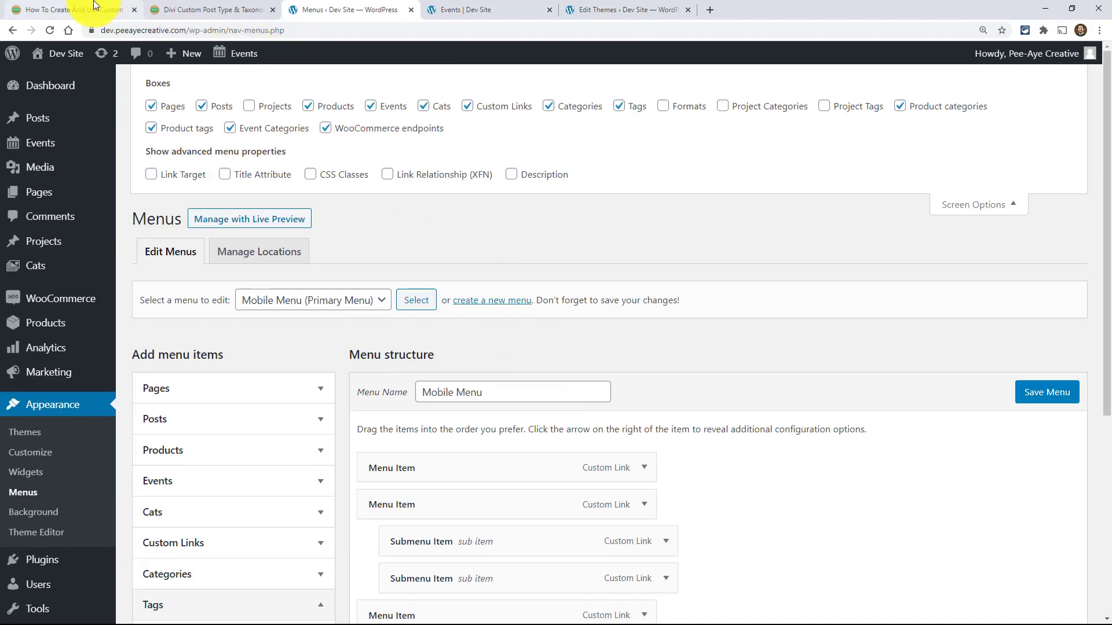
pyautogui.click(94, 6)
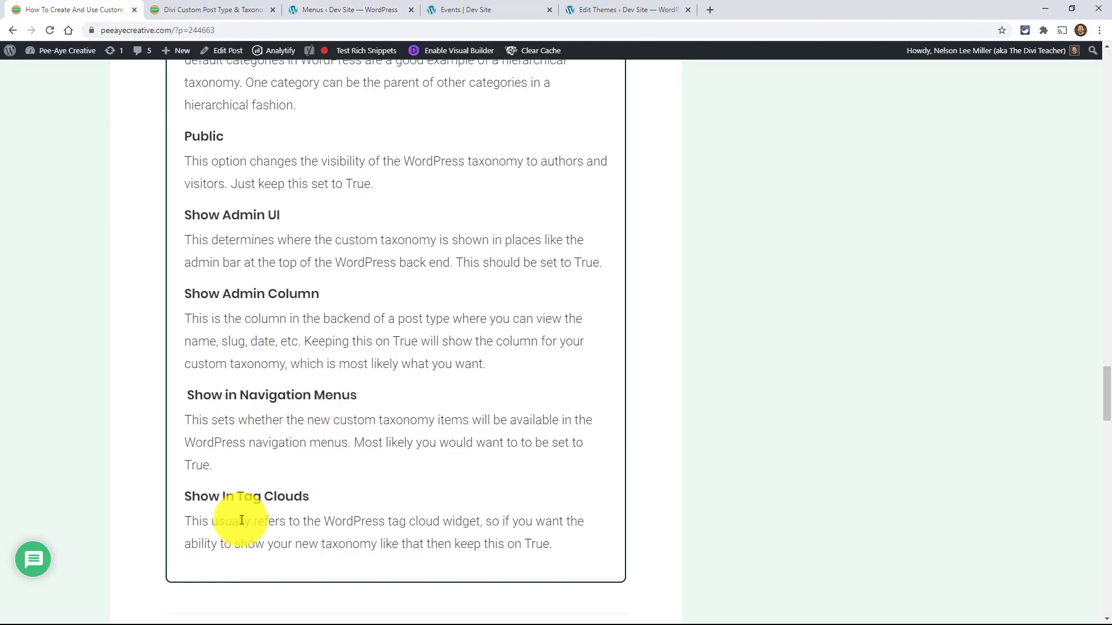
# Step: Leave Menus for the Widgets page and drag the Tag Cloud widget into the Sidebar
pyautogui.click(365, 6)
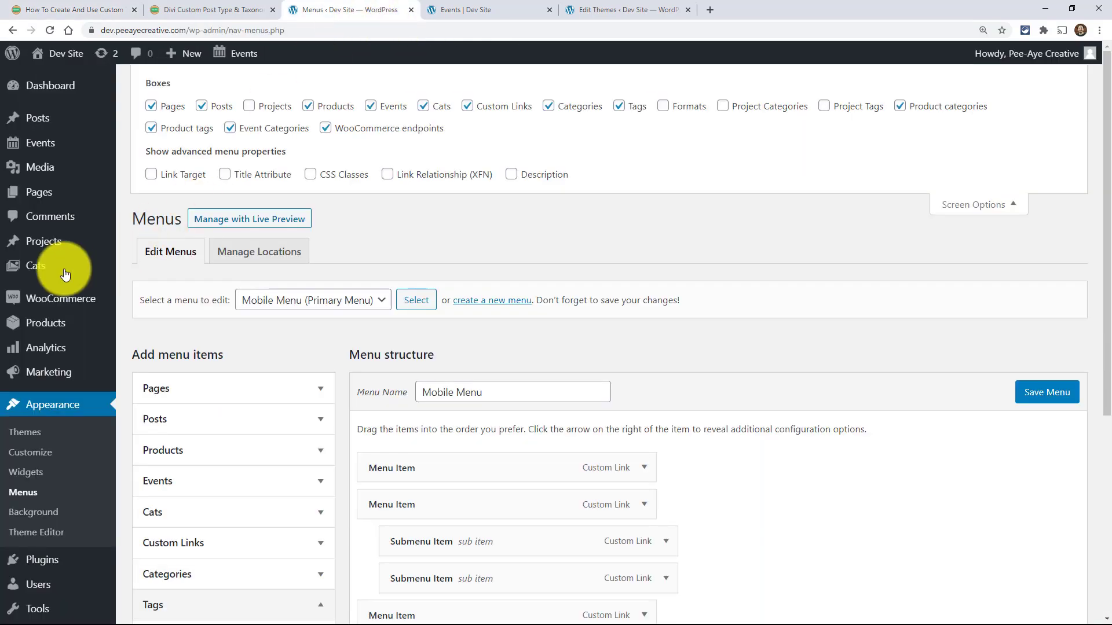
pyautogui.click(23, 472)
pyautogui.click(612, 96)
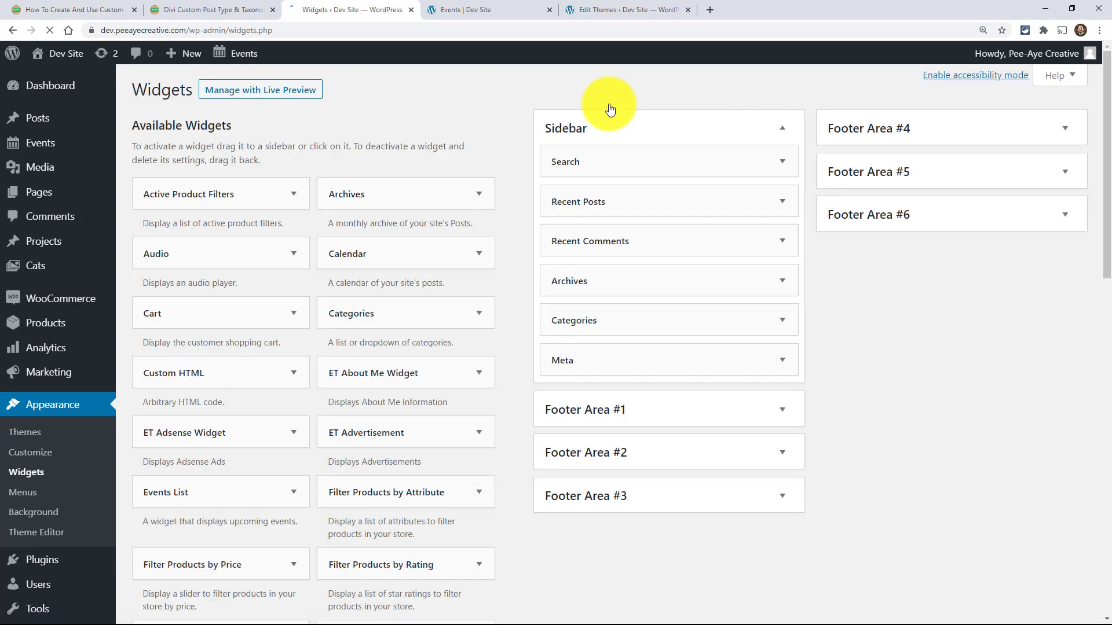
pyautogui.scroll(-7, 446, 352)
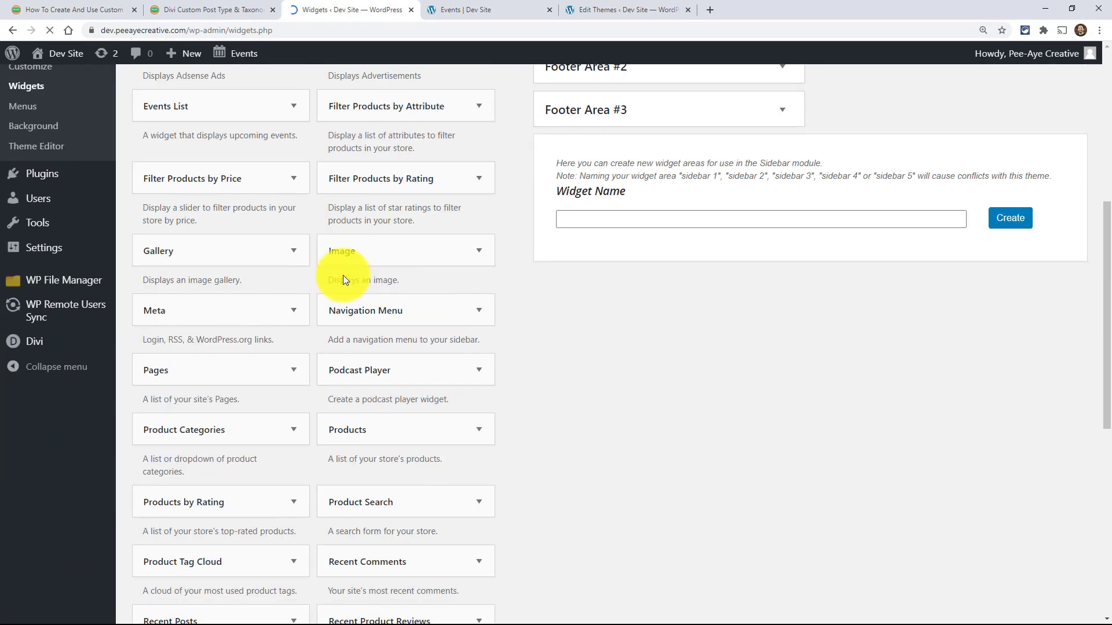
pyautogui.scroll(-4, 236, 298)
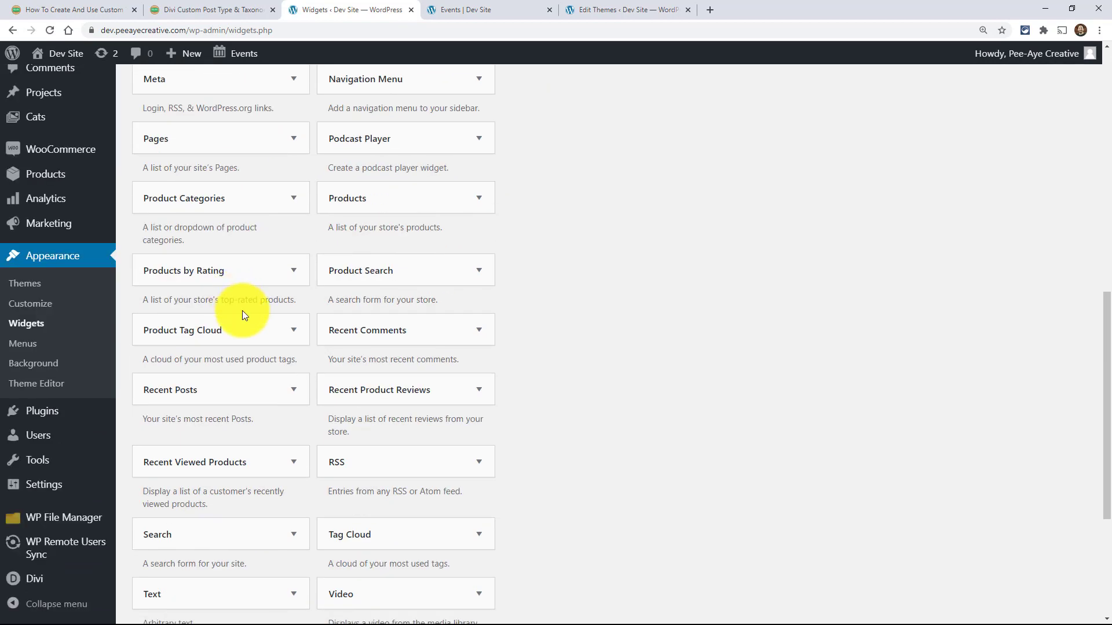
pyautogui.scroll(-4, 243, 318)
pyautogui.click(455, 306)
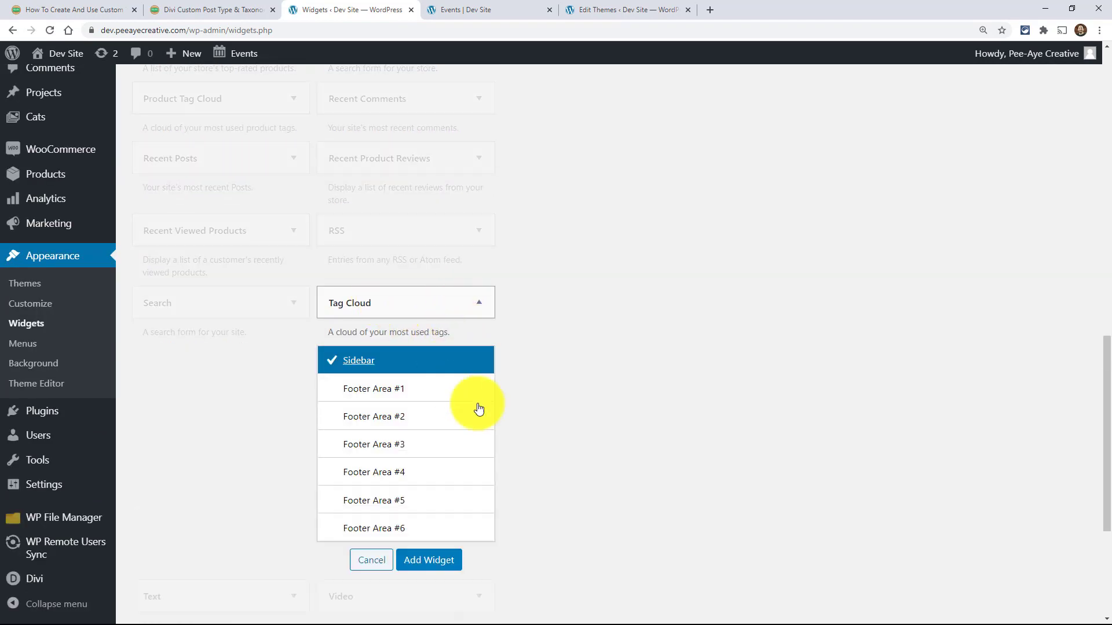
pyautogui.click(479, 302)
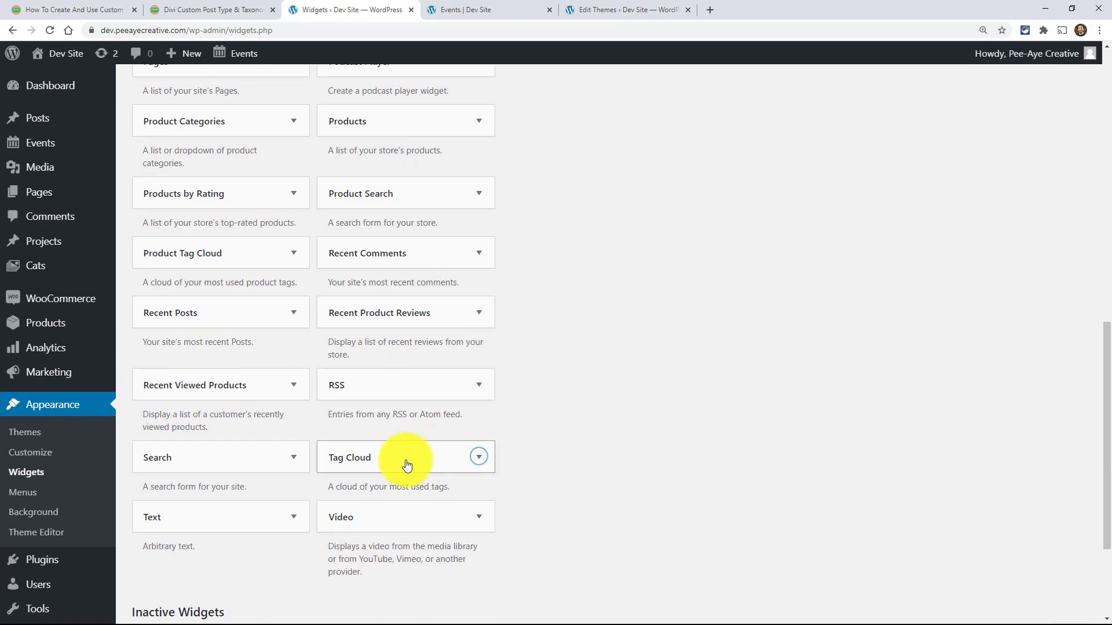
pyautogui.moveTo(407, 465); pyautogui.dragTo(643, 191)
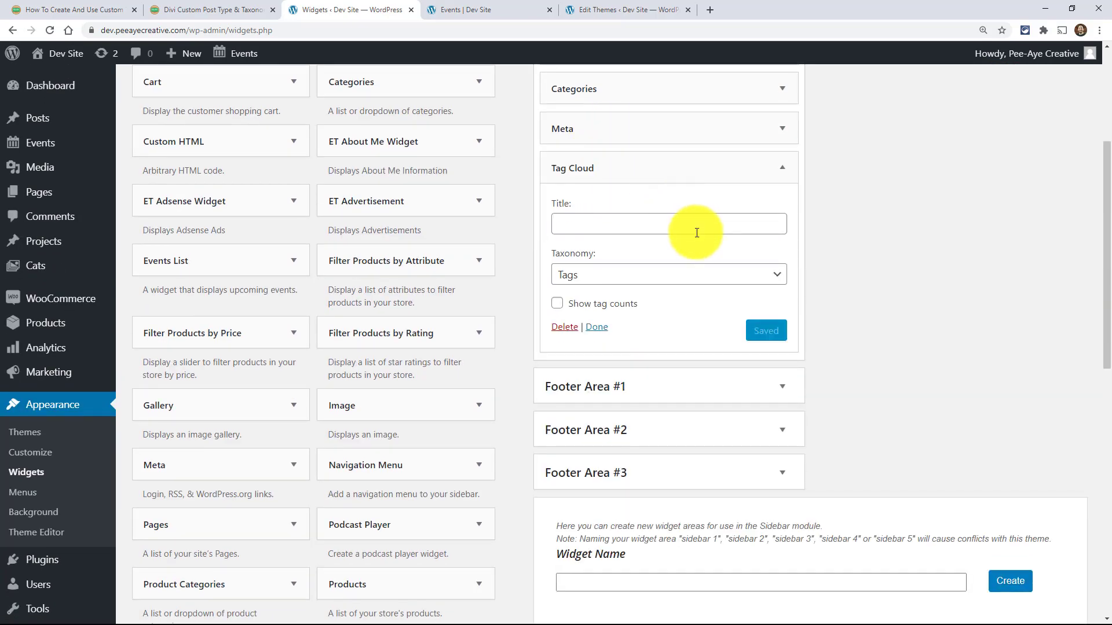
# Step: Inspect the Tag Cloud's Taxonomy dropdown, keeping Tags, then return to the taxonomy generator
pyautogui.scroll(4, 504, 318)
pyautogui.scroll(-3, 563, 348)
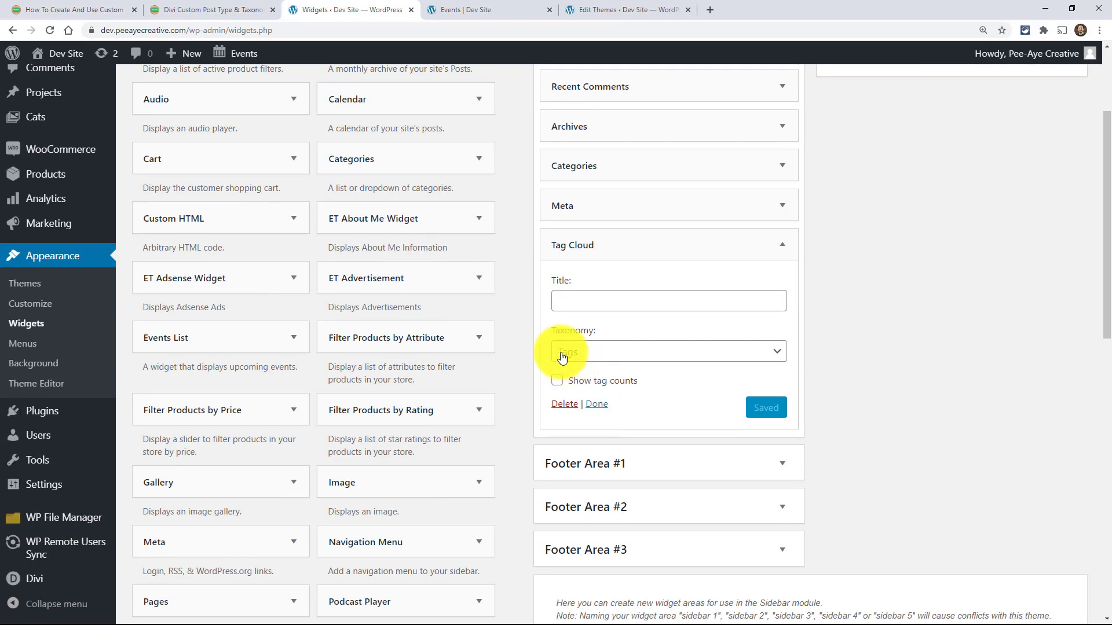
pyautogui.click(580, 354)
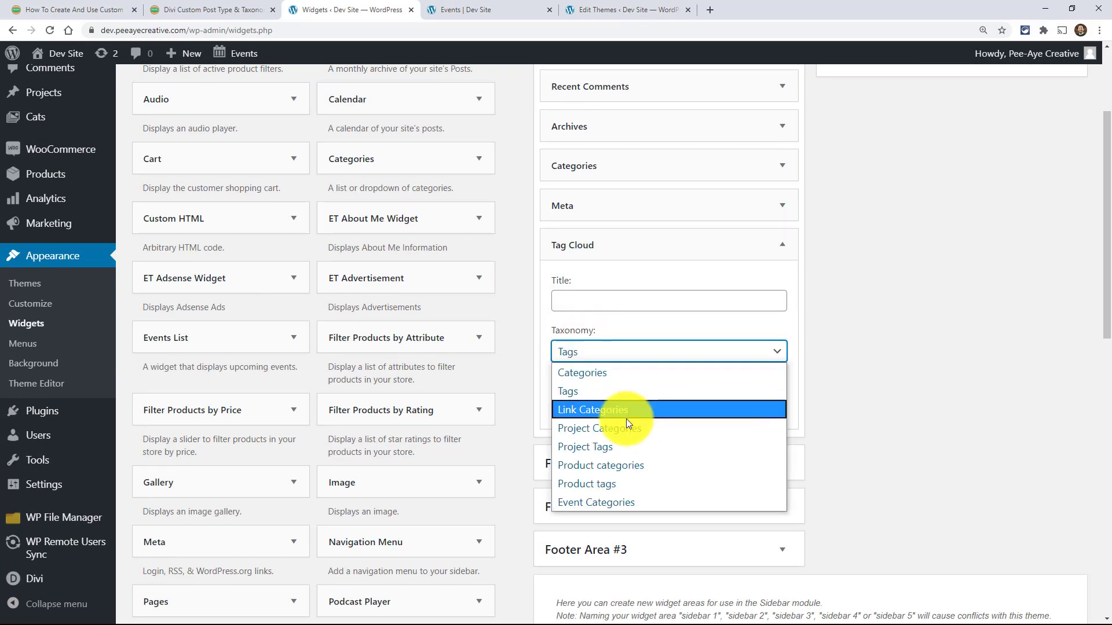
pyautogui.click(564, 350)
pyautogui.click(566, 357)
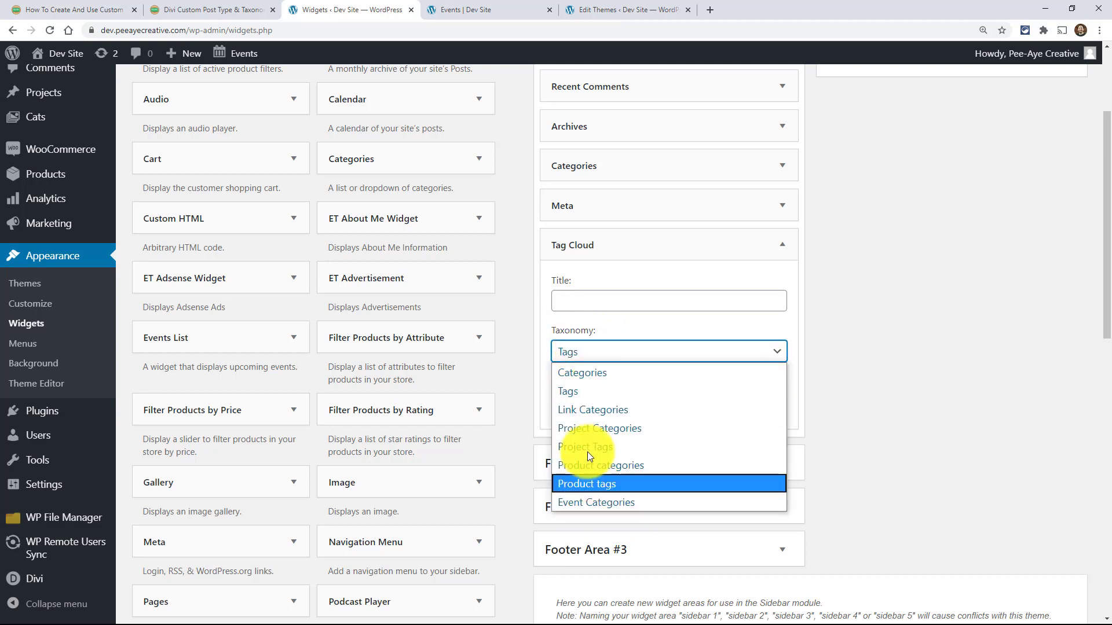
pyautogui.click(29, 7)
pyautogui.click(185, 7)
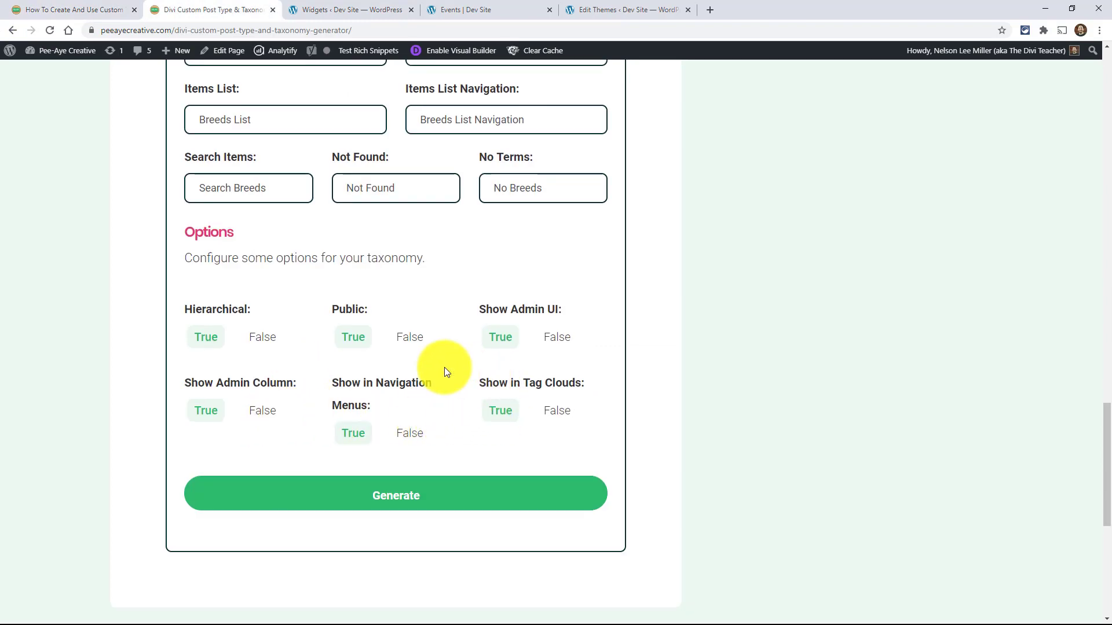
# Step: Review the Breed taxonomy fields, generate its code, and go back to the Widgets page
pyautogui.scroll(5, 444, 367)
pyautogui.scroll(12, 444, 367)
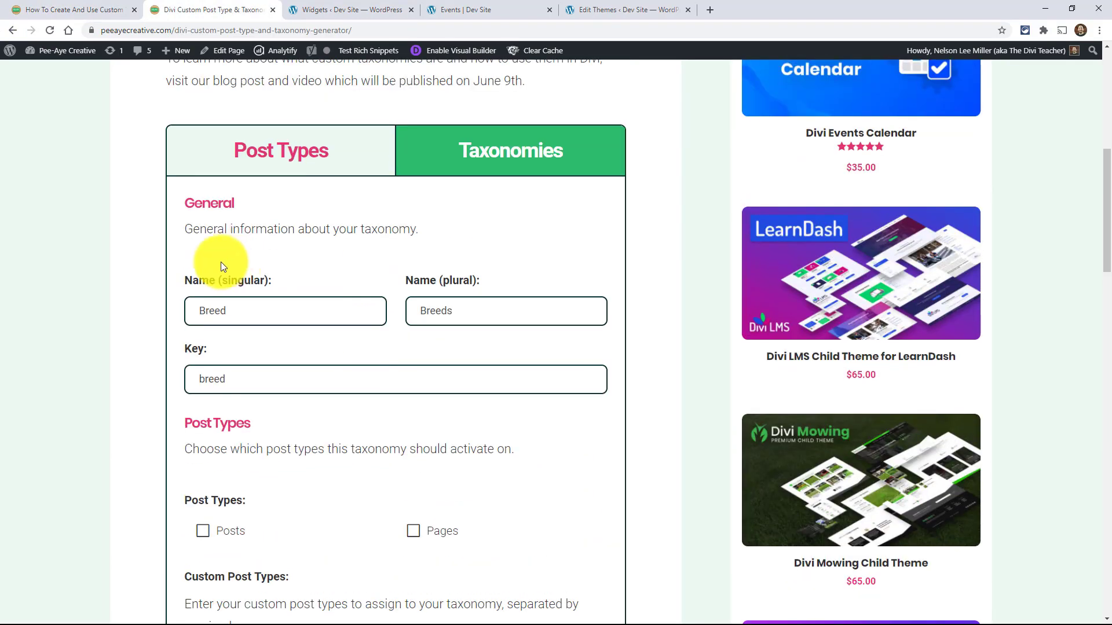
pyautogui.scroll(-5, 219, 340)
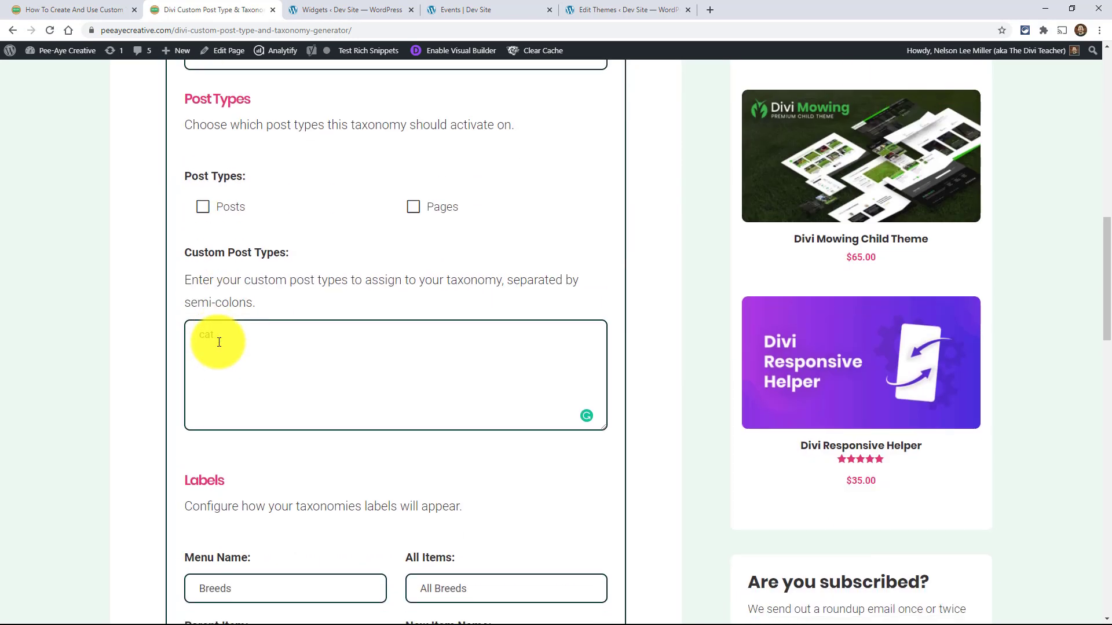
pyautogui.scroll(-13, 111, 323)
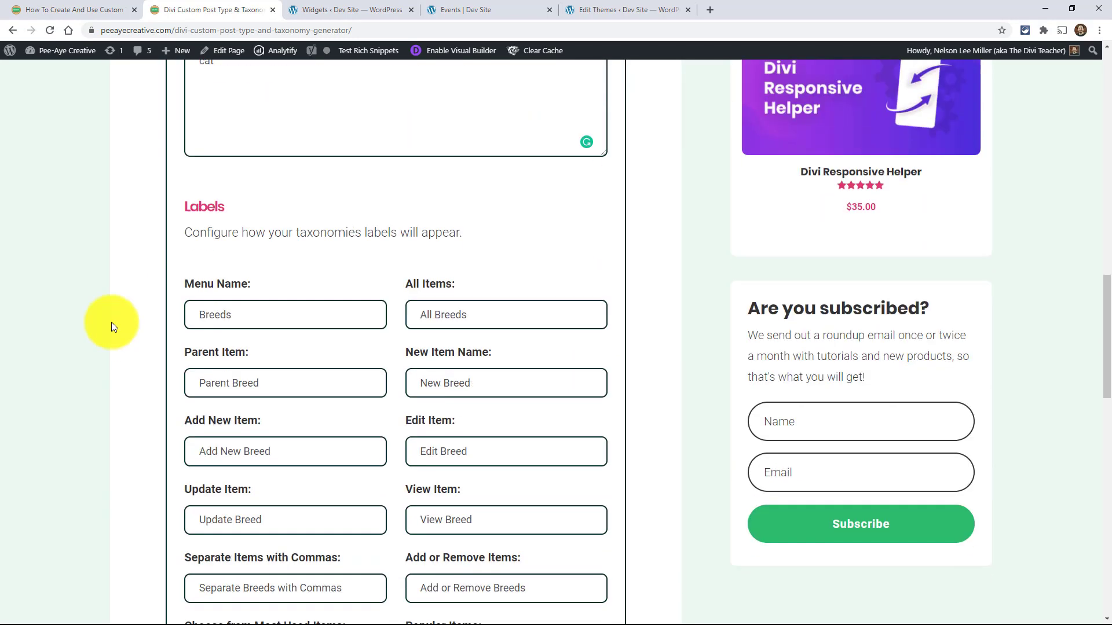
pyautogui.scroll(-2, 136, 311)
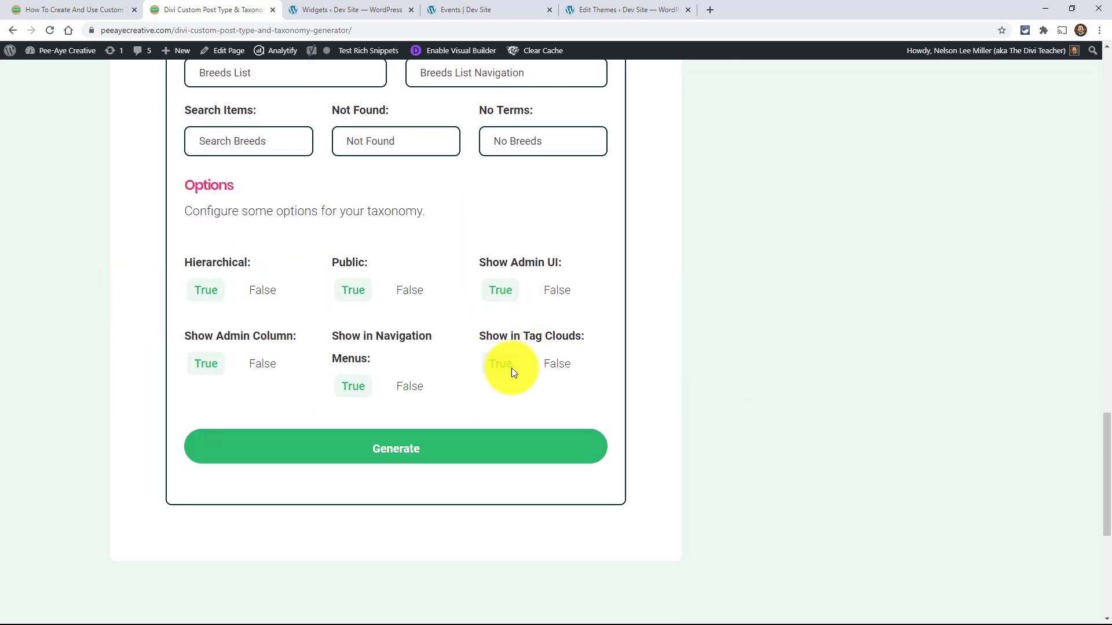
pyautogui.click(354, 452)
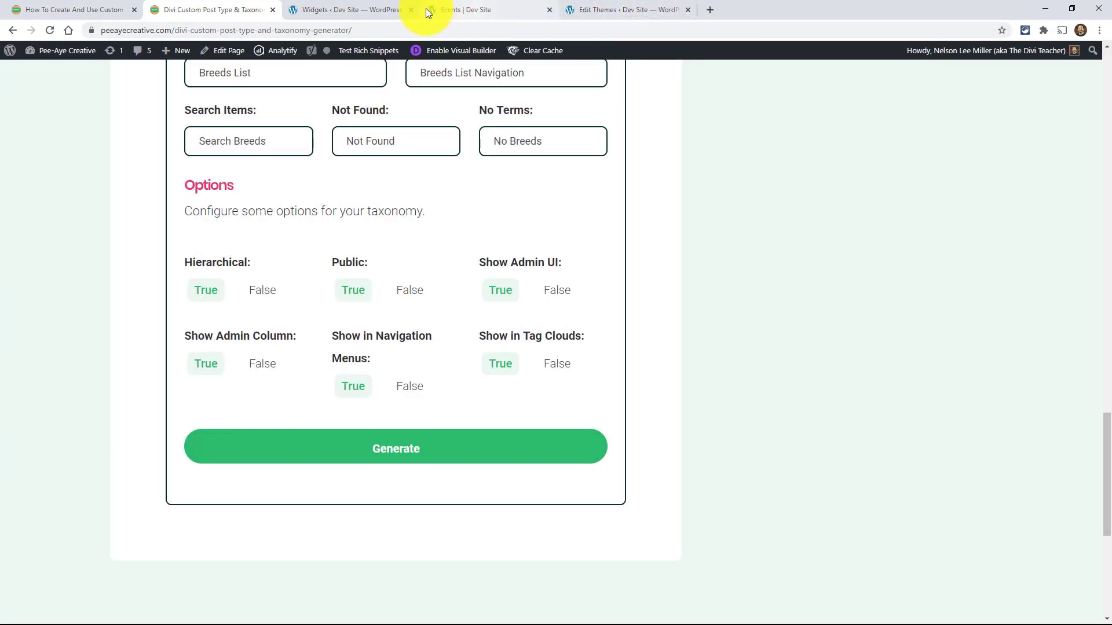
pyautogui.click(353, 9)
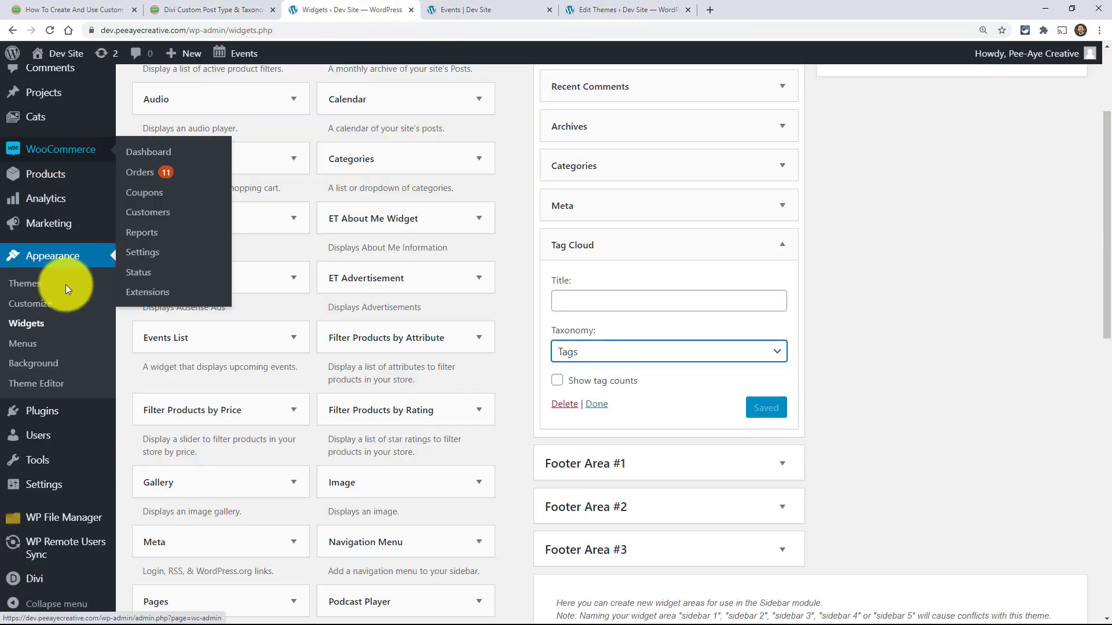
pyautogui.scroll(3, 75, 371)
# Step: Open the child theme's functions.php in the Theme Editor and review the cat post type code
pyautogui.moveTo(48, 292)
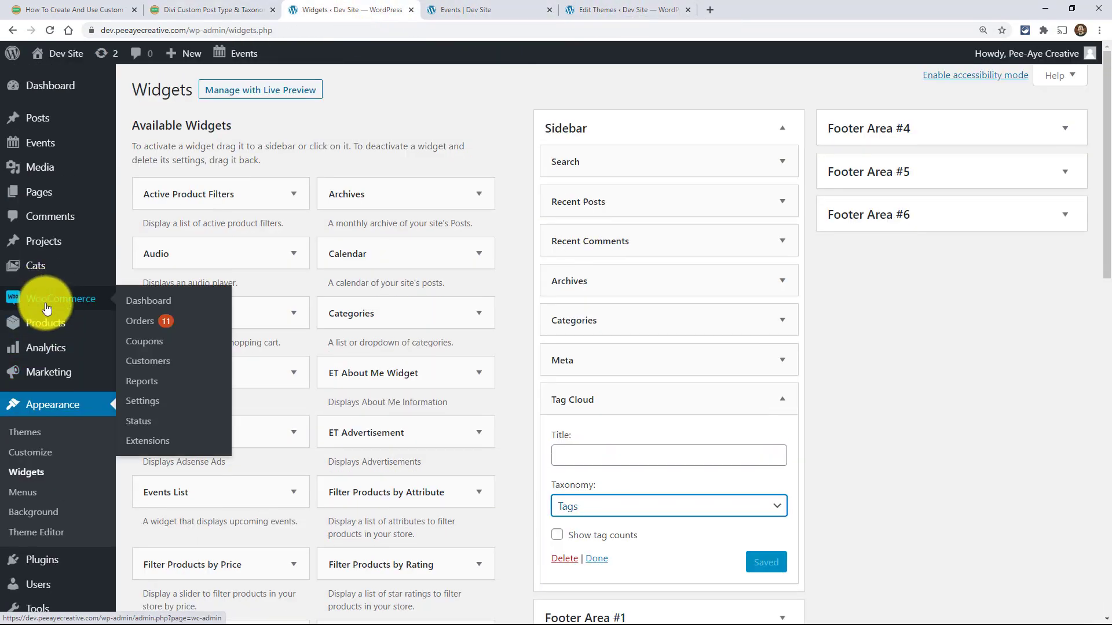
pyautogui.click(29, 535)
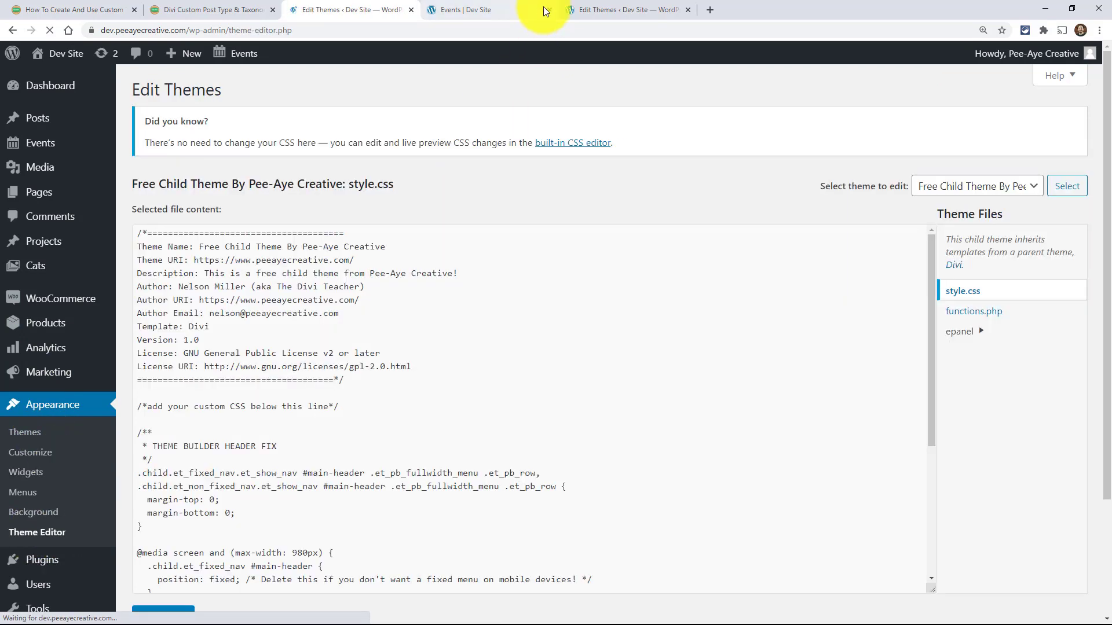
pyautogui.click(547, 9)
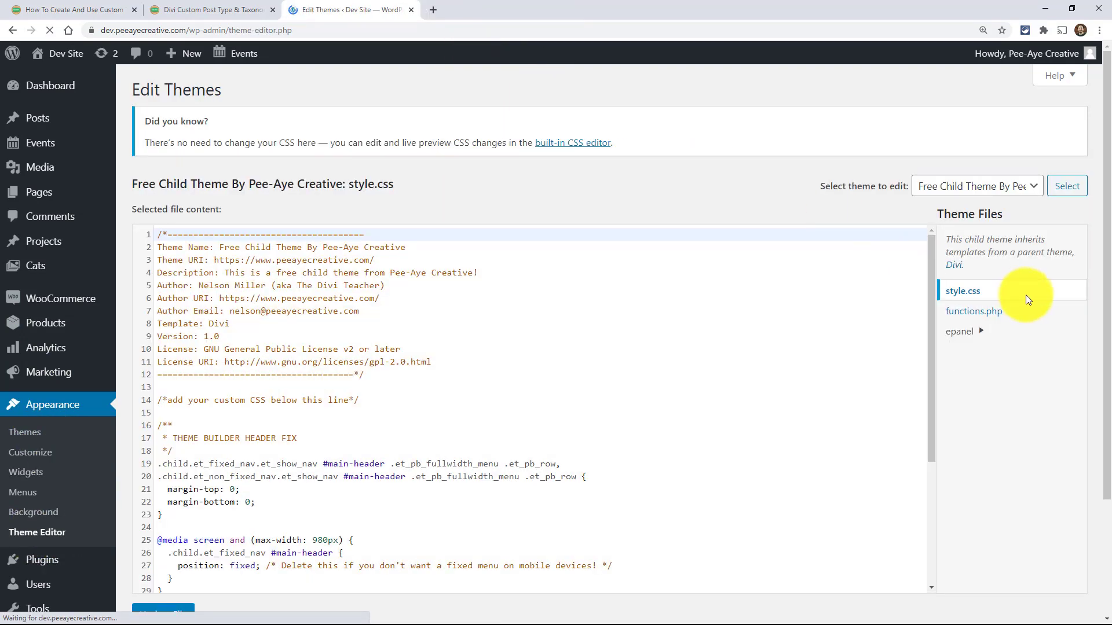
pyautogui.click(967, 315)
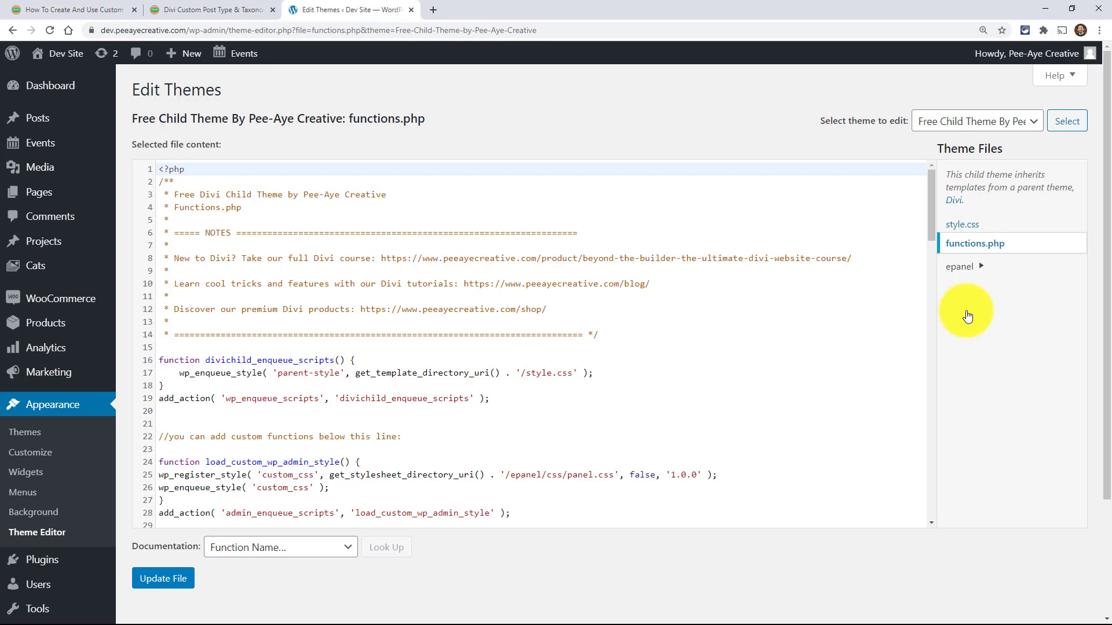
pyautogui.scroll(-20, 745, 298)
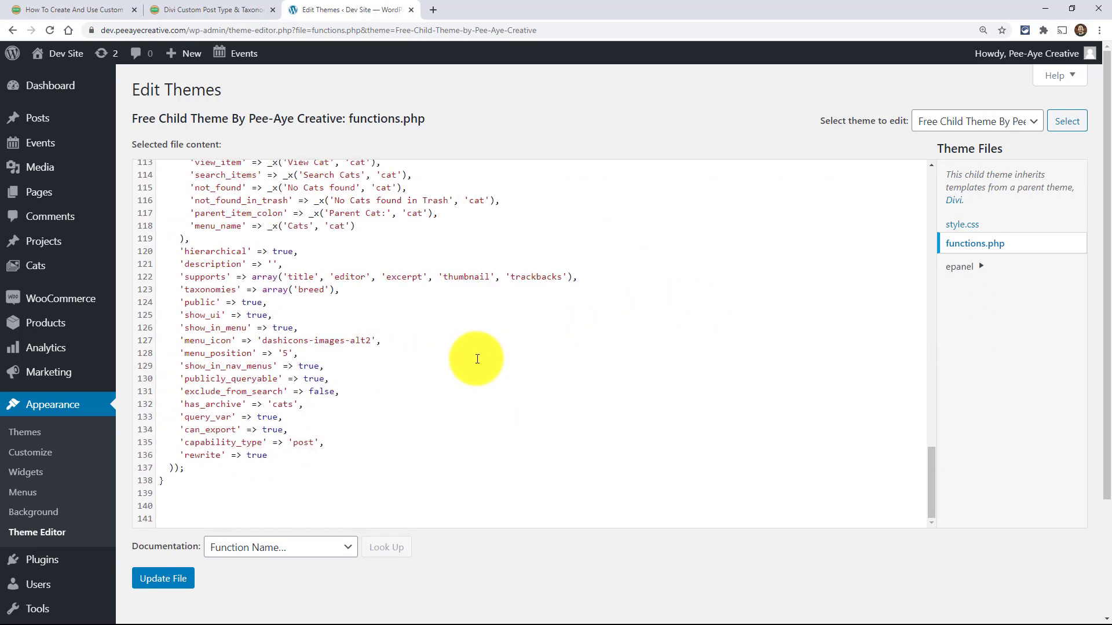
pyautogui.scroll(3, 205, 363)
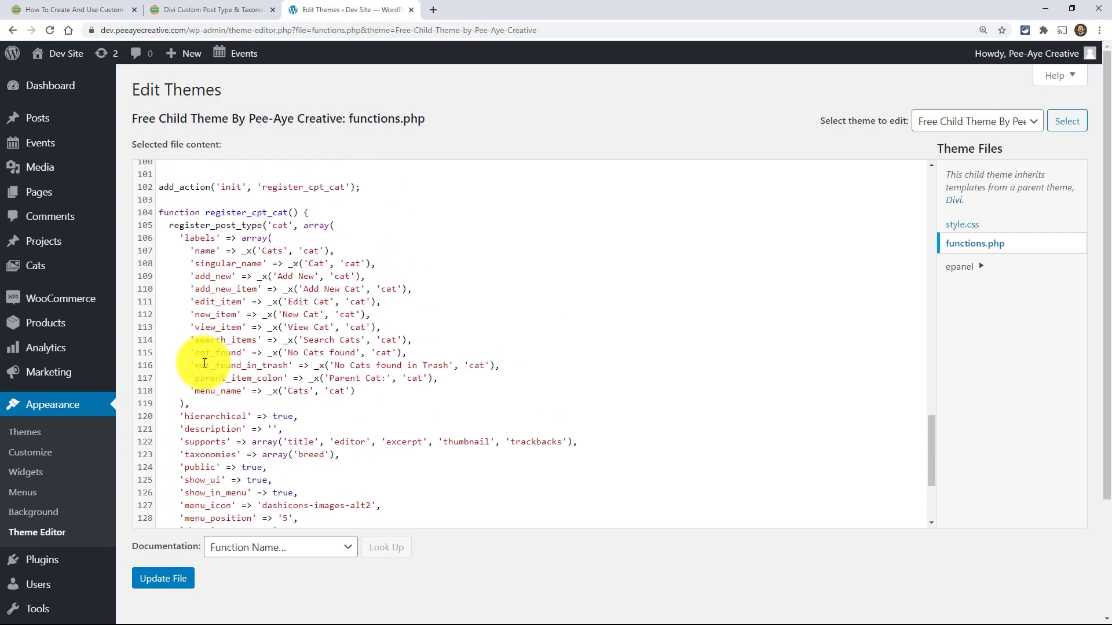
pyautogui.scroll(3, 191, 318)
pyautogui.scroll(-5, 179, 310)
pyautogui.scroll(2, 179, 231)
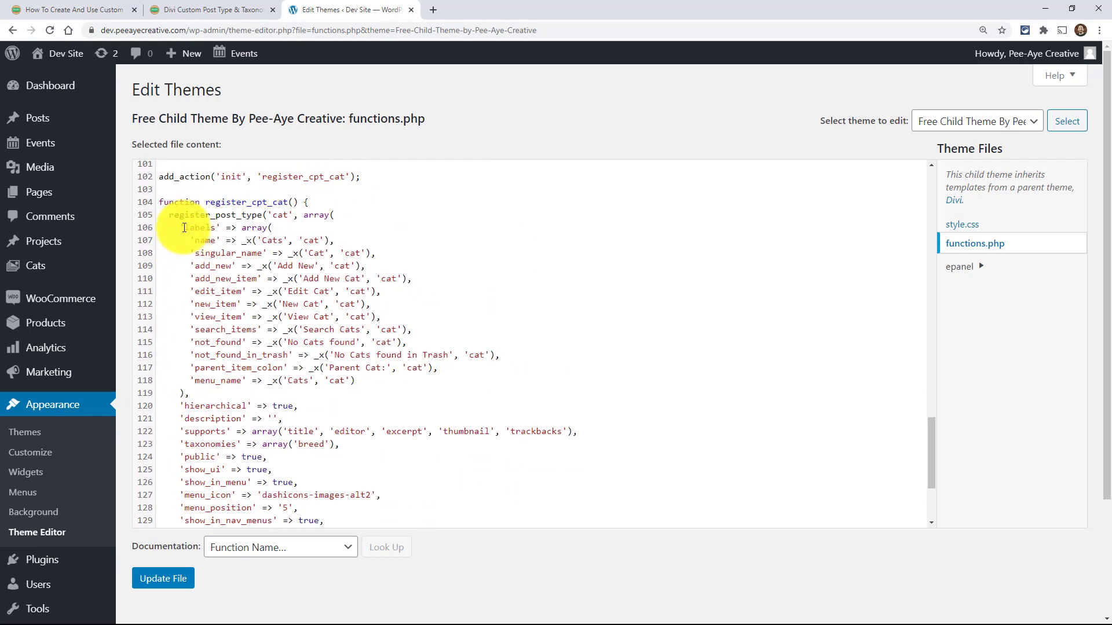
pyautogui.moveTo(154, 173); pyautogui.dragTo(262, 481)
pyautogui.scroll(-2, 280, 405)
pyautogui.scroll(-2, 265, 496)
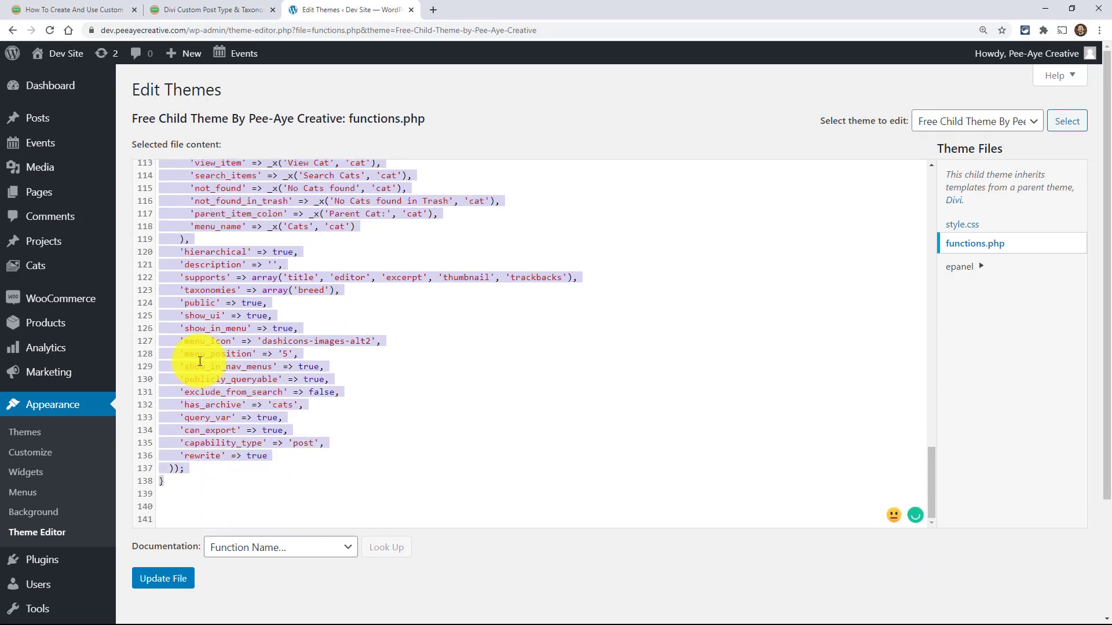
pyautogui.scroll(10, 198, 356)
pyautogui.scroll(-10, 179, 356)
# Step: Paste the generated Breed taxonomy code on a new line below the existing code
pyautogui.click(198, 509)
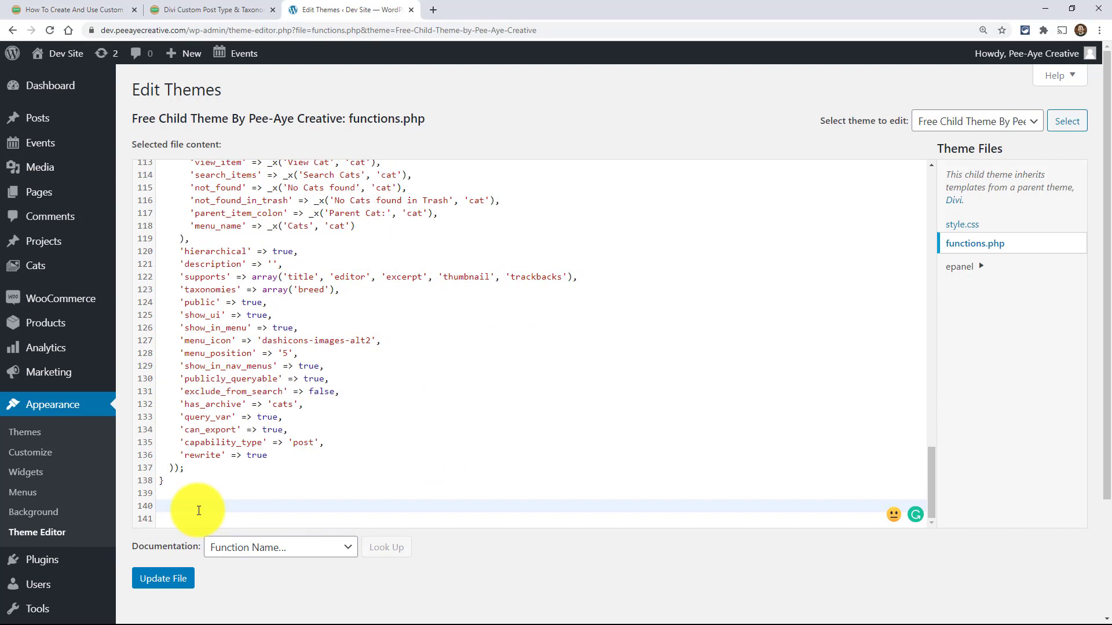
pyautogui.press('Down')
pyautogui.press('Return')
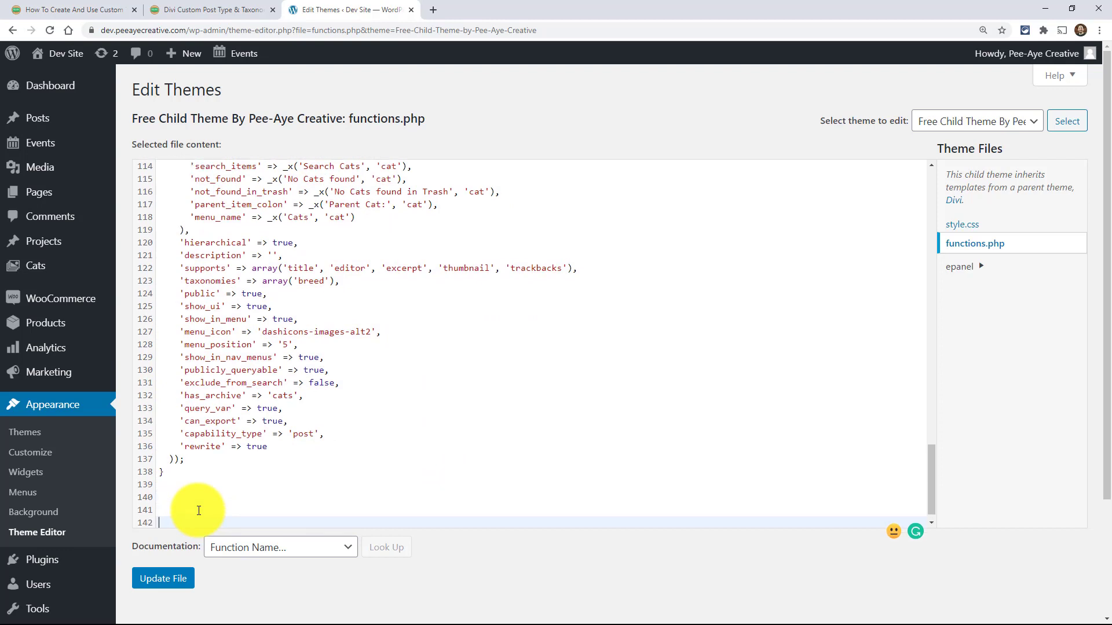
pyautogui.hotkey('ctrl', 'v')
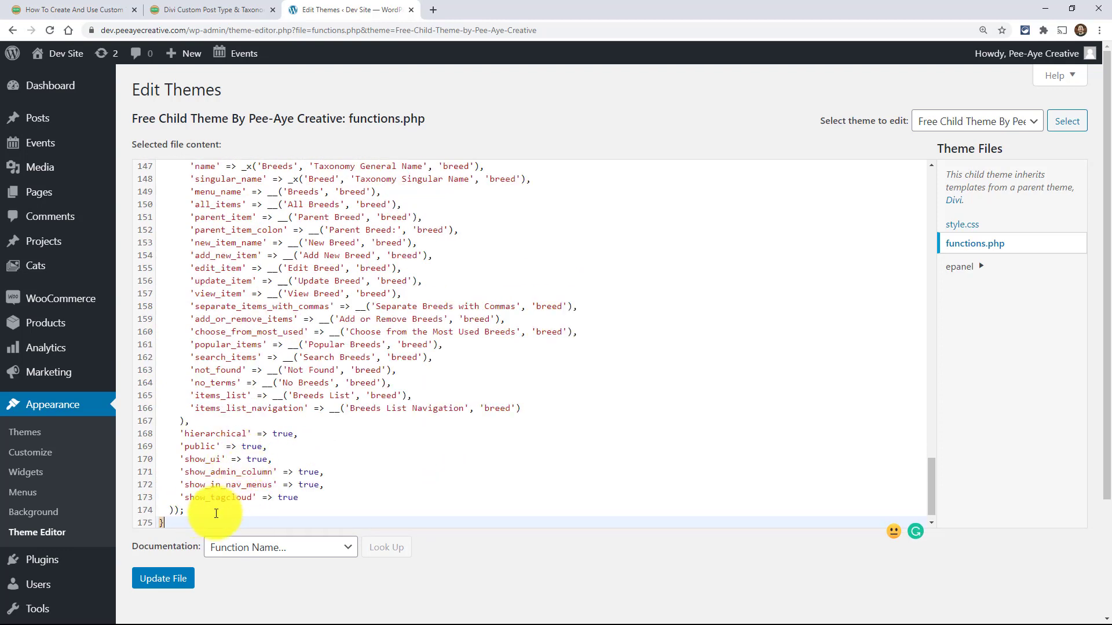
pyautogui.moveTo(165, 523); pyautogui.dragTo(143, 260)
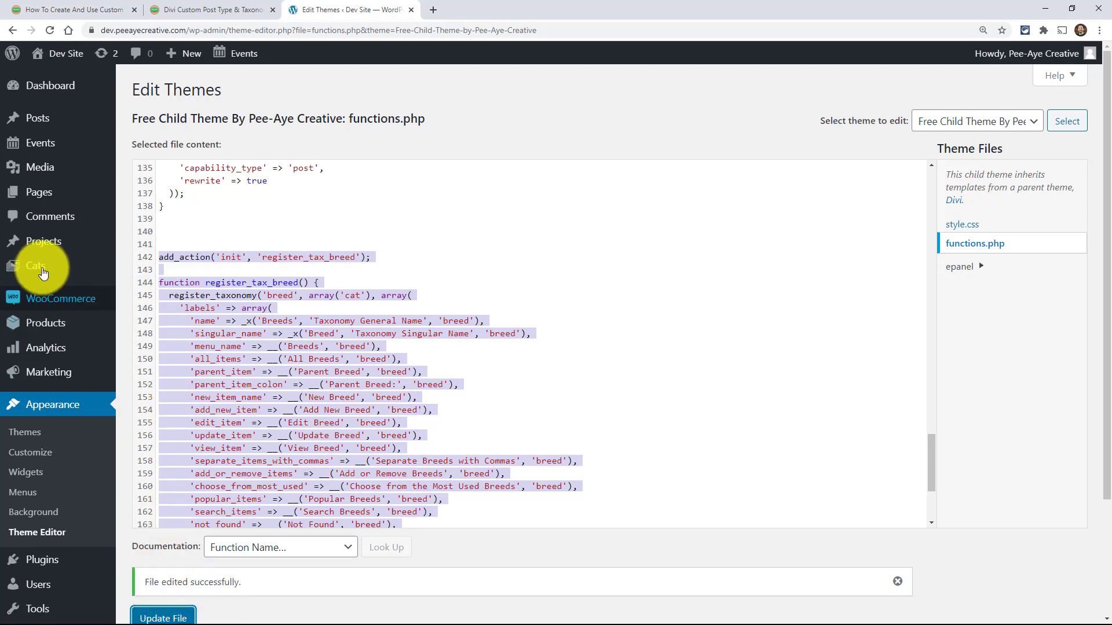
# Step: Reload the admin and add the breeds 'Long Haired' and 'Short Haired' under Cats > Breeds
pyautogui.moveTo(38, 268)
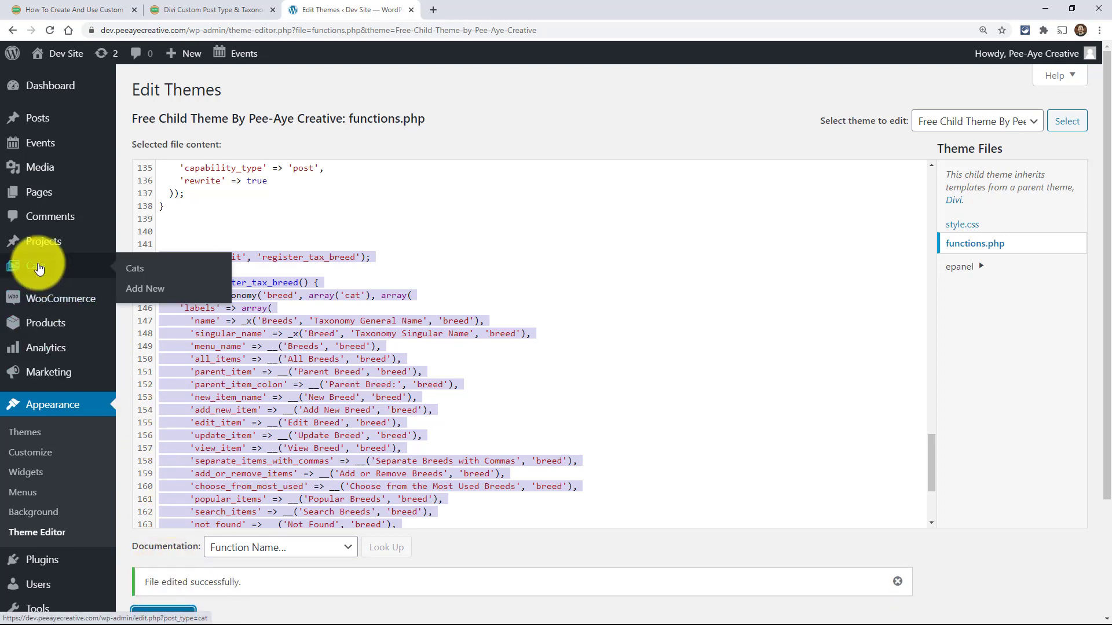
pyautogui.click(50, 32)
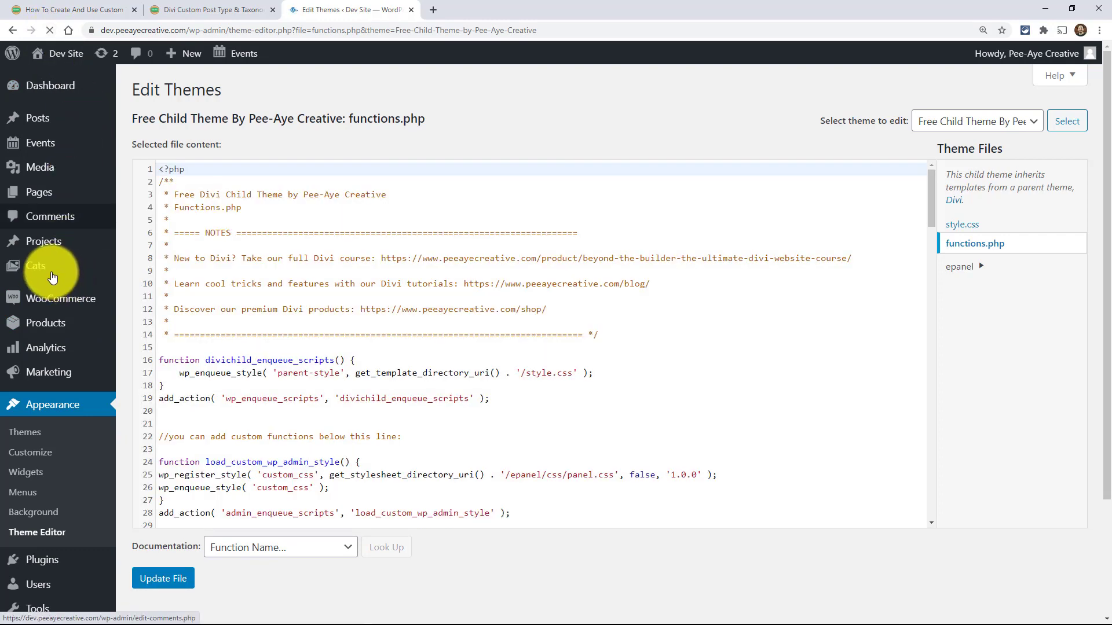
pyautogui.moveTo(40, 274)
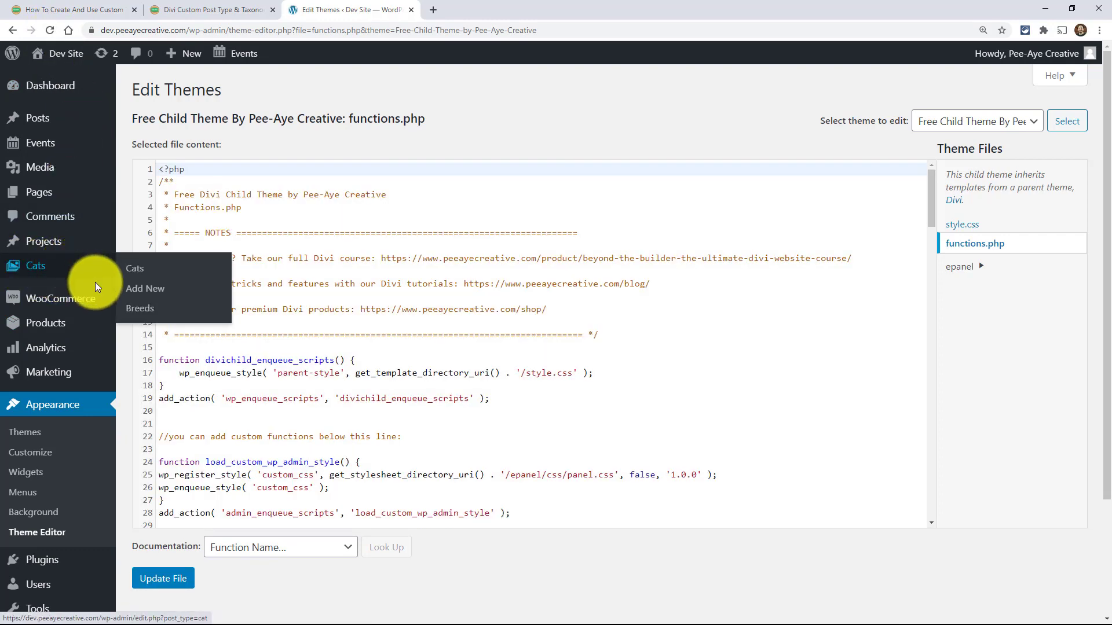
pyautogui.click(139, 313)
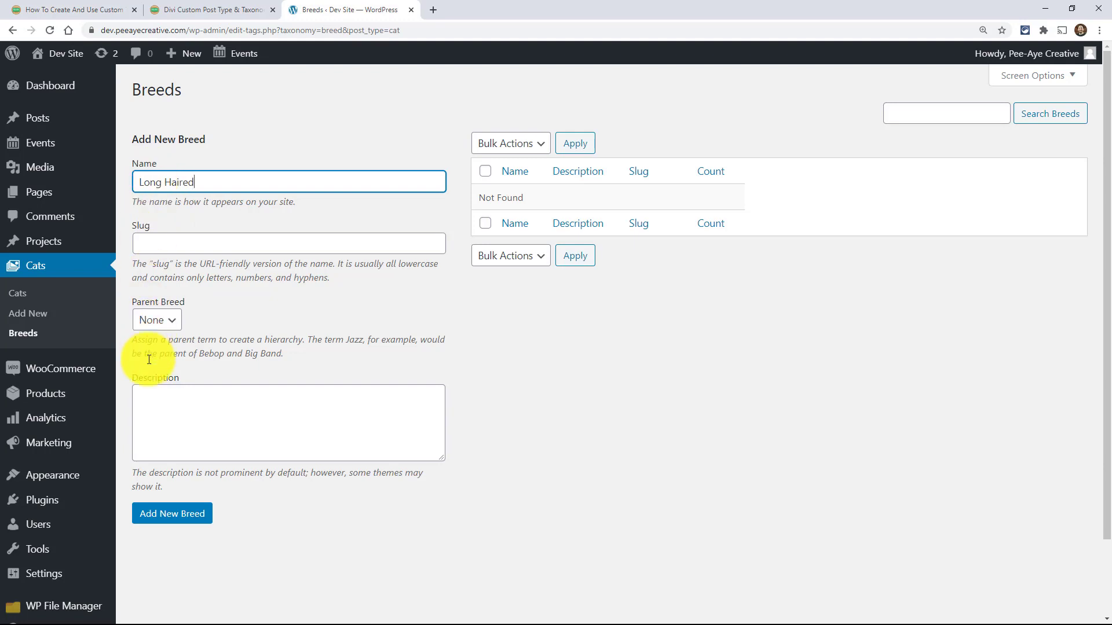
pyautogui.click(168, 516)
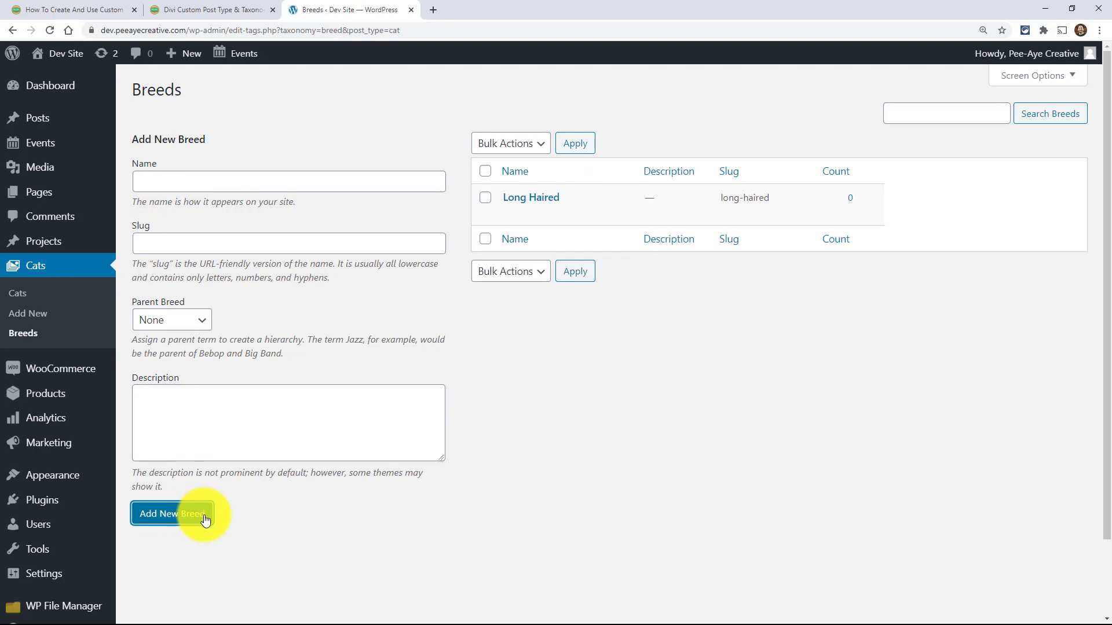
pyautogui.click(177, 188)
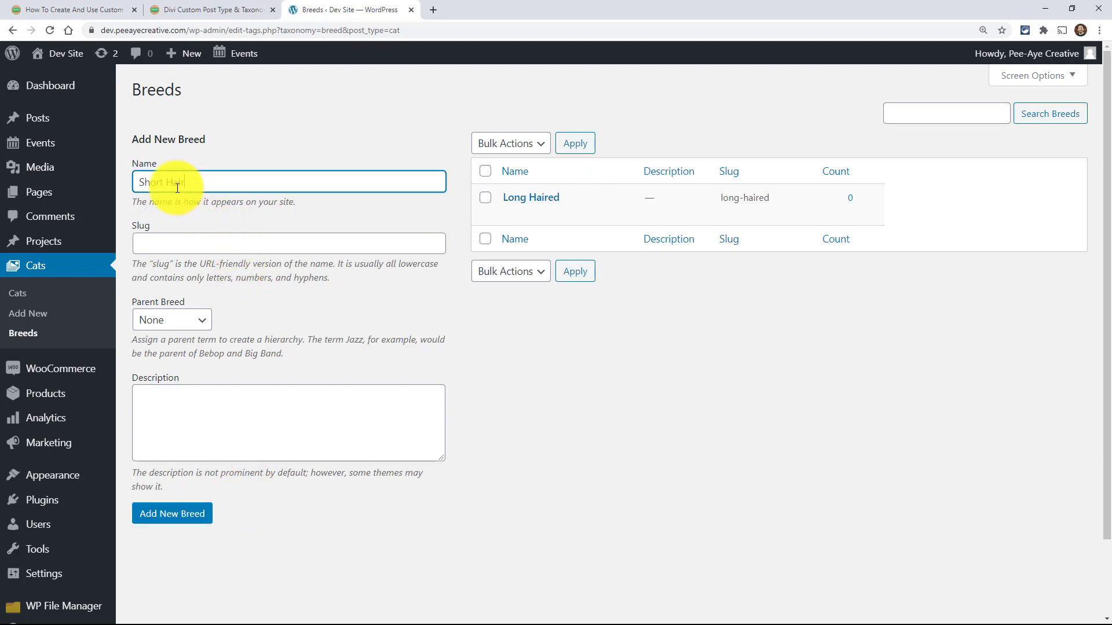
pyautogui.click(161, 525)
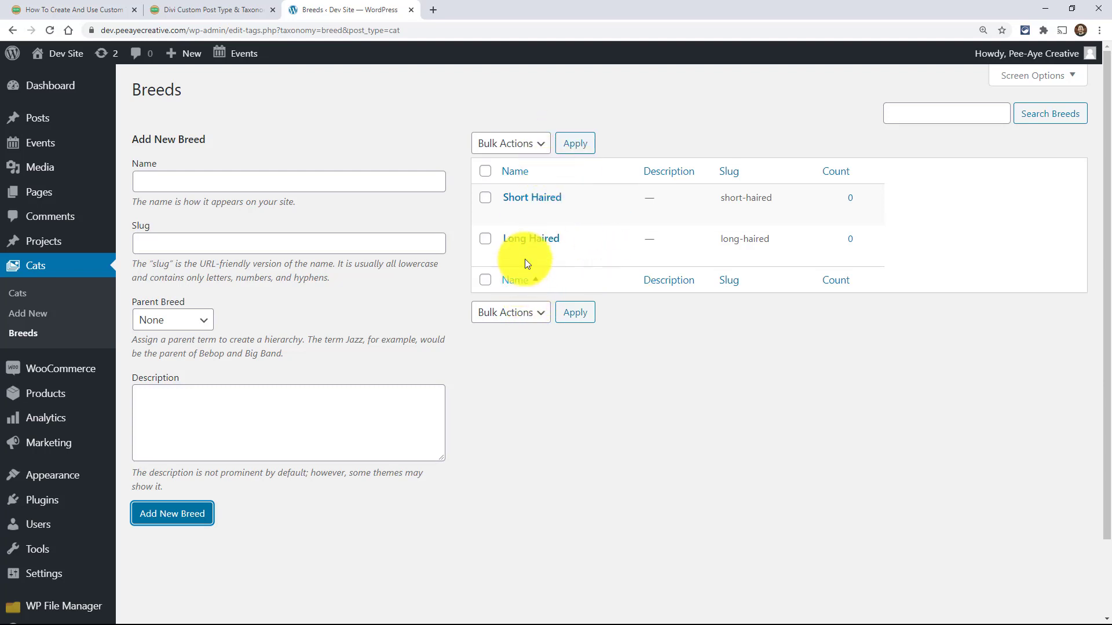
# Step: Quick Edit Boswell in the Cats list and give it the Long Haired breed
pyautogui.click(18, 293)
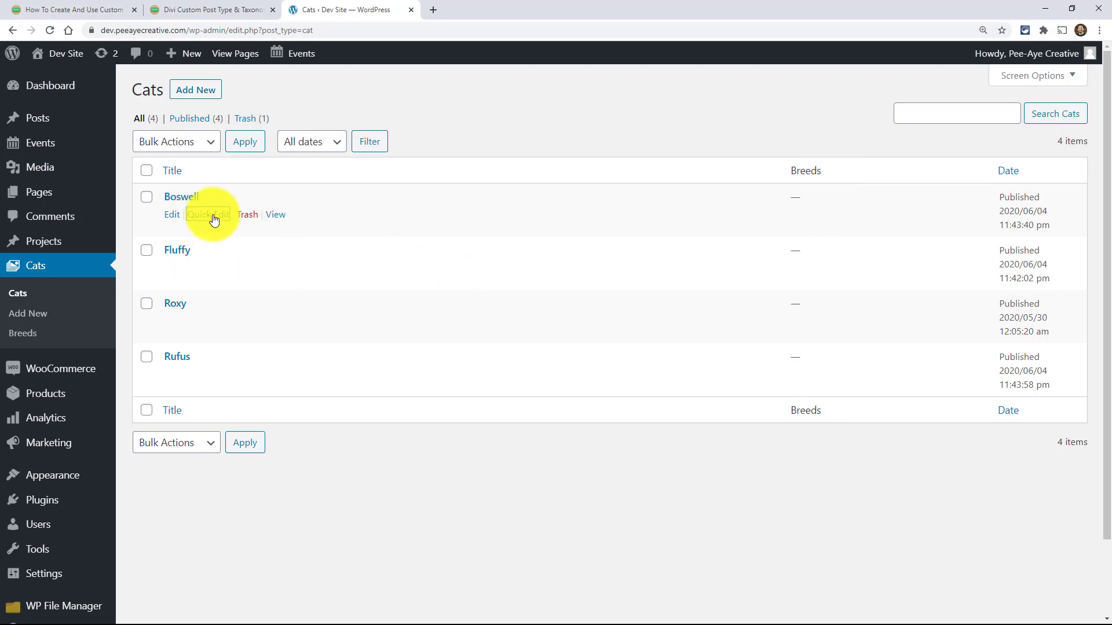
pyautogui.click(209, 215)
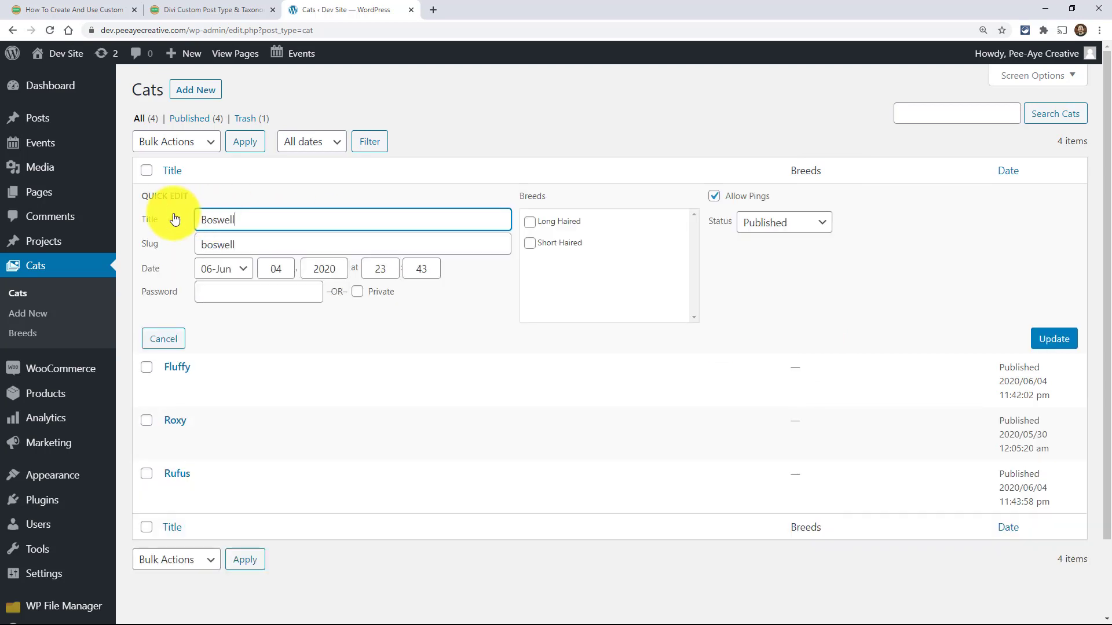
pyautogui.click(530, 222)
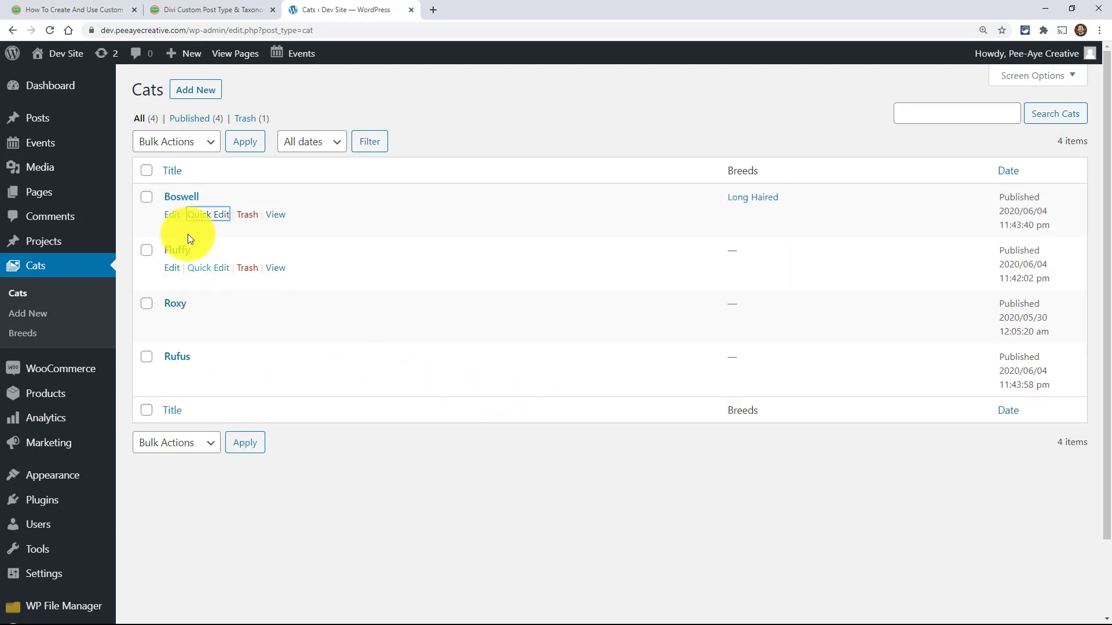
# Step: Tick Short Haired in Fluffy's Breeds box on its edit page and update the post
pyautogui.click(169, 270)
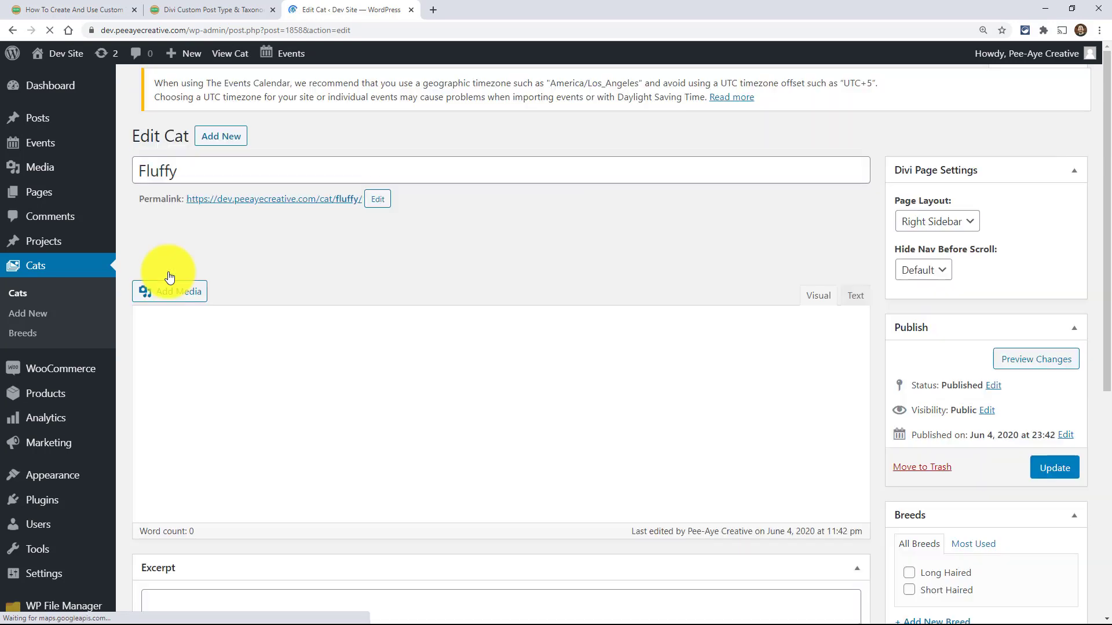
pyautogui.scroll(-2, 923, 418)
pyautogui.scroll(-3, 923, 422)
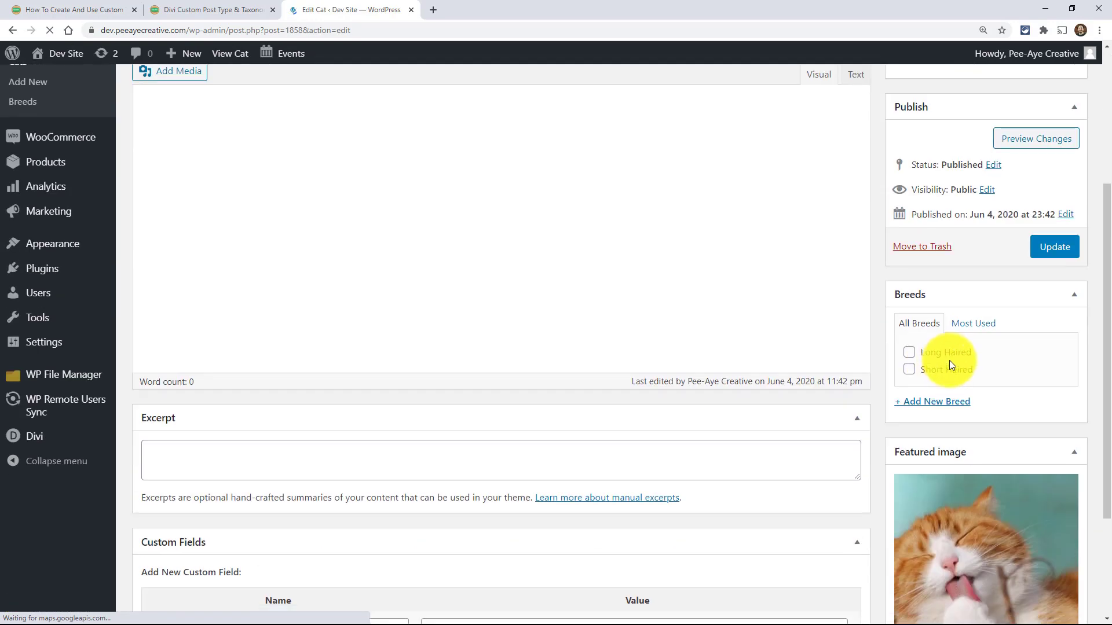
pyautogui.click(909, 369)
pyautogui.click(1054, 253)
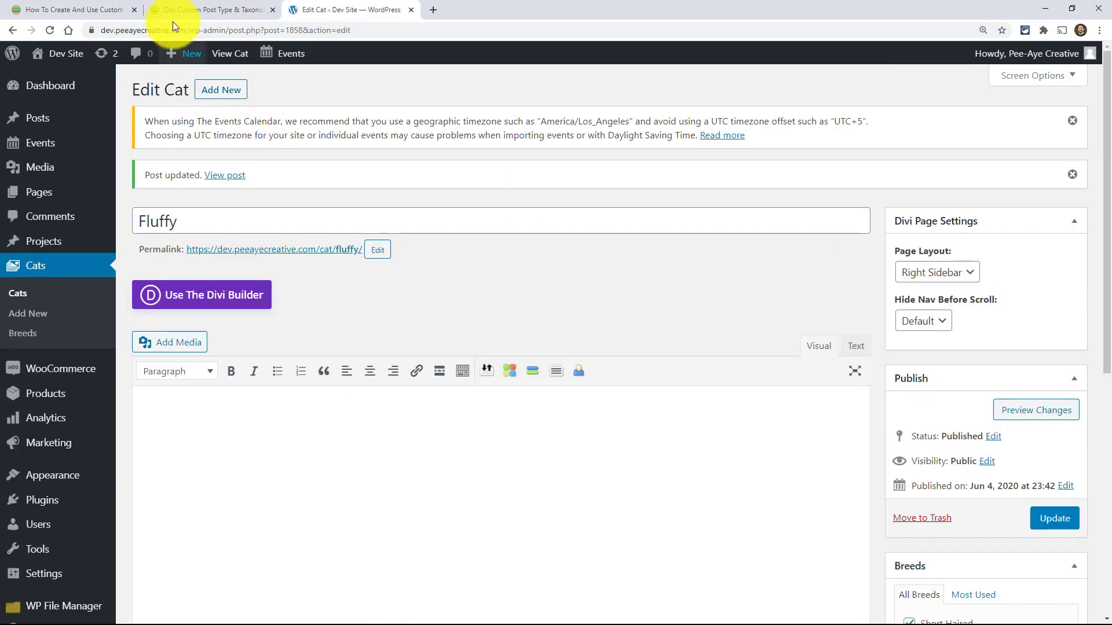
pyautogui.click(169, 15)
# Step: Generate the Color/Colors taxonomy code with key color for cats and copy it
pyautogui.scroll(15, 336, 336)
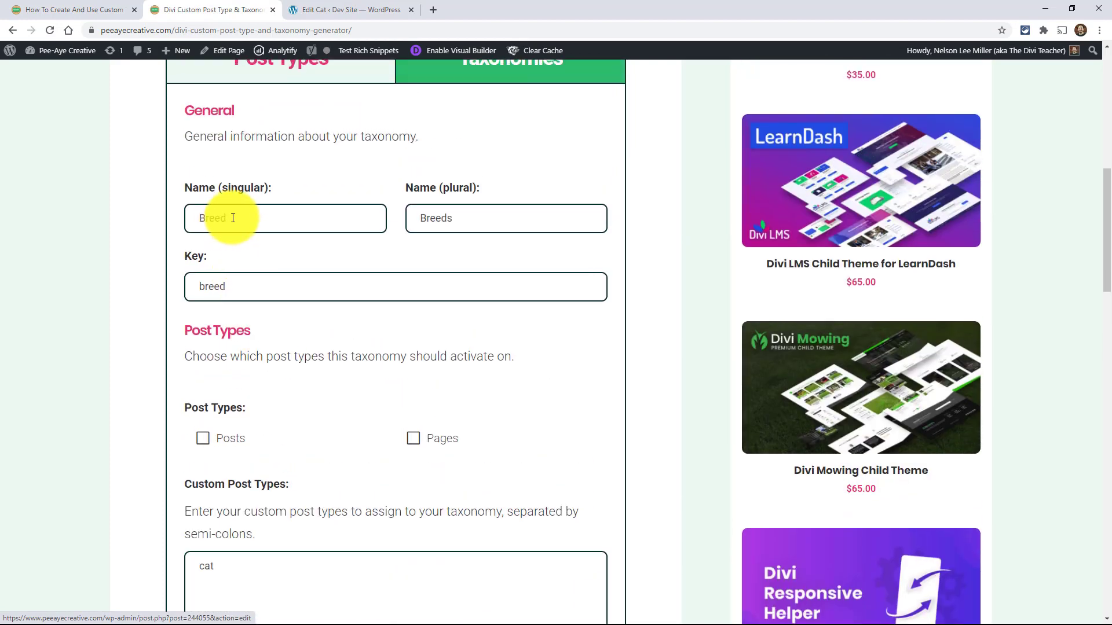
pyautogui.scroll(3, 233, 217)
pyautogui.scroll(-2, 249, 275)
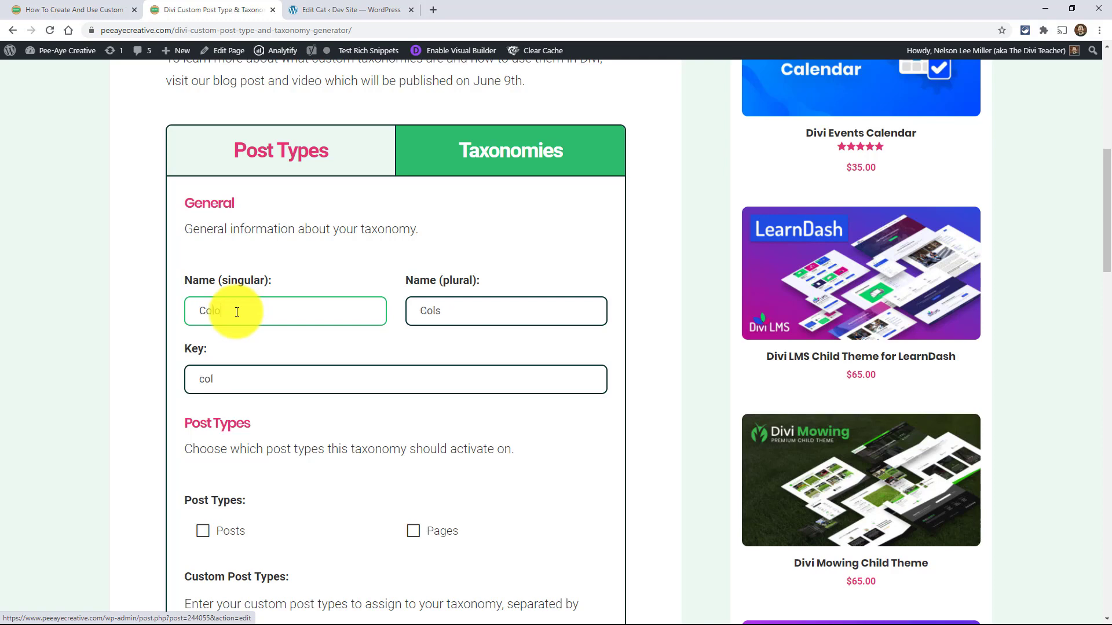
pyautogui.scroll(-3, 234, 334)
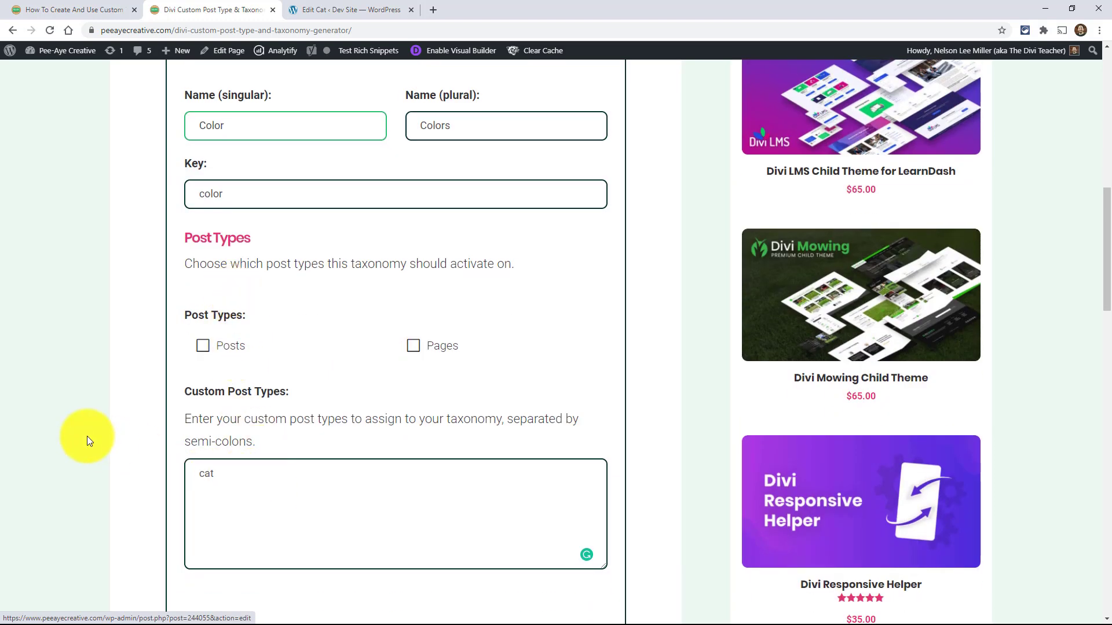
pyautogui.scroll(-15, 166, 395)
pyautogui.scroll(-2, 233, 365)
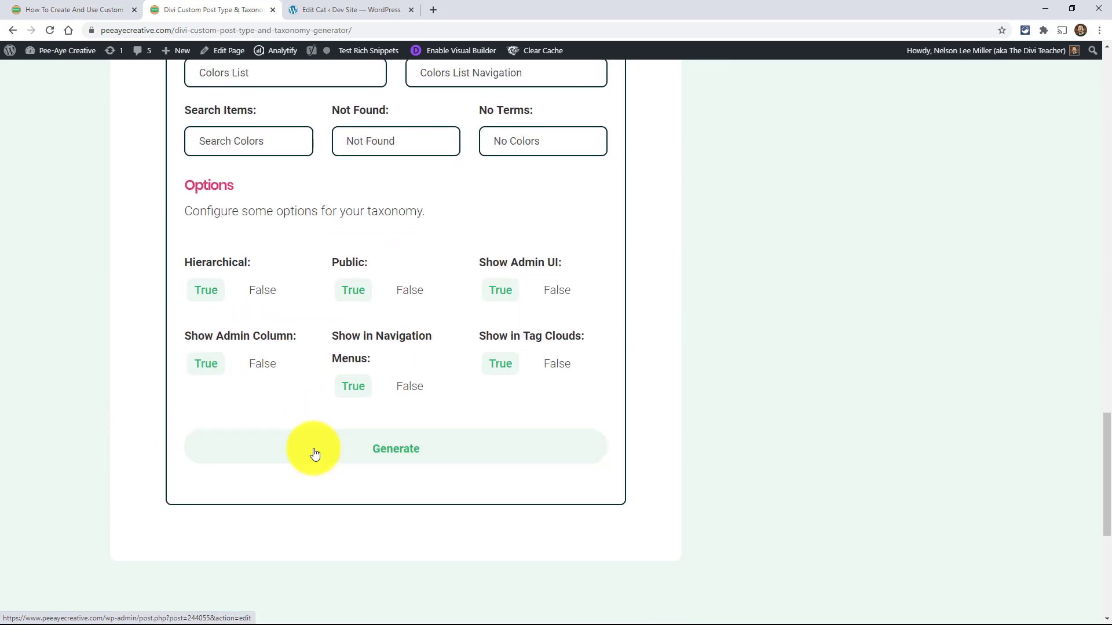
pyautogui.click(324, 443)
pyautogui.click(509, 505)
# Step: Paste the Color taxonomy code after the Breed code in functions.php, save, and check Colors under Cats
pyautogui.click(326, 9)
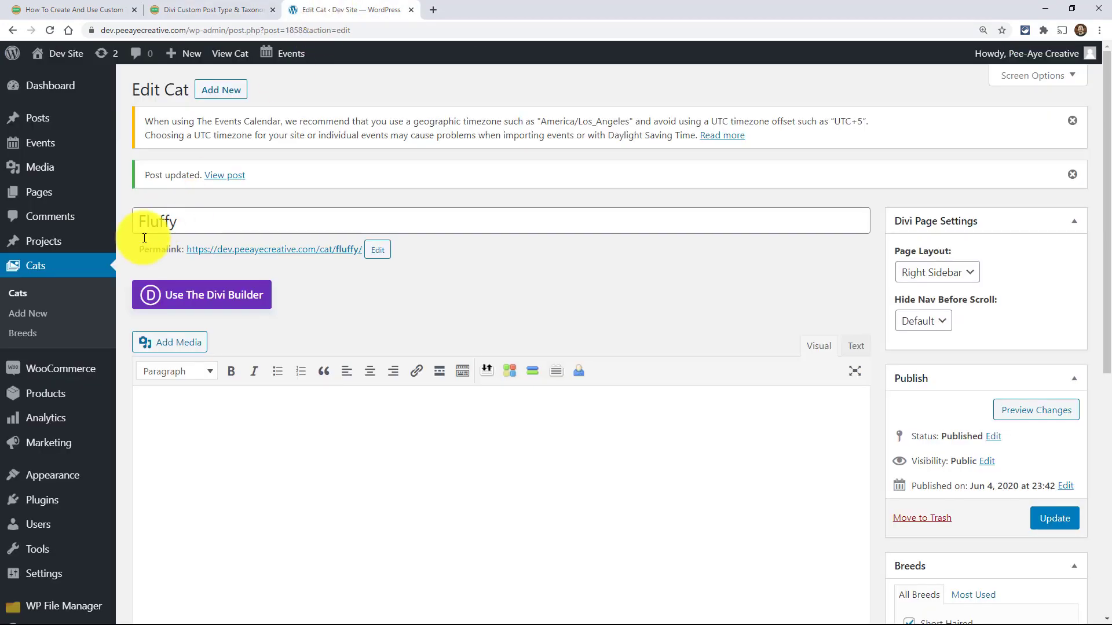
pyautogui.moveTo(47, 484)
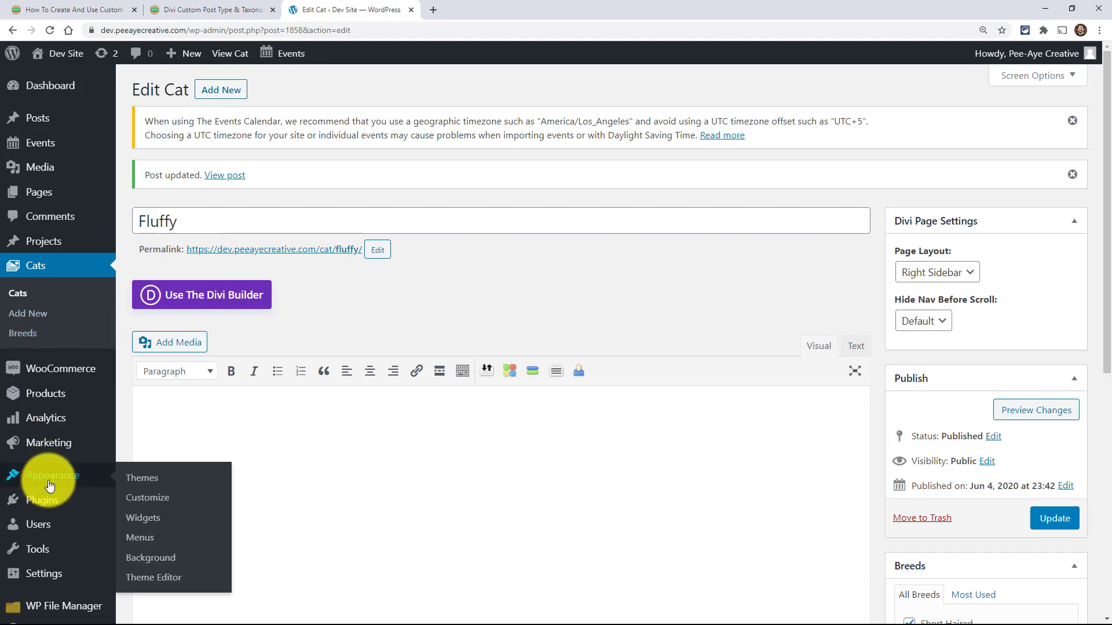
pyautogui.click(164, 576)
pyautogui.scroll(-3, 642, 373)
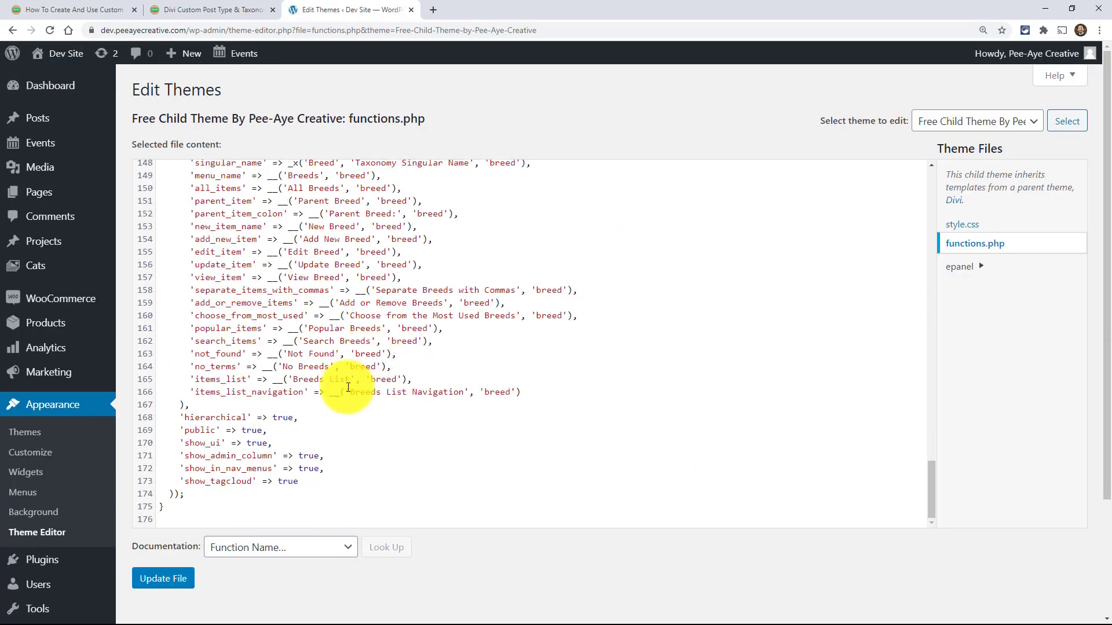
pyautogui.click(246, 520)
pyautogui.press('Return')
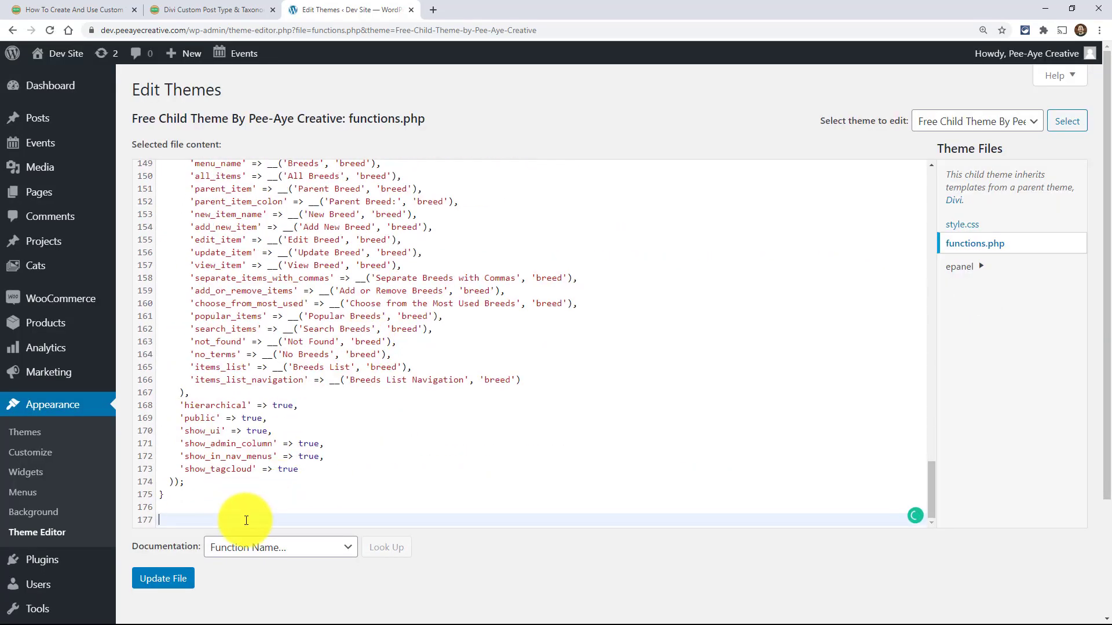
pyautogui.hotkey('ctrl', 'v')
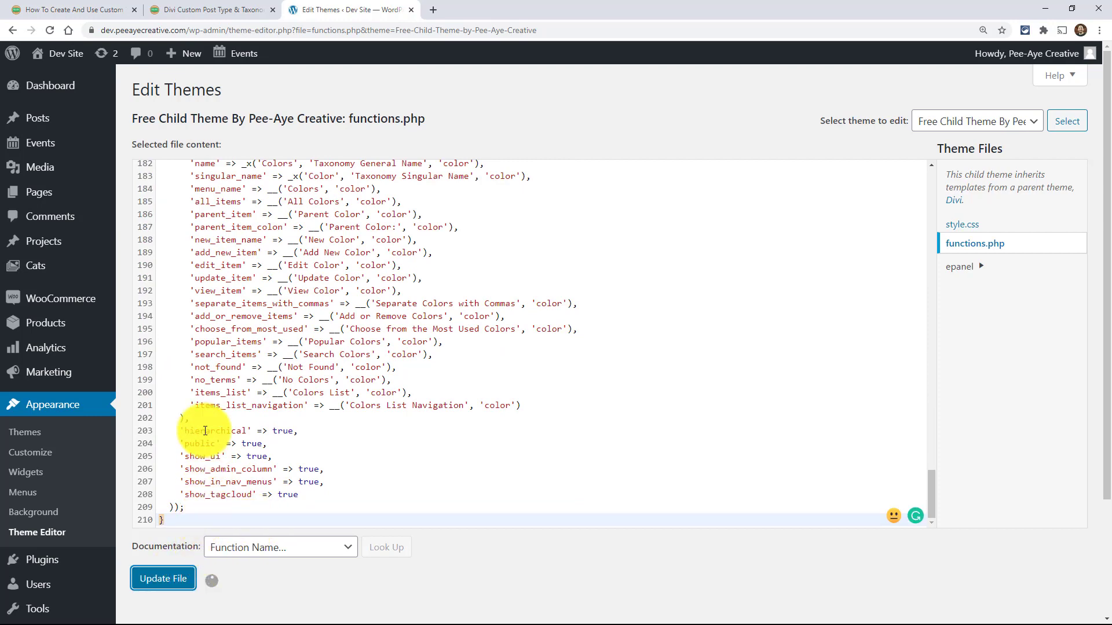
pyautogui.click(49, 36)
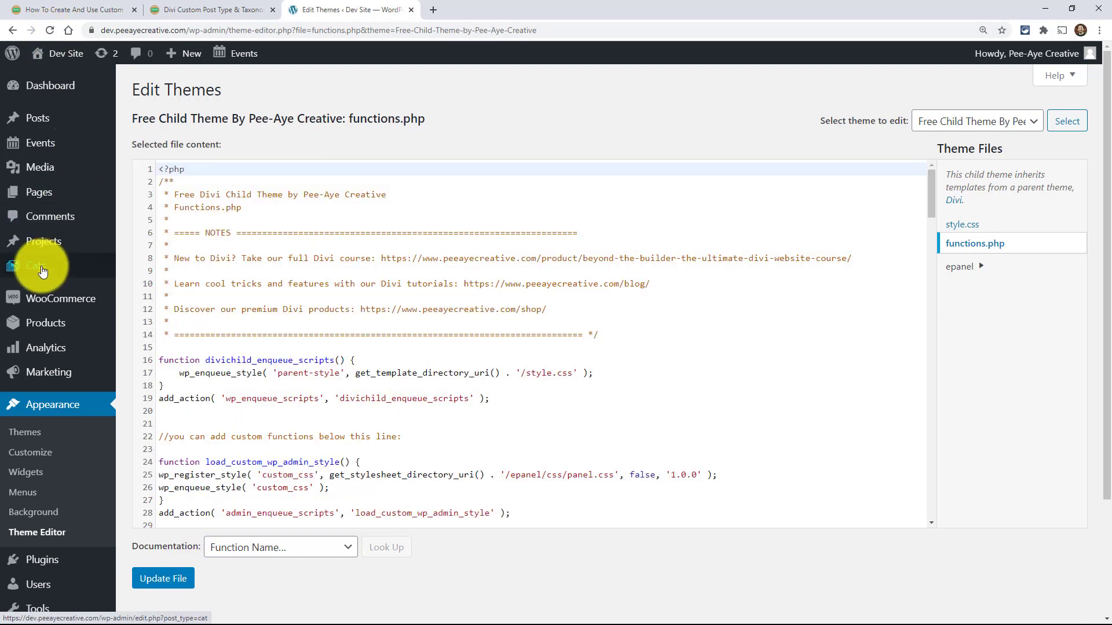
pyautogui.moveTo(52, 266)
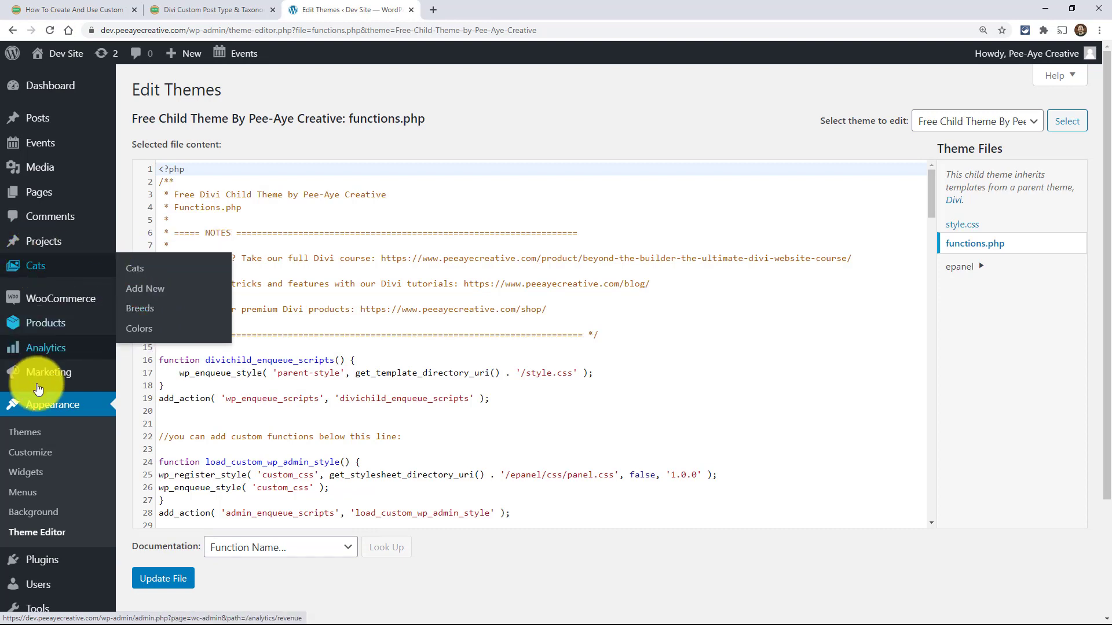
pyautogui.scroll(-3, 44, 399)
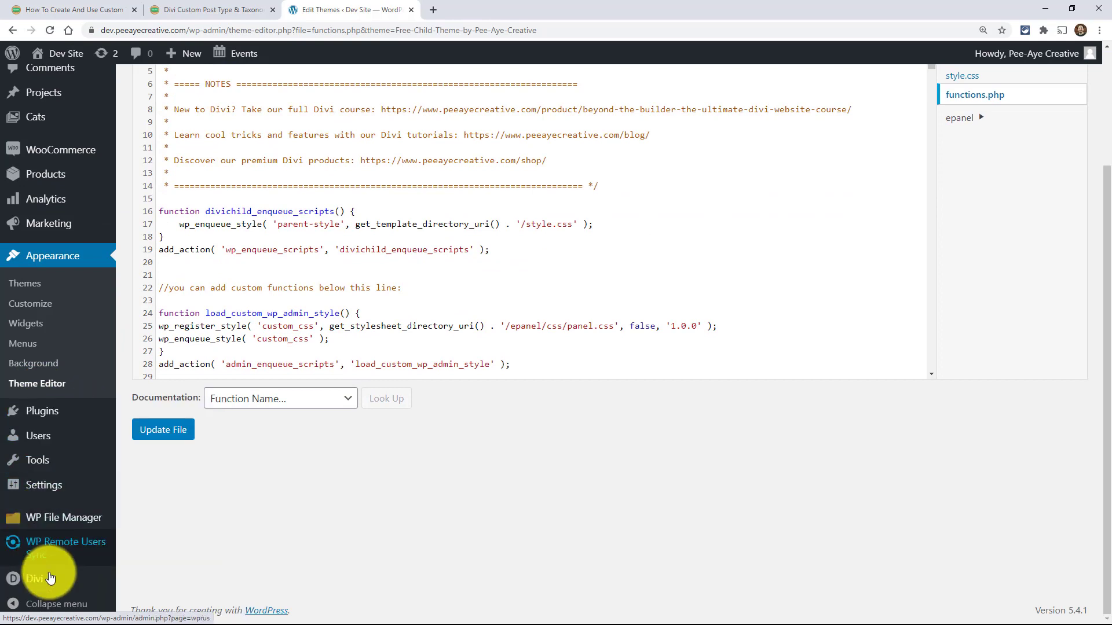
# Step: Open the Divi Theme Builder and start a new template to see its page options
pyautogui.moveTo(104, 571)
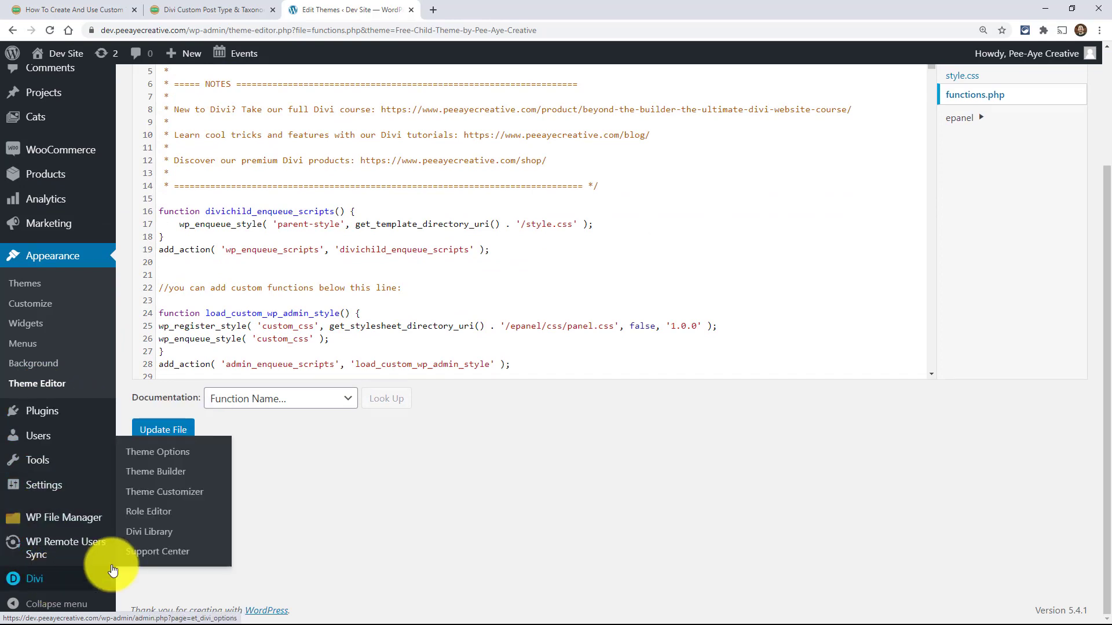
pyautogui.click(153, 473)
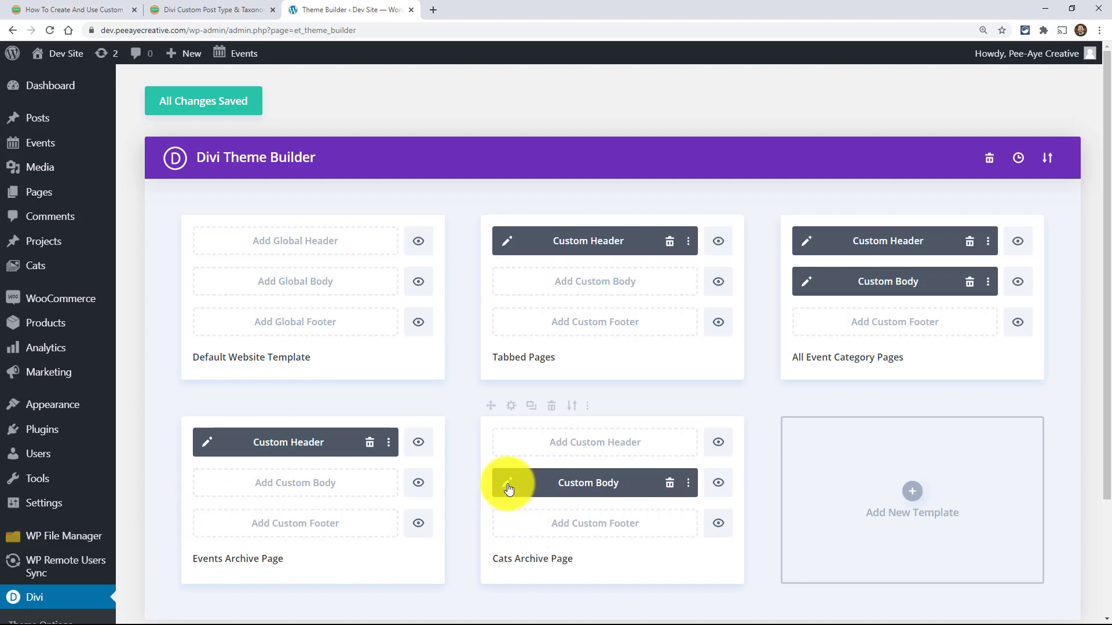
pyautogui.click(884, 505)
pyautogui.scroll(-5, 819, 347)
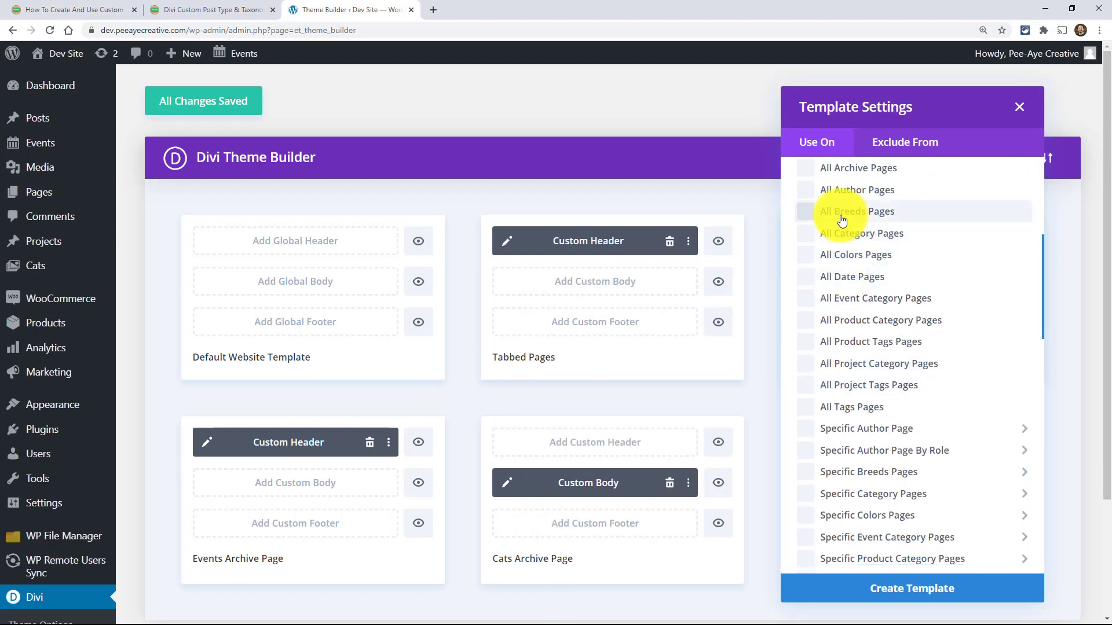
pyautogui.scroll(3, 848, 255)
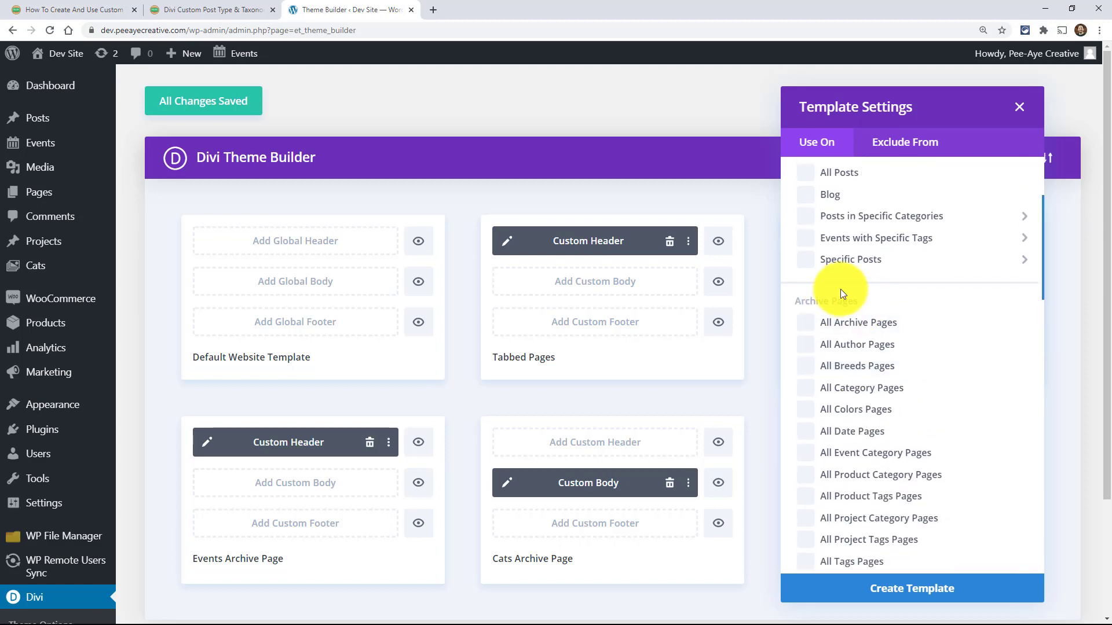
pyautogui.scroll(-3, 844, 312)
pyautogui.scroll(-5, 842, 342)
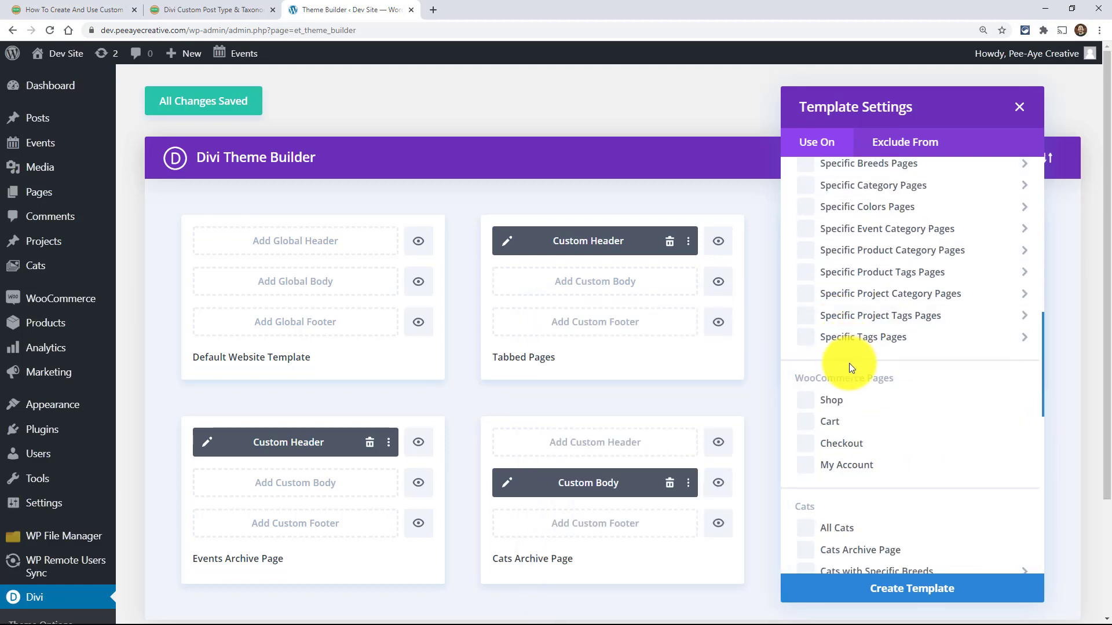
pyautogui.scroll(-3, 849, 363)
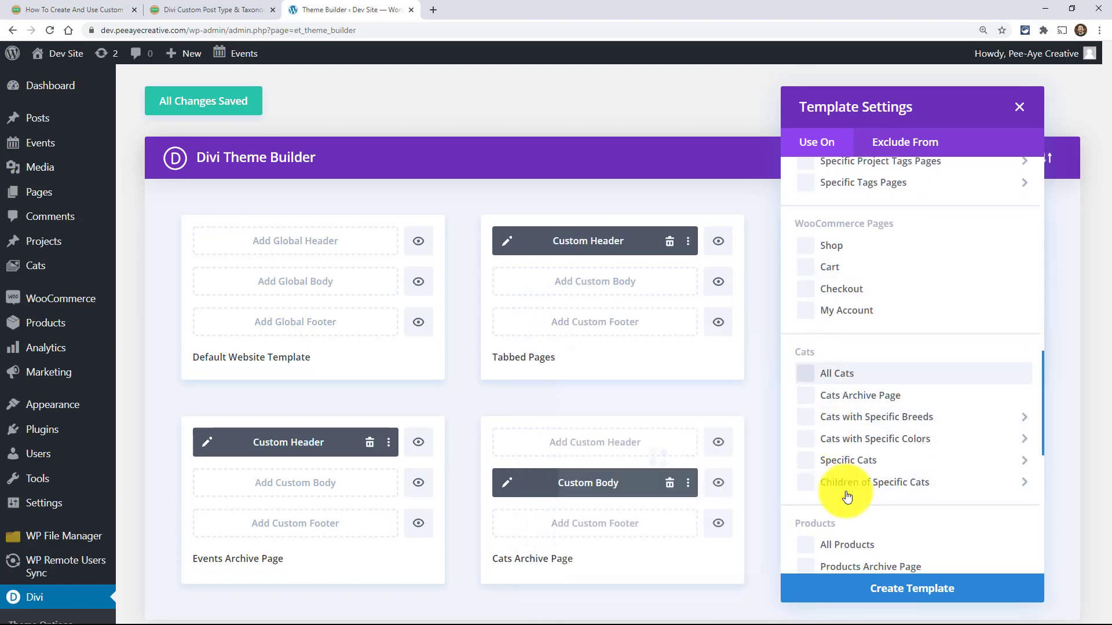
# Step: Find the Breeds and Colors pages in the Use On list, then close without creating a template
pyautogui.scroll(1, 840, 481)
pyautogui.scroll(8, 851, 449)
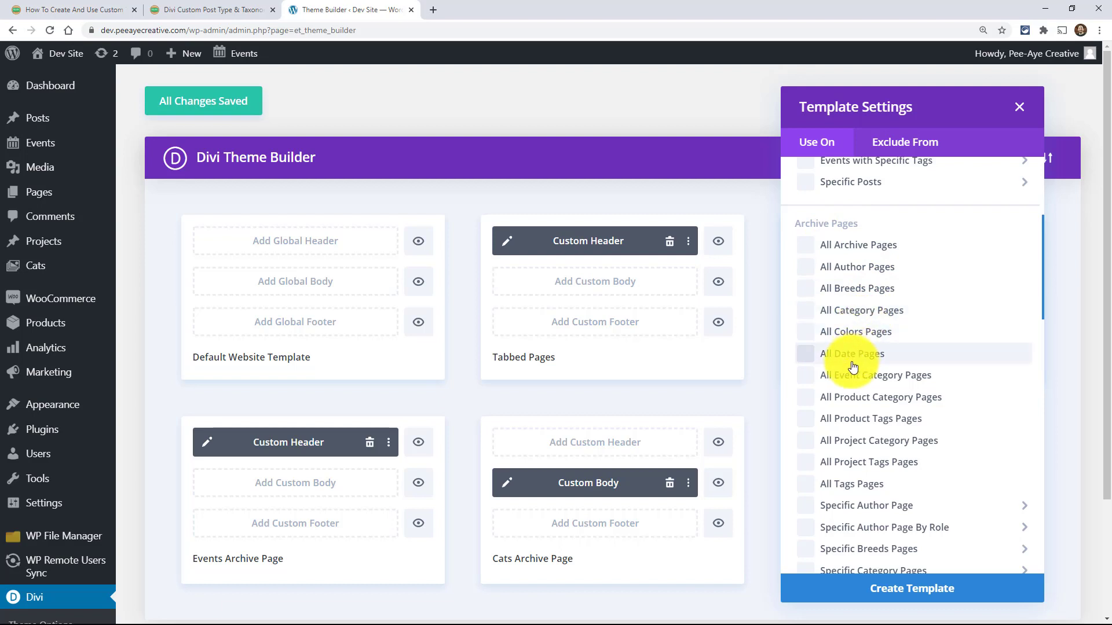
pyautogui.scroll(-1, 848, 350)
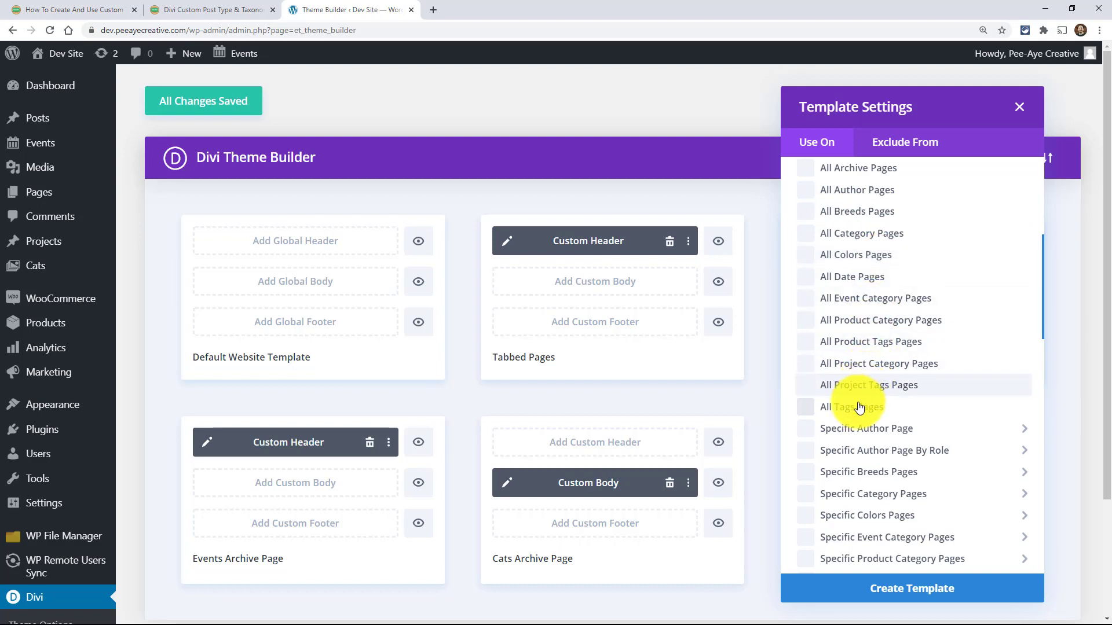
pyautogui.scroll(-3, 850, 416)
pyautogui.moveTo(843, 420)
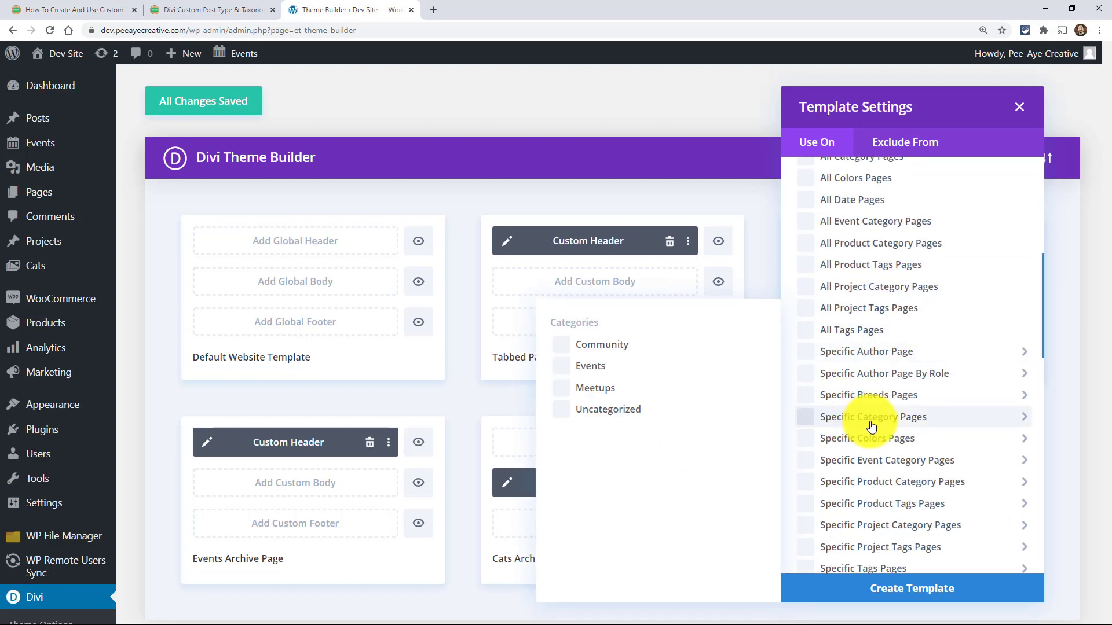
pyautogui.moveTo(885, 443)
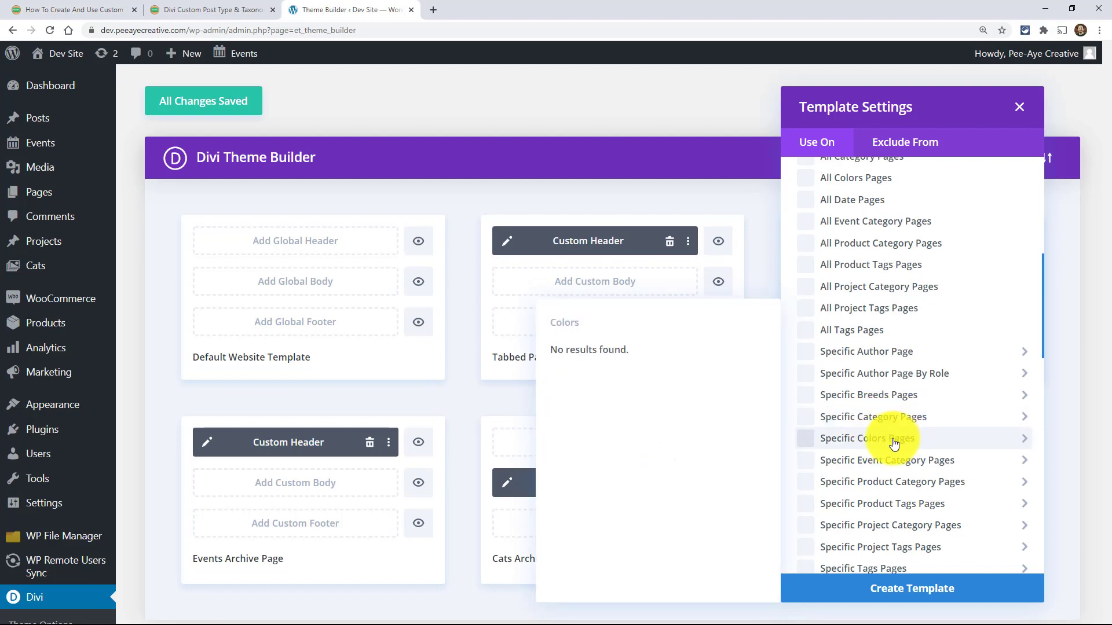
pyautogui.scroll(-5, 868, 443)
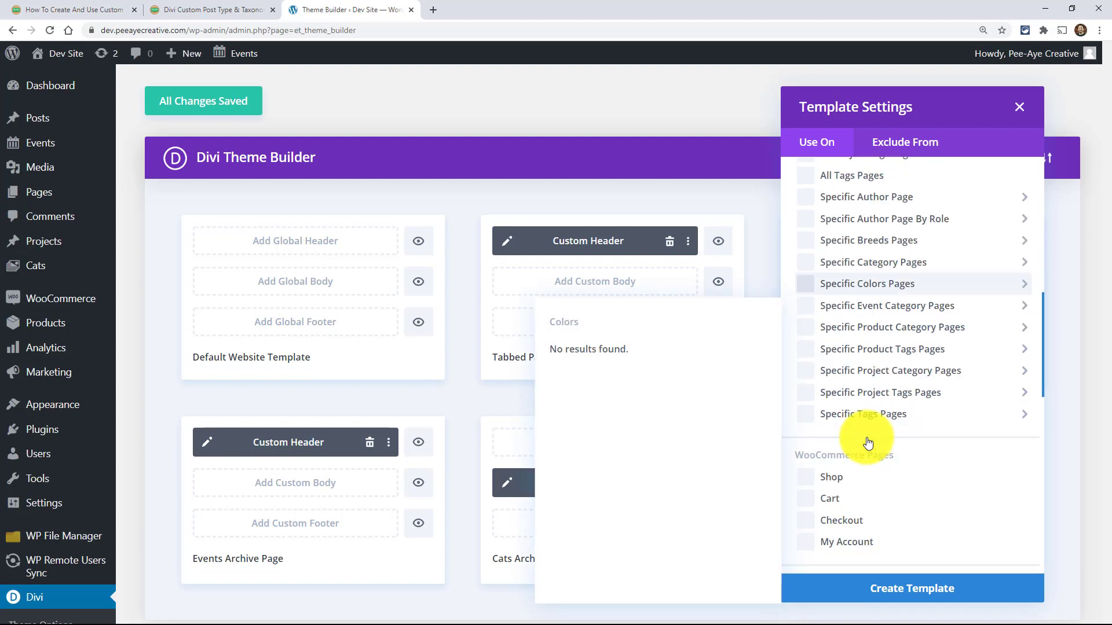
pyautogui.scroll(5, 857, 405)
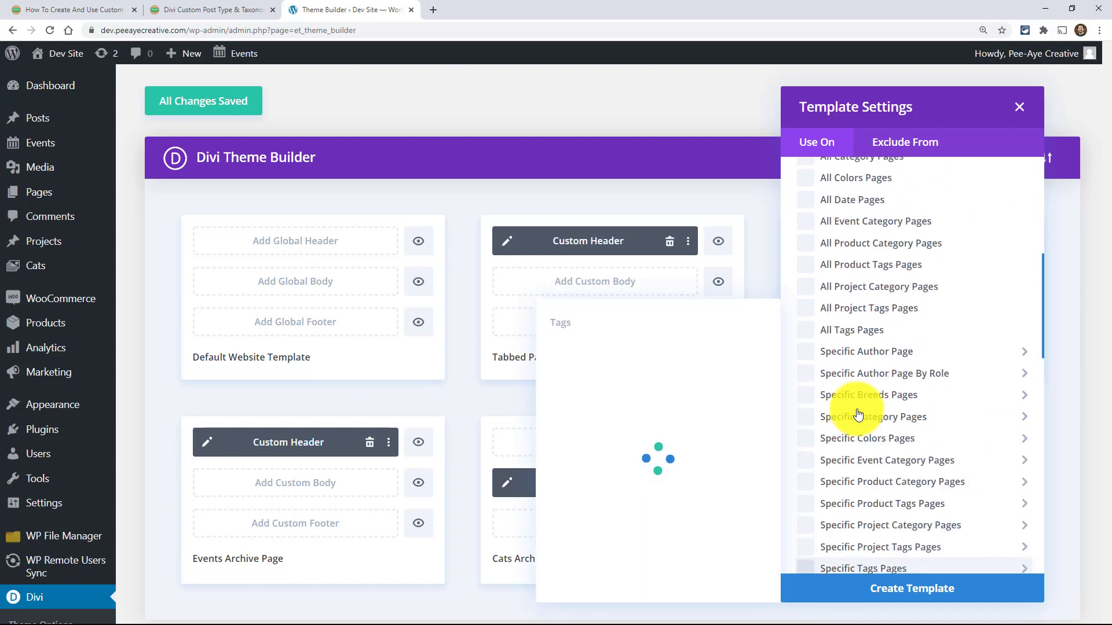
pyautogui.scroll(7, 858, 414)
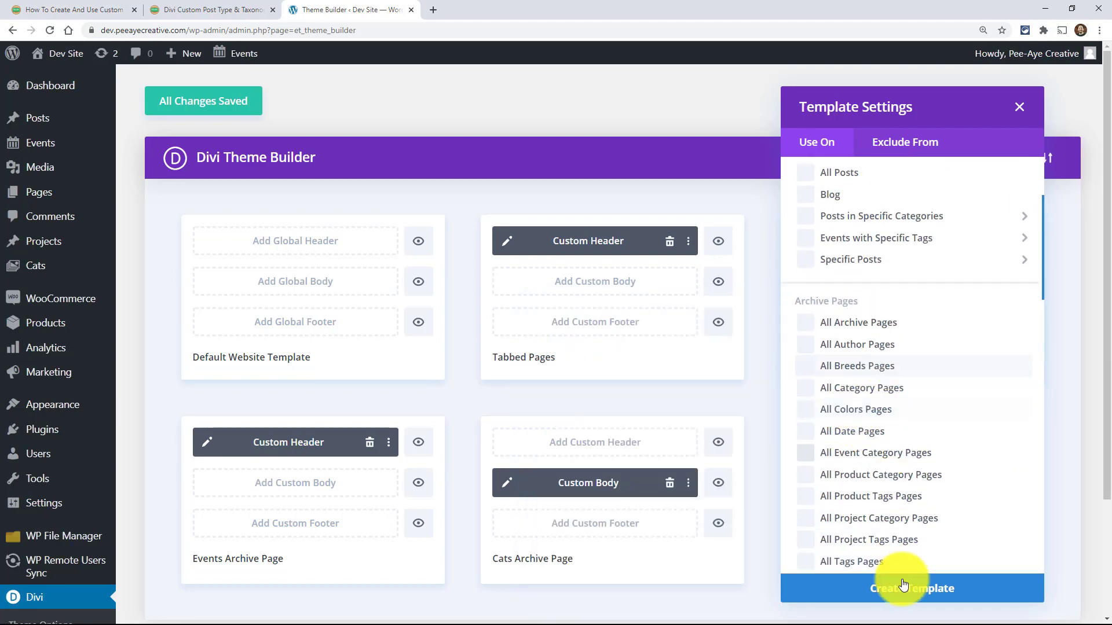
pyautogui.click(1020, 109)
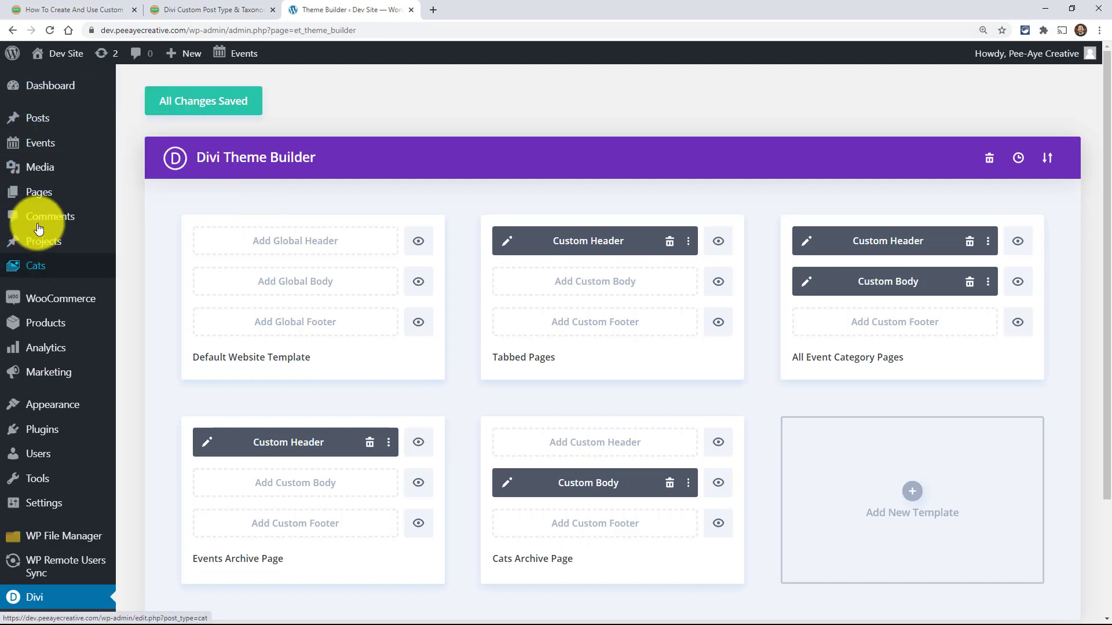
pyautogui.moveTo(40, 121)
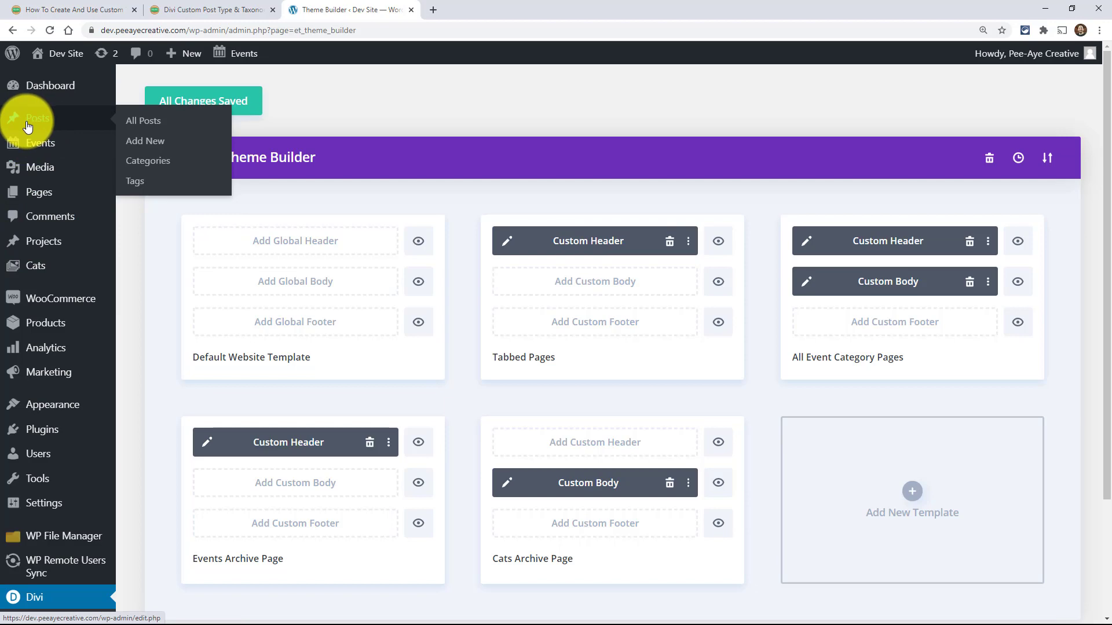
# Step: Generate code for a Tutorial taxonomy (Tutorials, key tutorial) attached to the post type
pyautogui.click(161, 9)
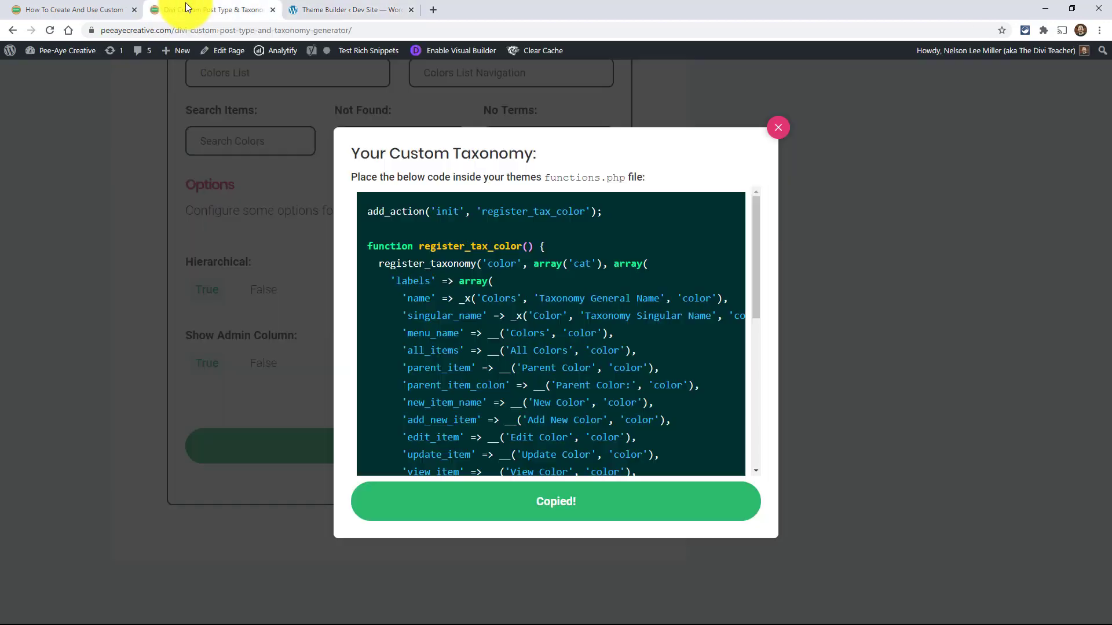
pyautogui.scroll(10, 395, 266)
pyautogui.scroll(6, 395, 266)
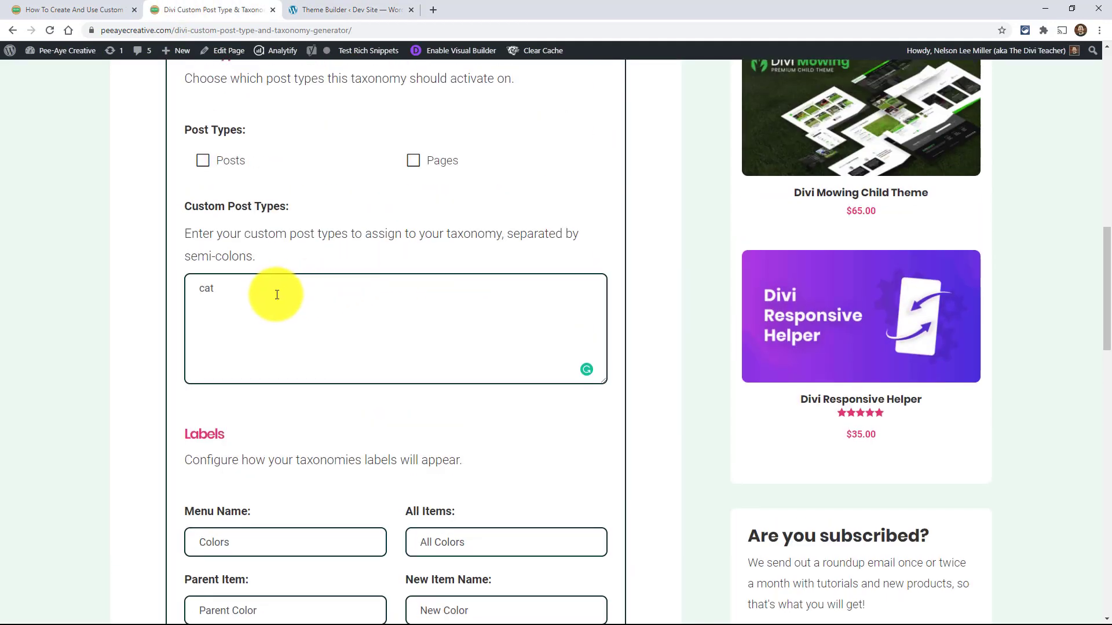
pyautogui.scroll(5, 127, 432)
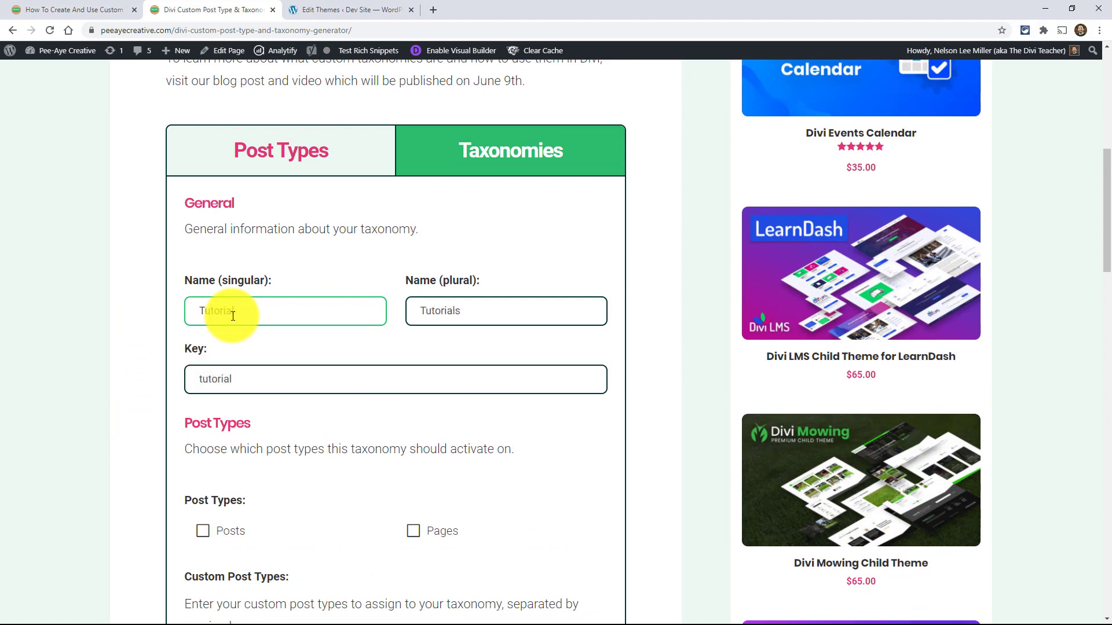
pyautogui.scroll(-3, 233, 326)
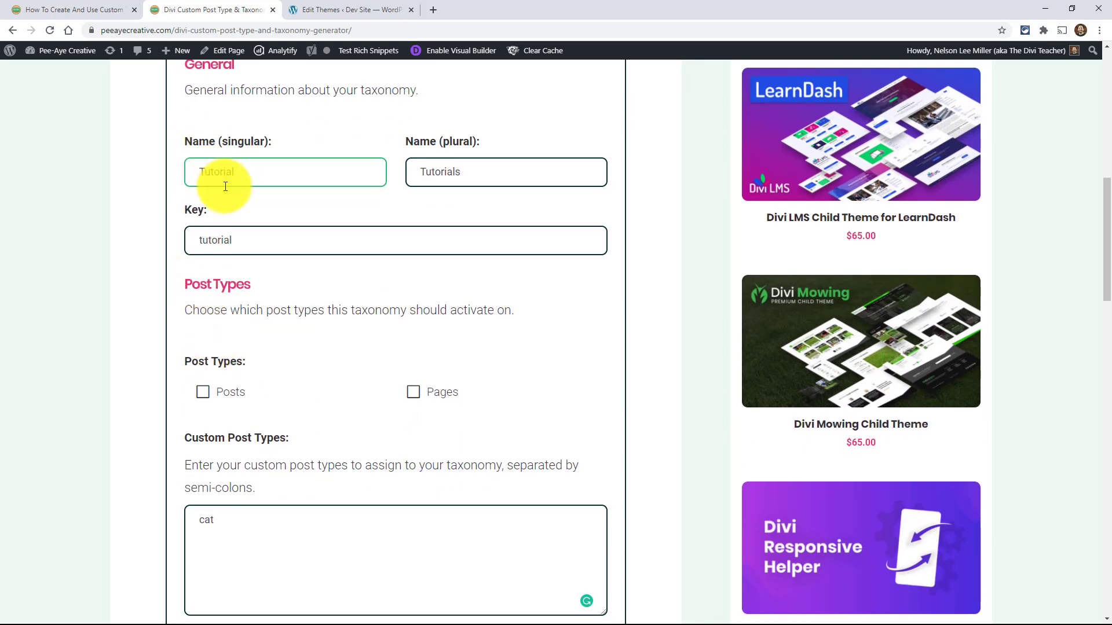
pyautogui.scroll(-1, 229, 469)
pyautogui.doubleClick(228, 482)
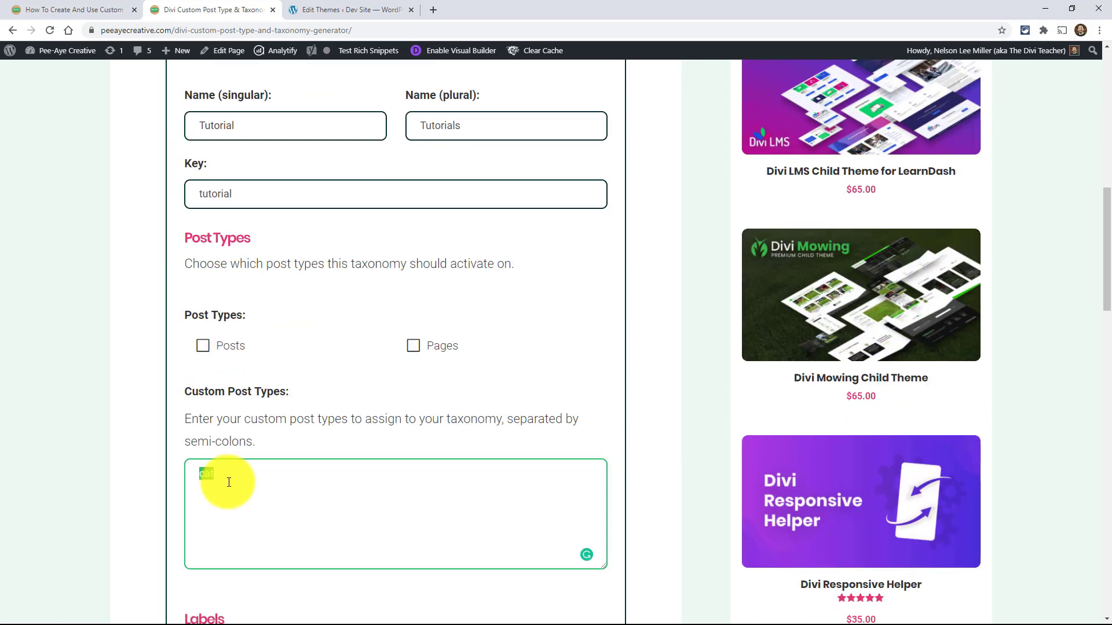
pyautogui.scroll(-13, 228, 482)
pyautogui.scroll(-4, 267, 489)
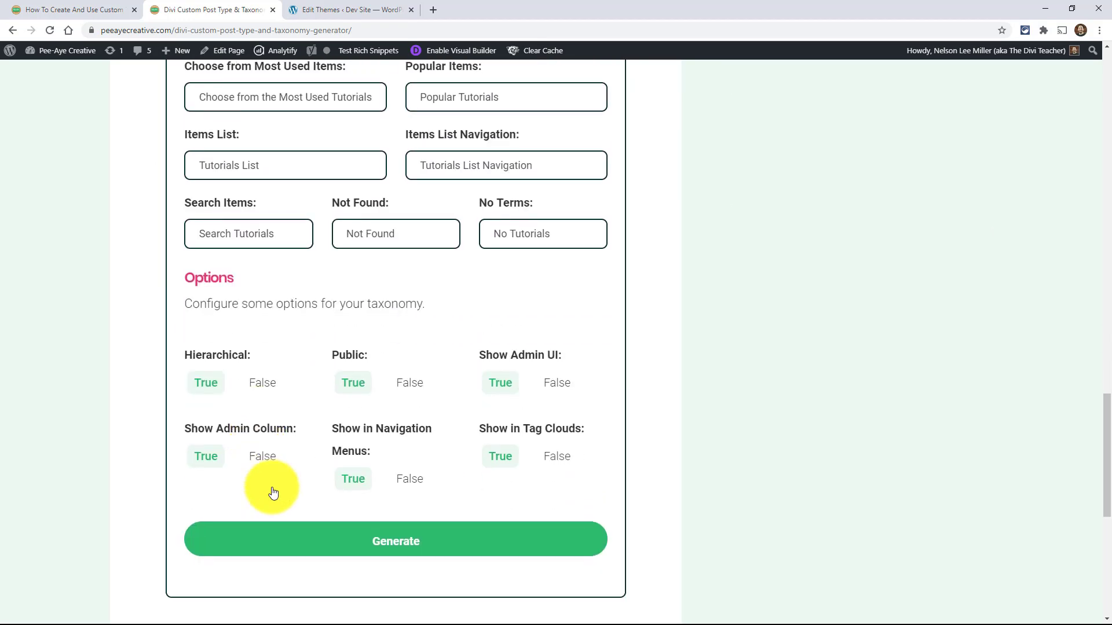
pyautogui.click(288, 529)
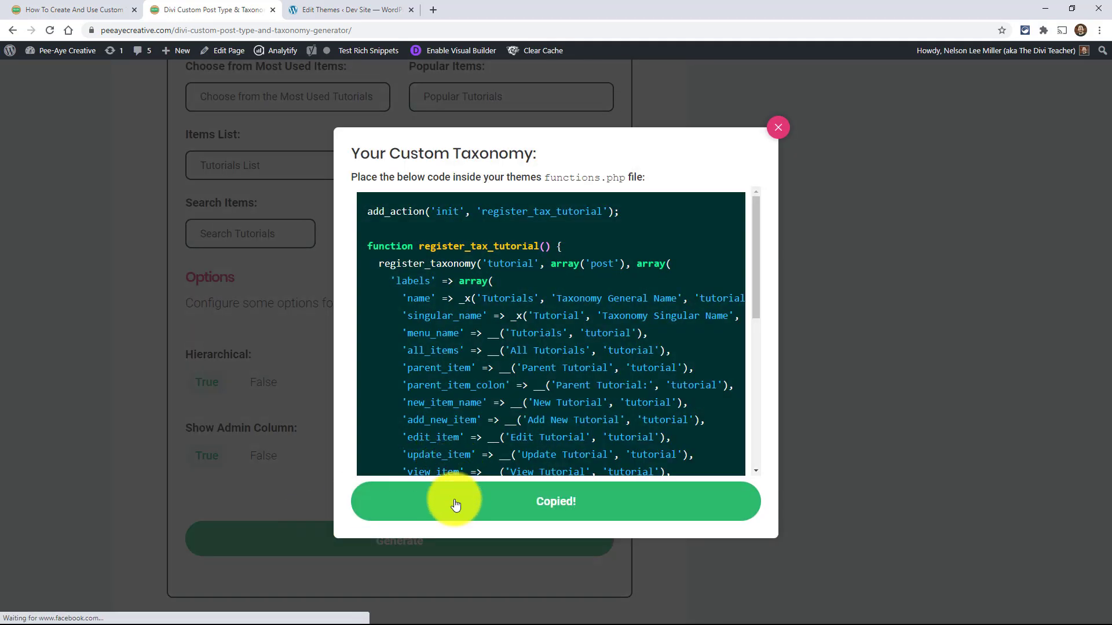
# Step: Paste the Tutorial taxonomy code onto the last line of functions.php and update the file
pyautogui.click(359, 7)
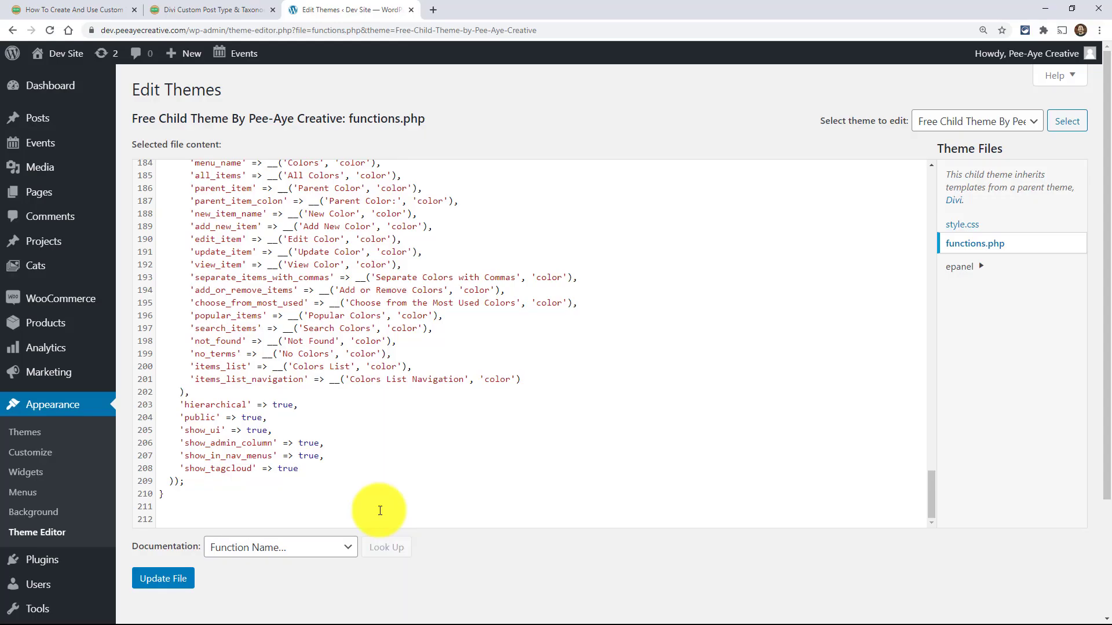
pyautogui.scroll(-2, 370, 464)
pyautogui.click(226, 441)
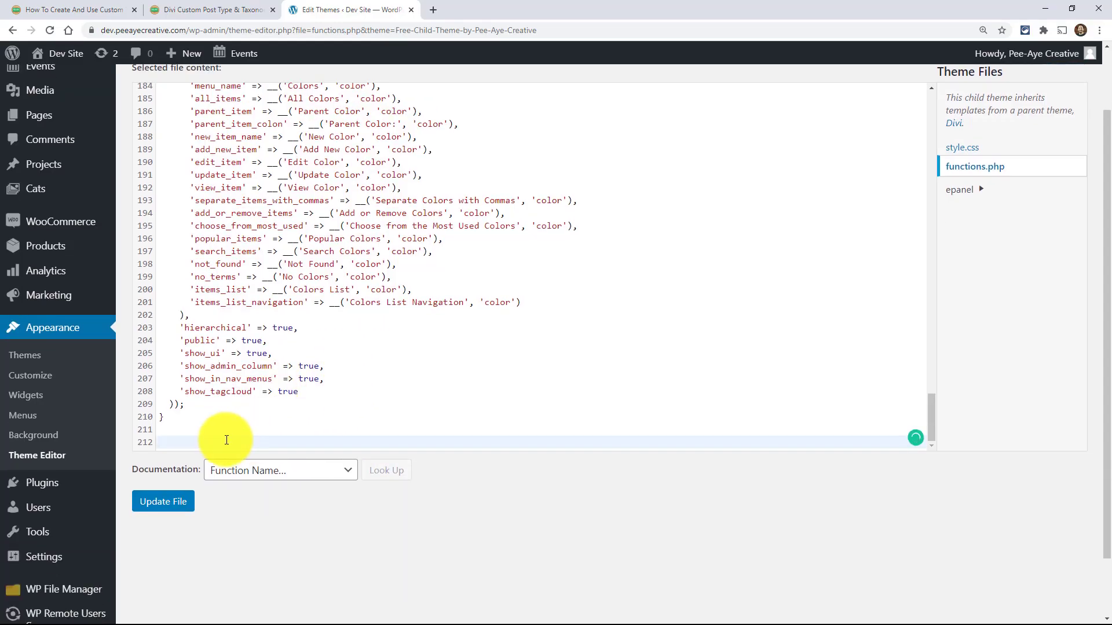
pyautogui.hotkey('ctrl', 'v')
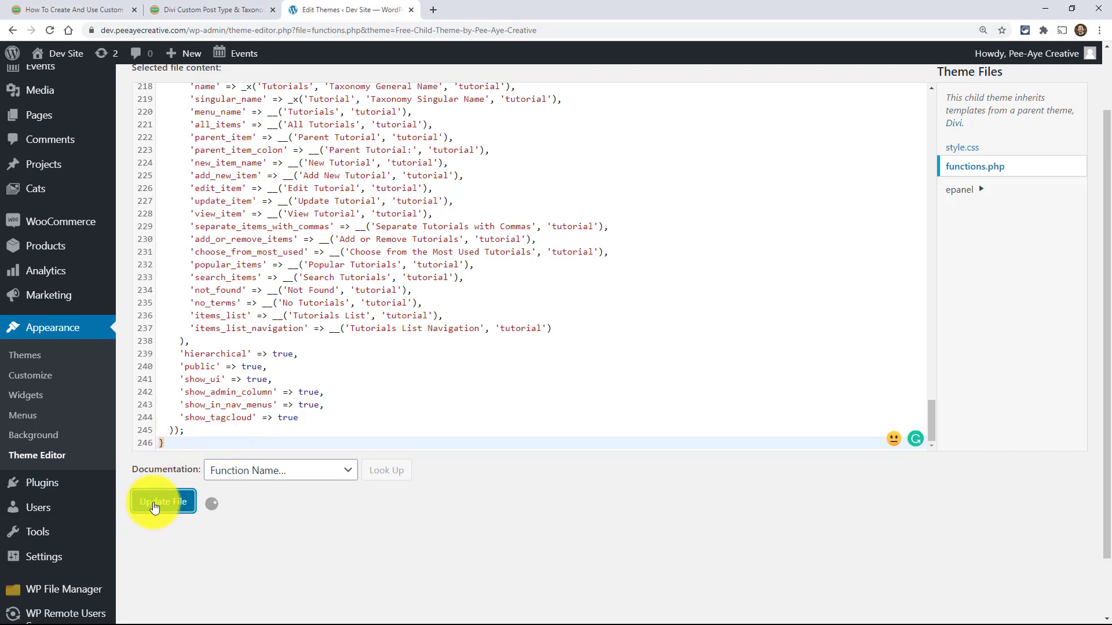
pyautogui.click(48, 32)
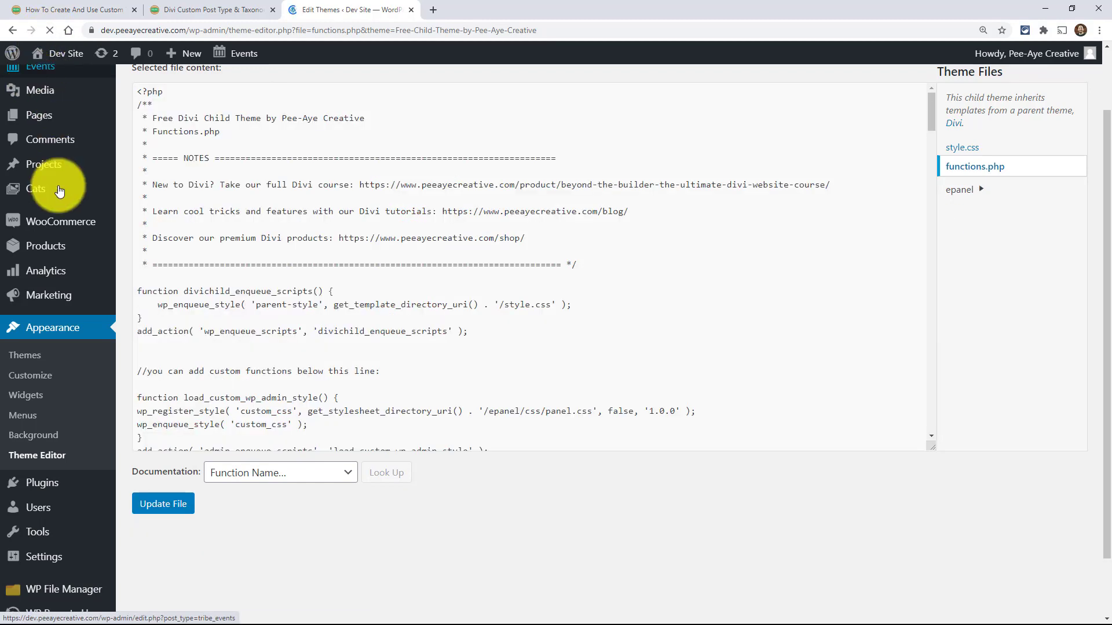
pyautogui.moveTo(29, 117)
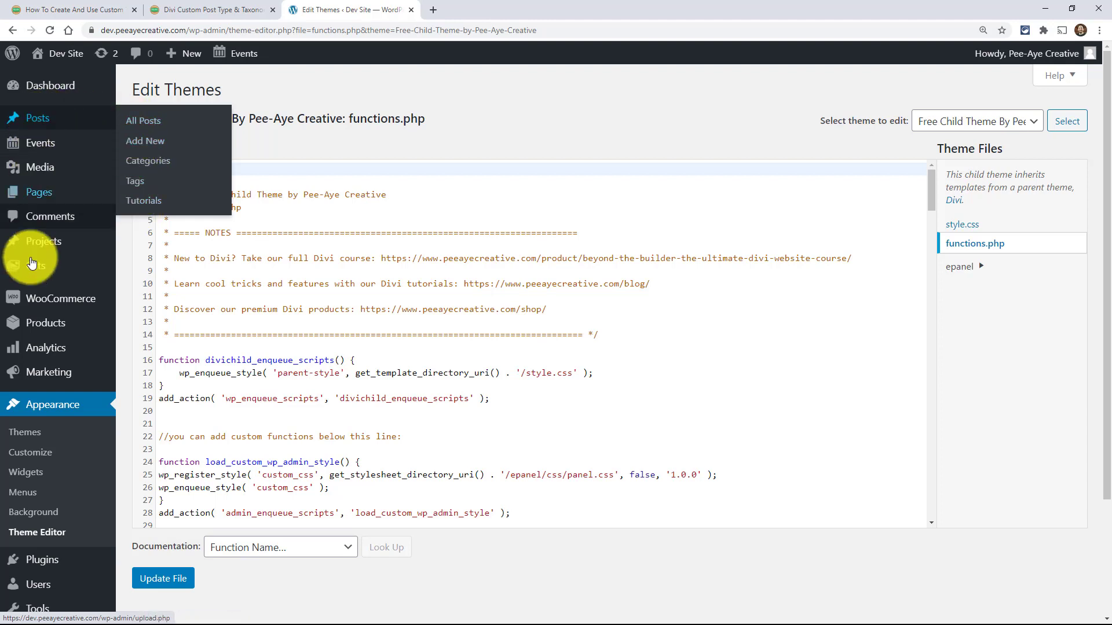
pyautogui.moveTo(44, 341)
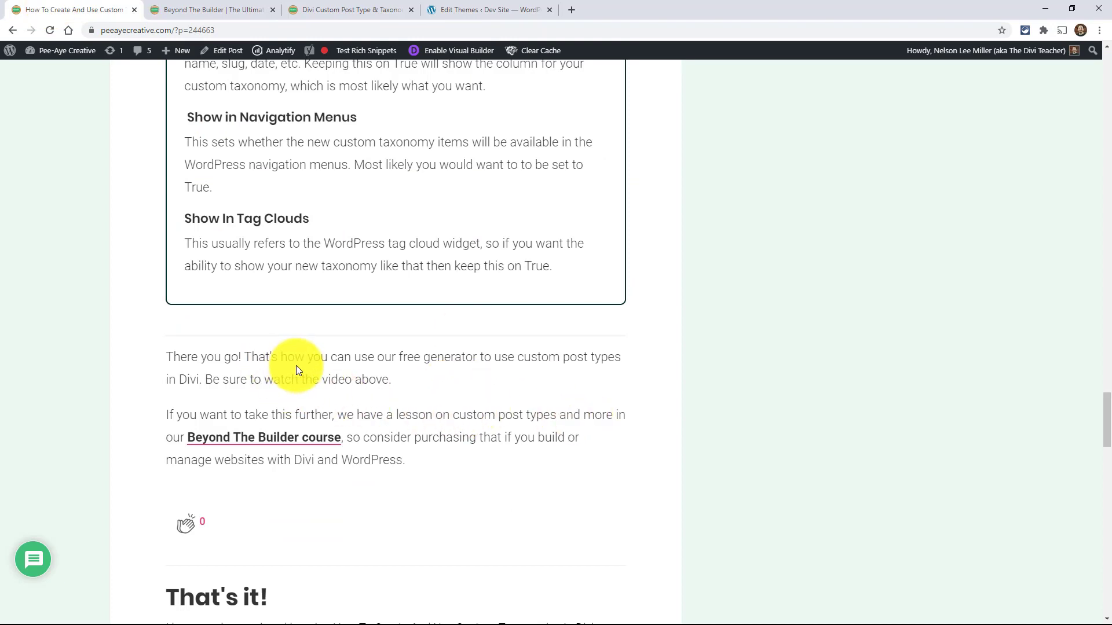
# Step: Switch to the Beyond The Builder Ultimate Divi Website Course page
pyautogui.click(175, 11)
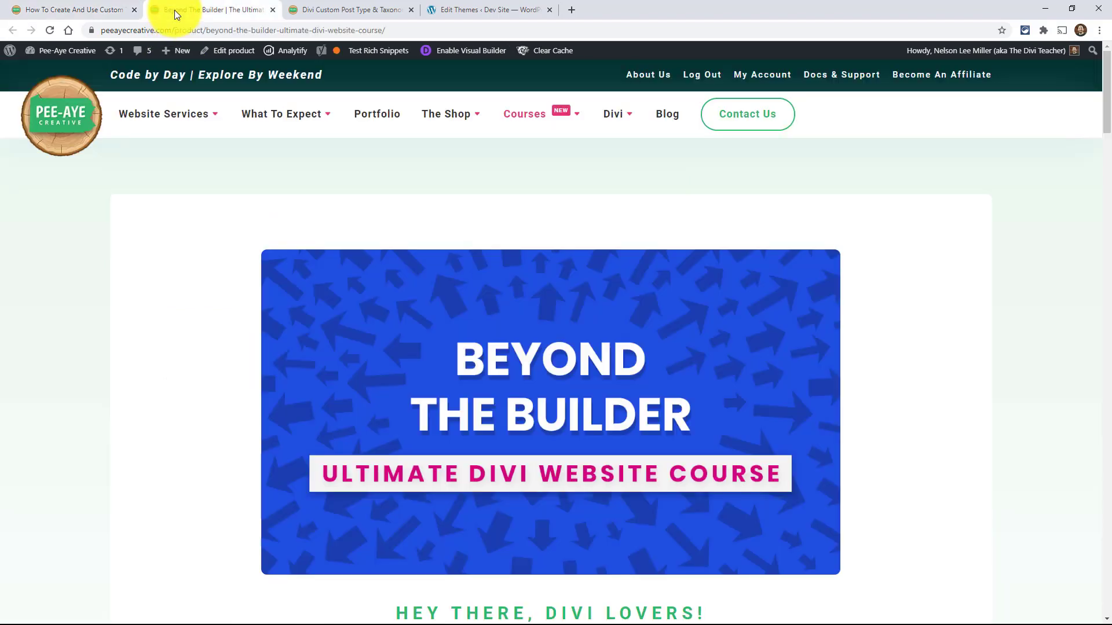